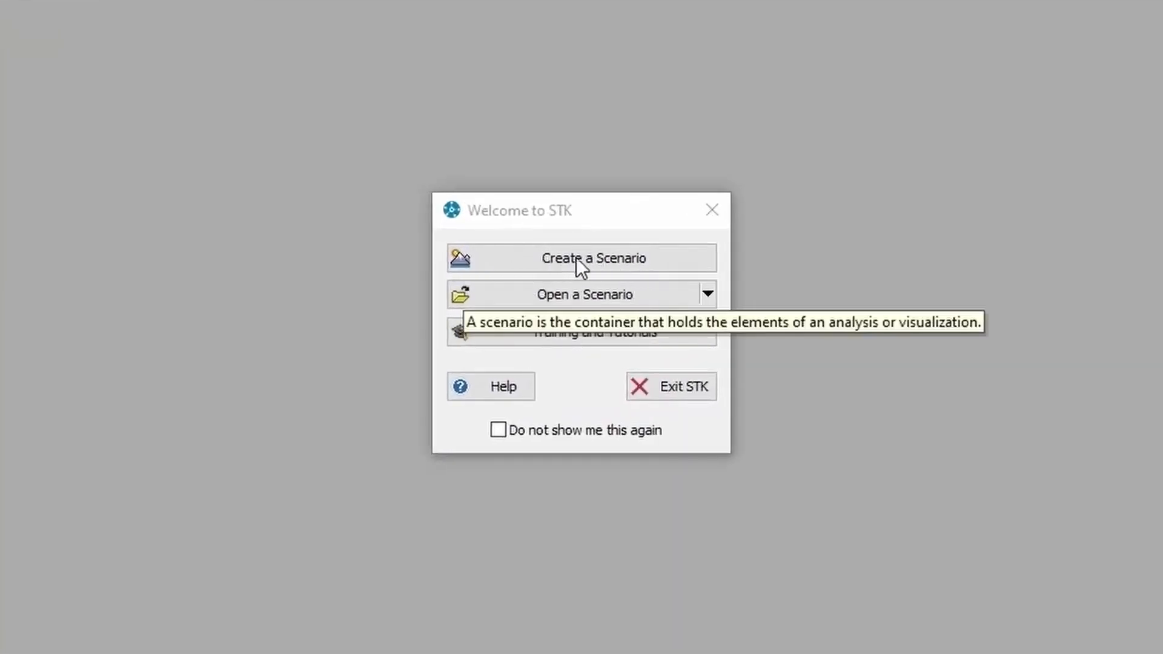
# Create a new scenario named AccessesReportsGraphs, running 11–12 Jun 2021 around Earth
pyautogui.click(598, 260)
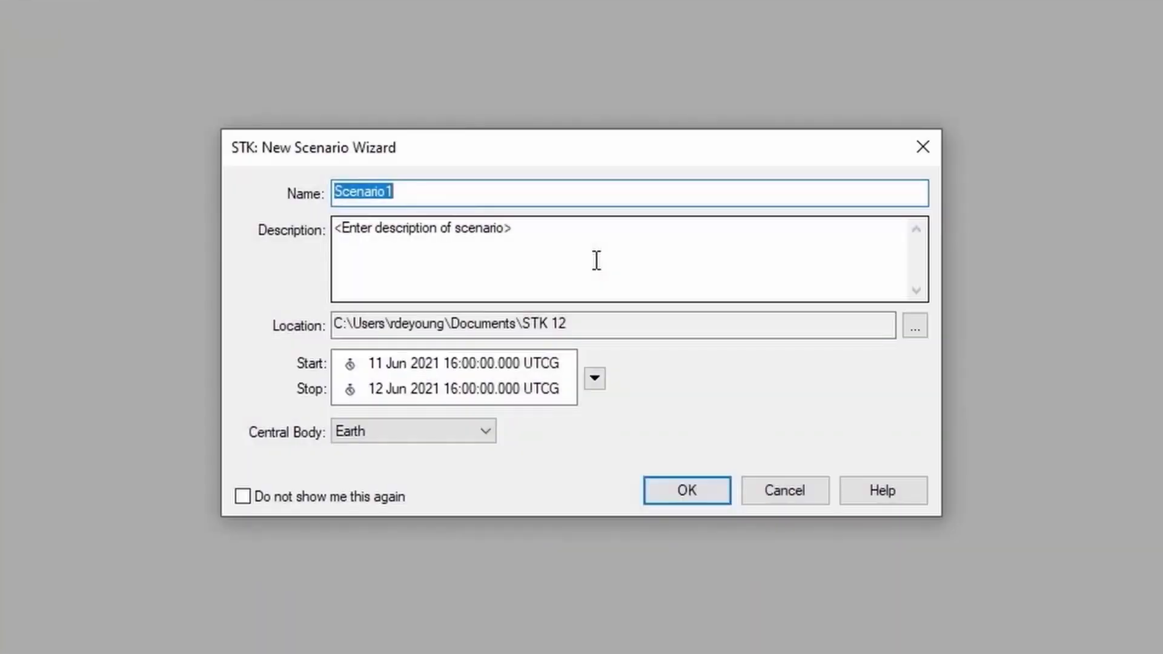
pyautogui.write('A')
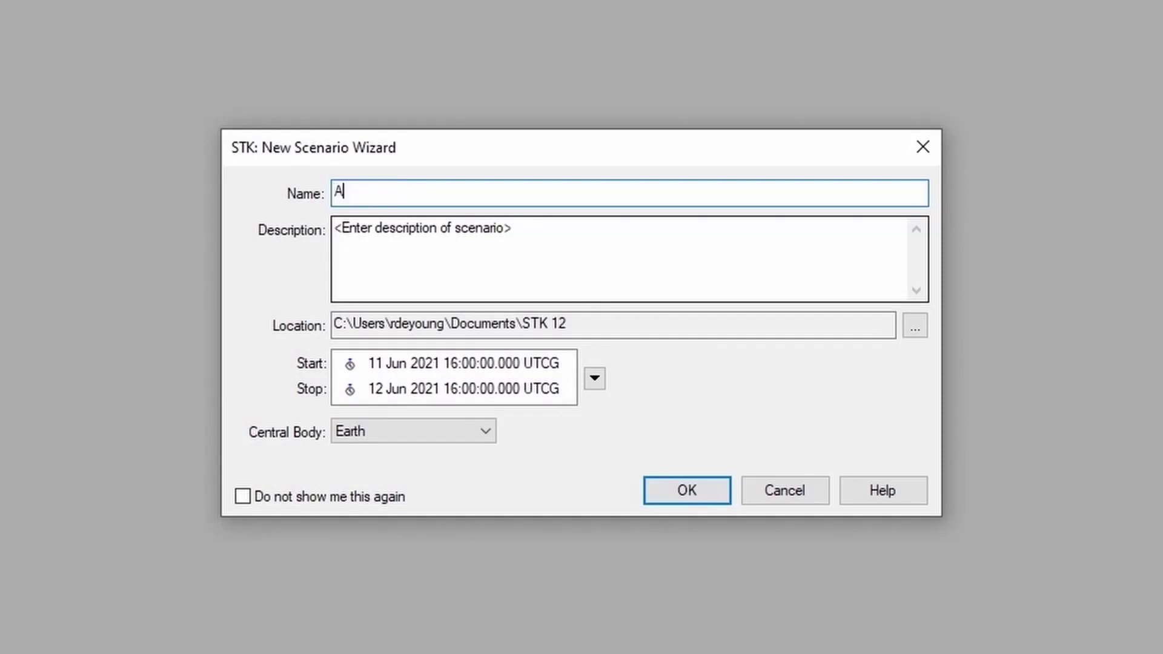
pyautogui.write('ccessesReports')
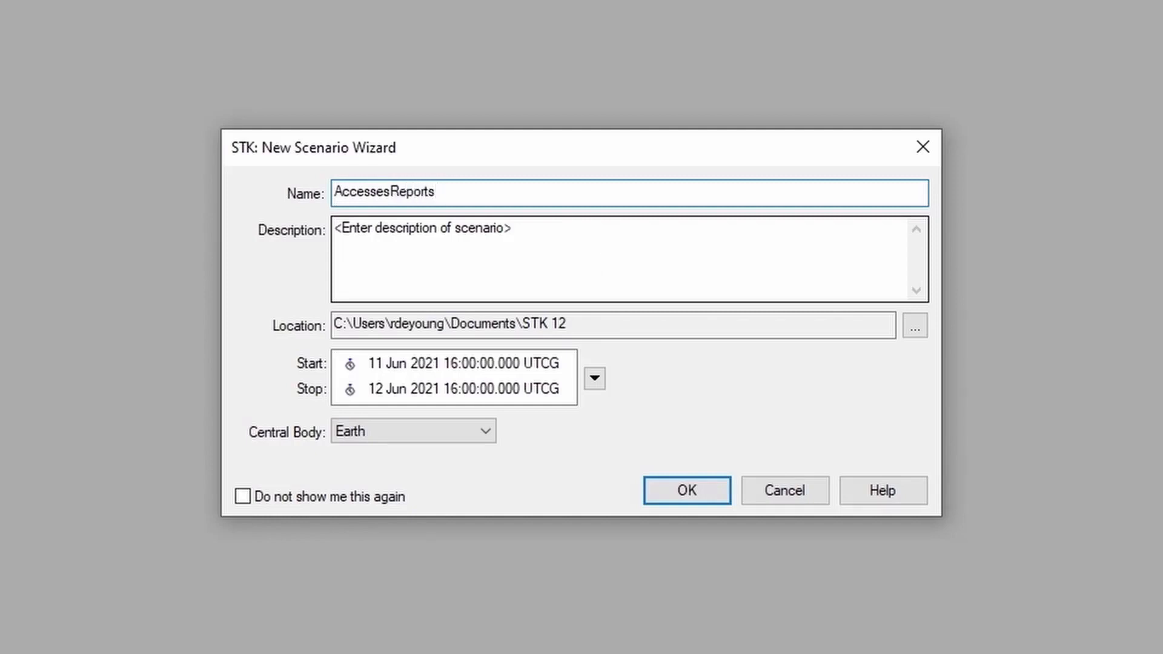
pyautogui.write('Graphs')
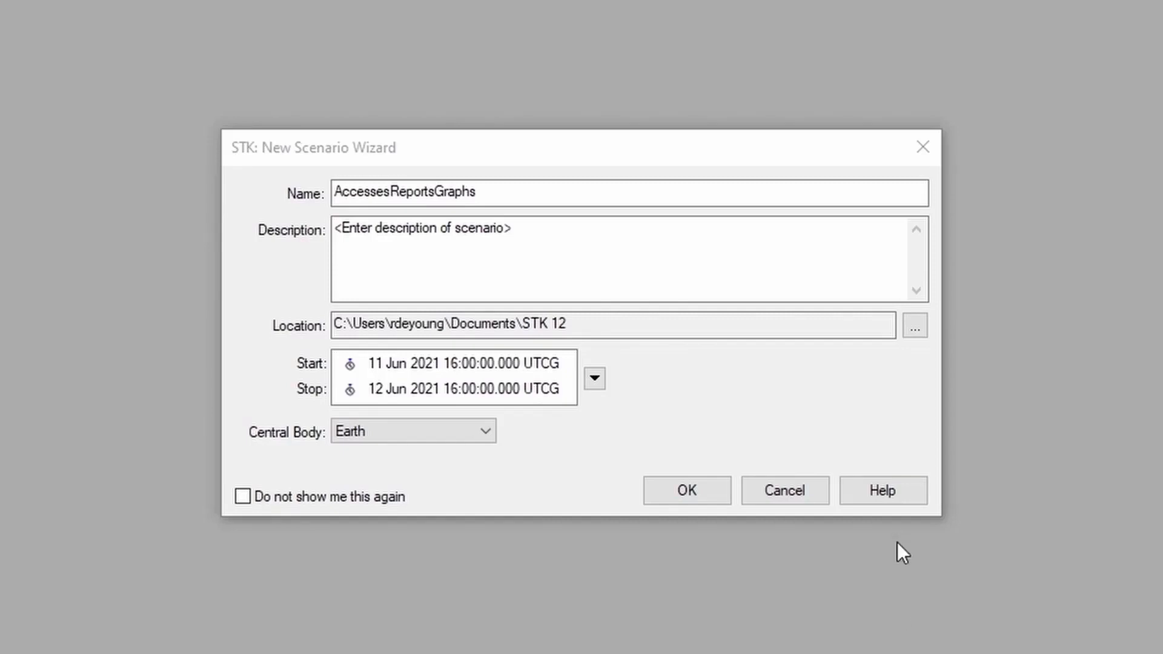
pyautogui.click(678, 489)
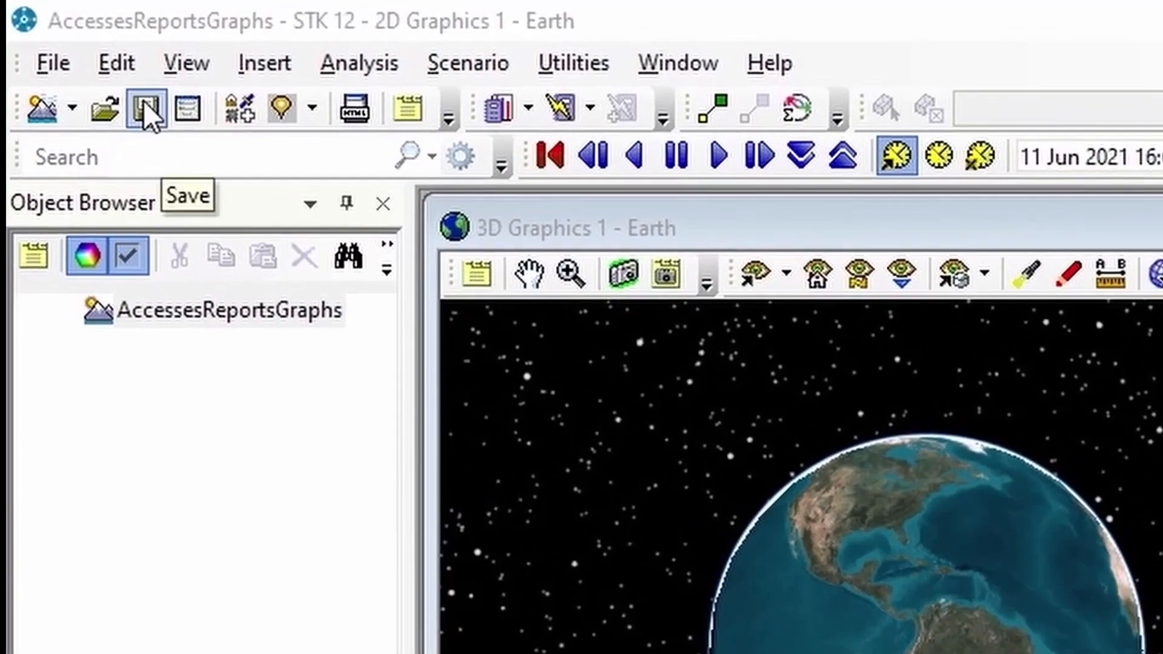
# Save the scenario as AccessesReportsGraphs.sc in its AccessesReportsGraphs folder
pyautogui.click(143, 100)
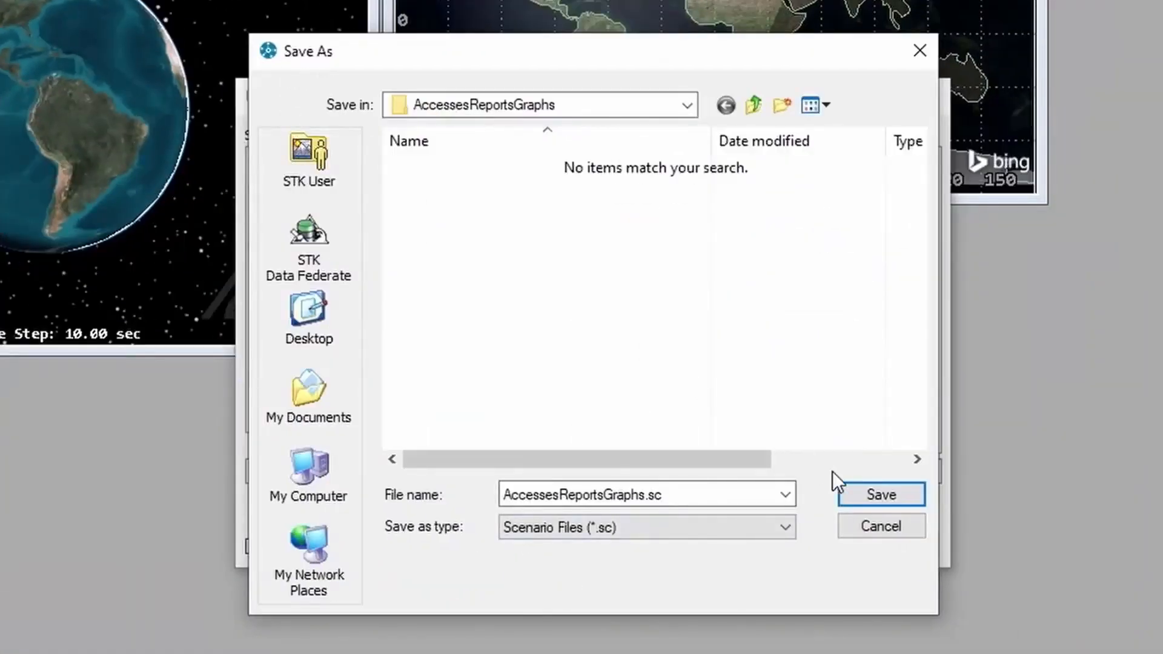
pyautogui.click(884, 493)
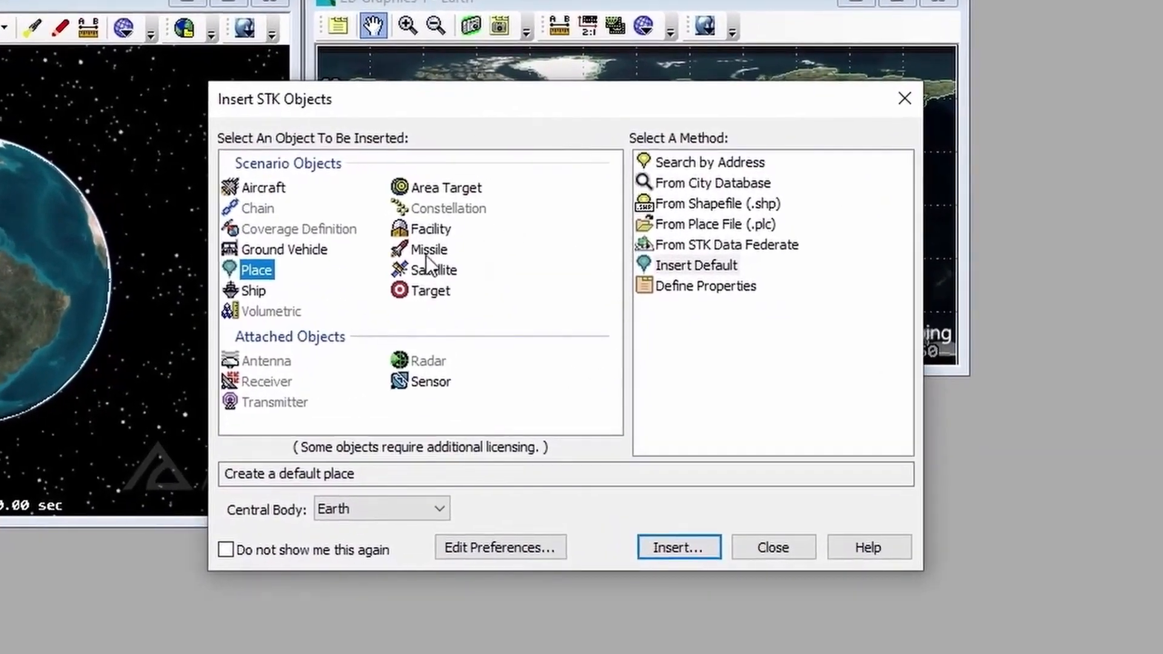
# Choose to insert a Facility from the Standard Object Database and open its search window
pyautogui.click(418, 230)
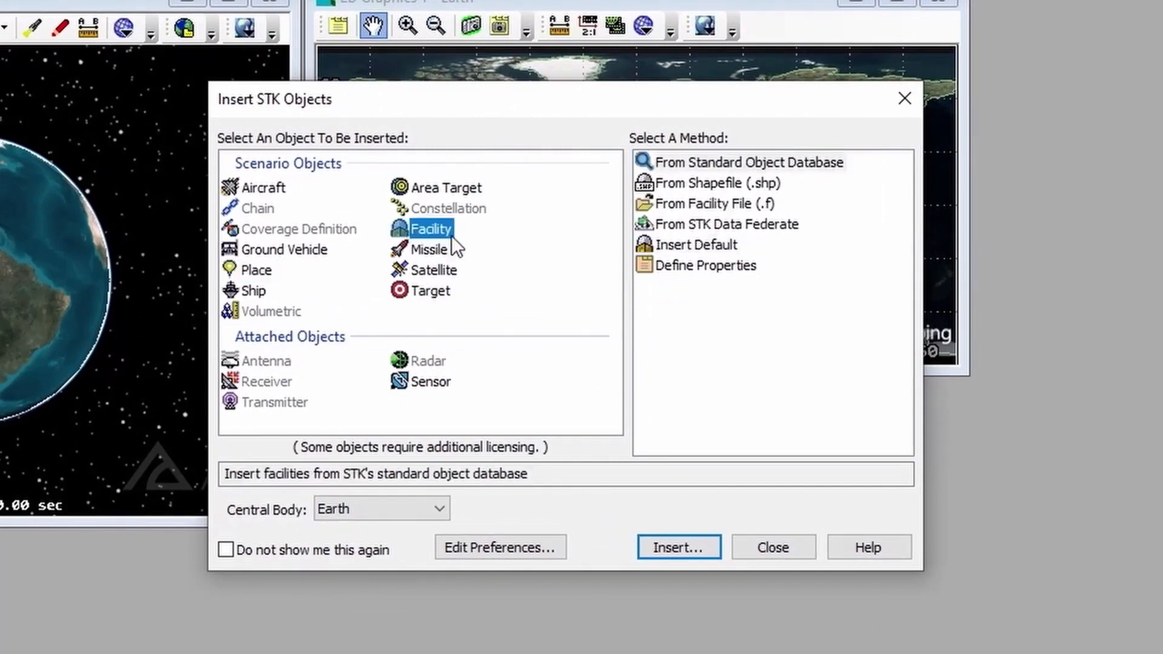
pyautogui.click(674, 165)
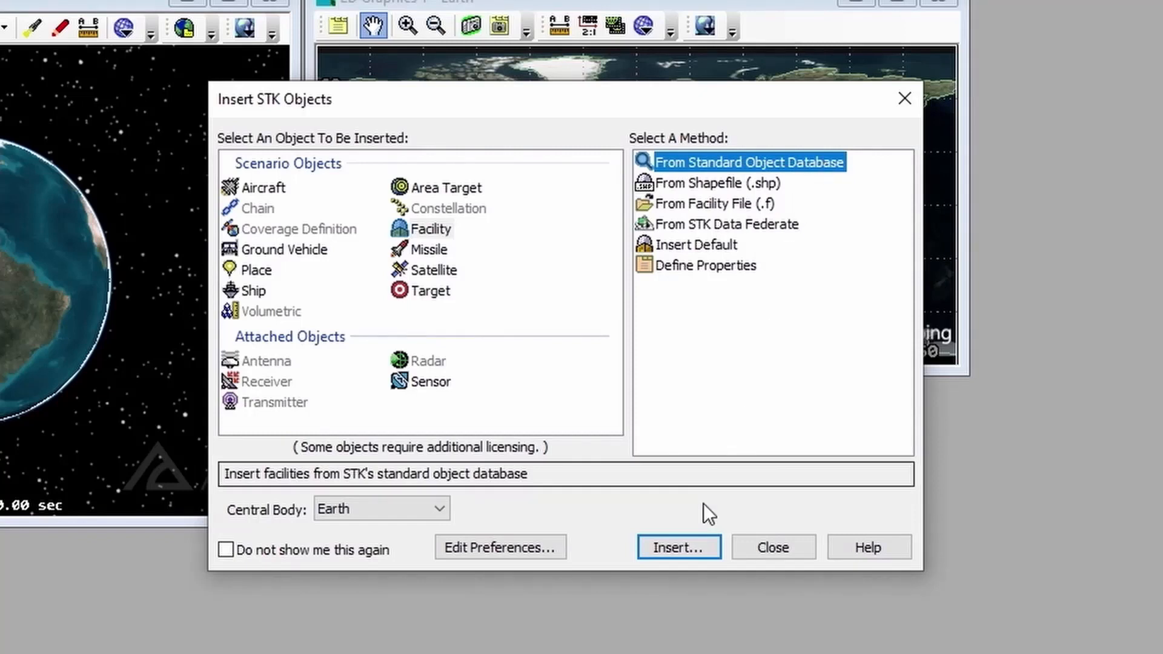
pyautogui.click(674, 546)
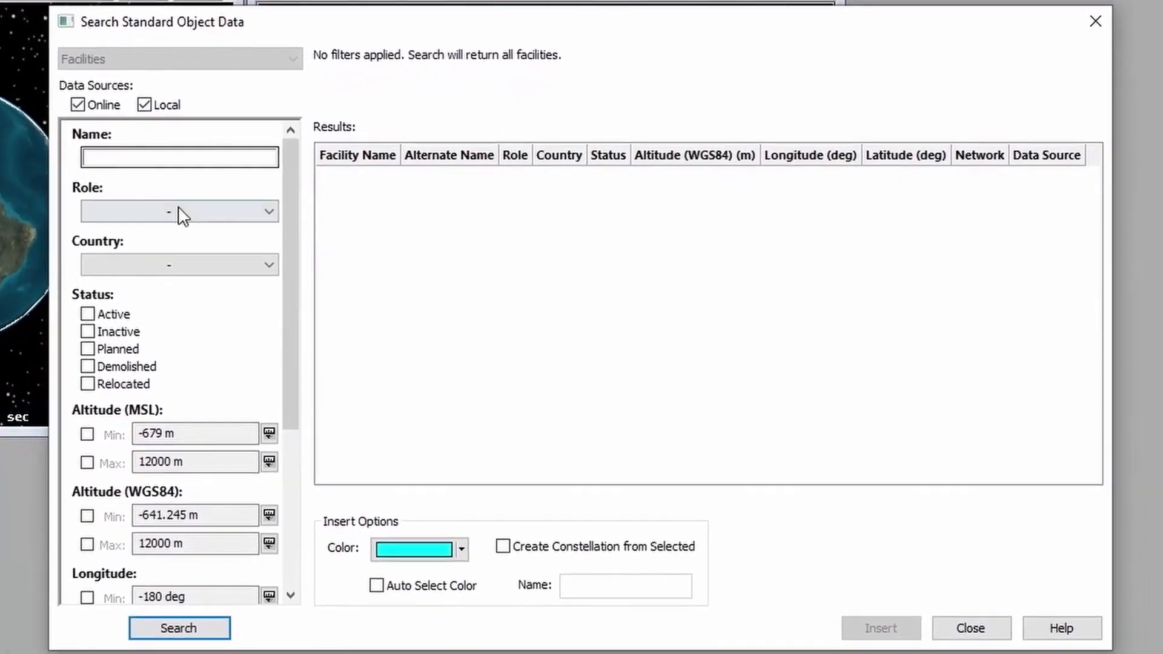
# Search for 'castle rock' and insert Castle_Rock_Teleport from AGI's Standard Object Data Service
pyautogui.click(161, 157)
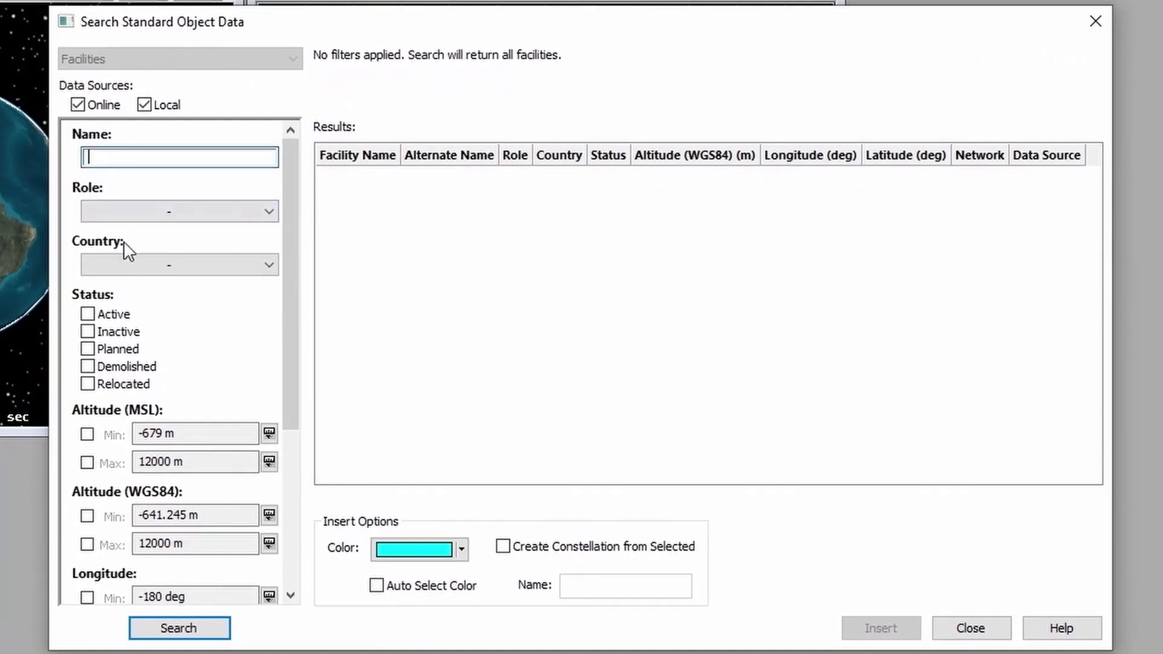
pyautogui.write('castle rock')
pyautogui.click(182, 630)
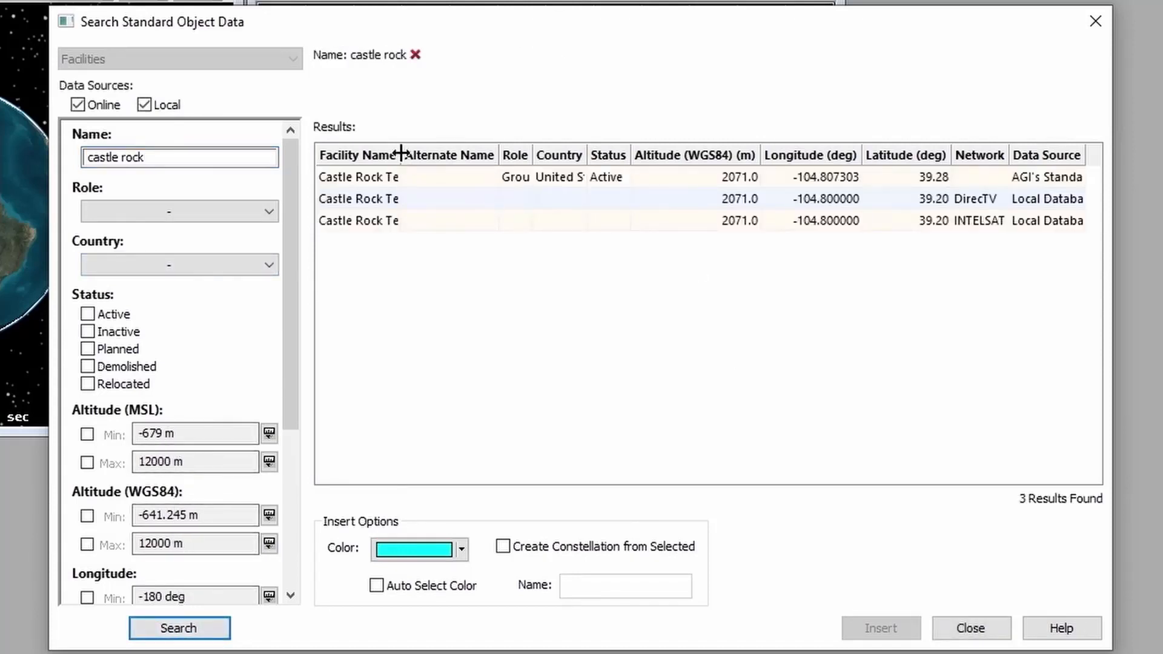
pyautogui.moveTo(399, 155); pyautogui.dragTo(475, 155)
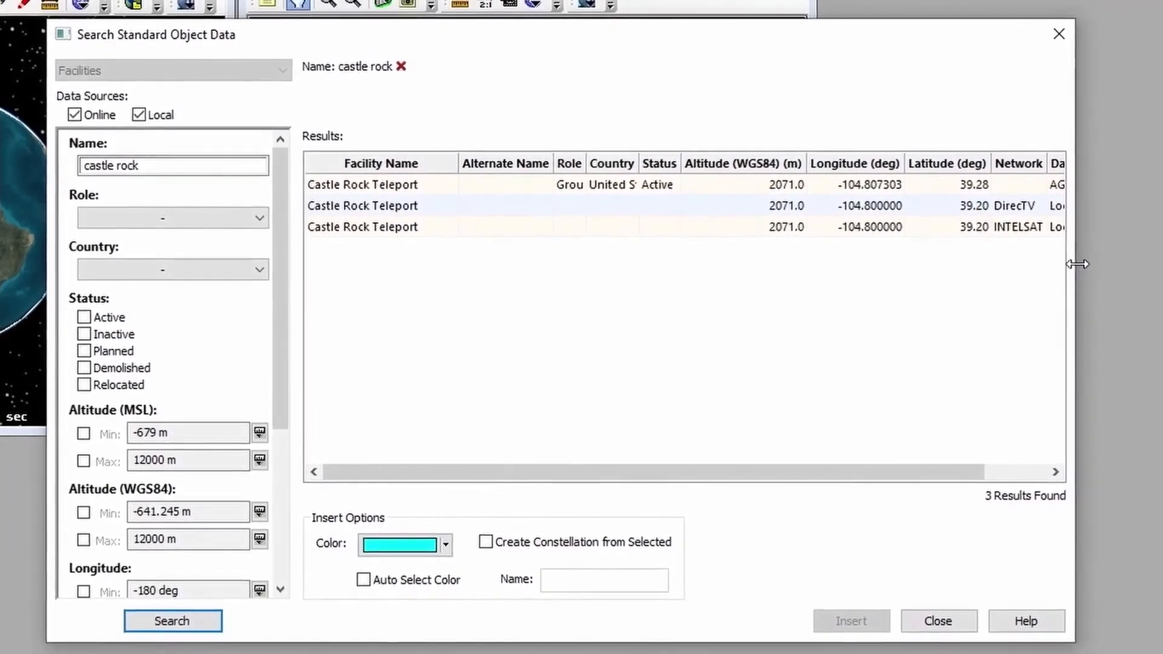
pyautogui.moveTo(1085, 263); pyautogui.dragTo(1162, 264)
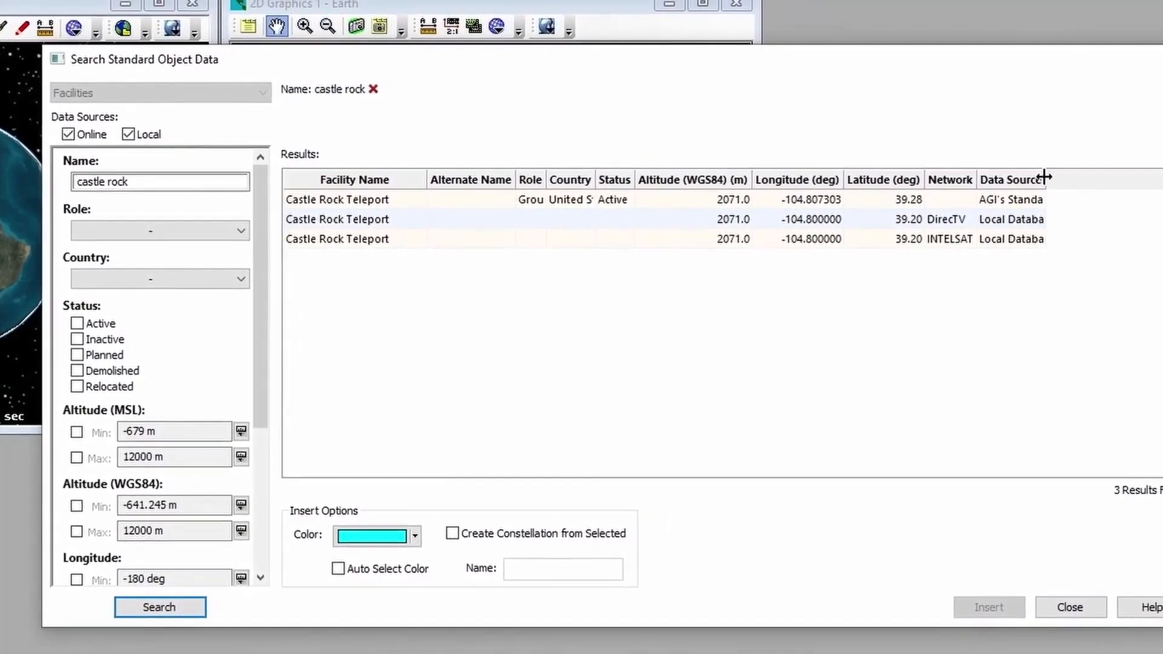
pyautogui.moveTo(1044, 177); pyautogui.dragTo(1127, 188)
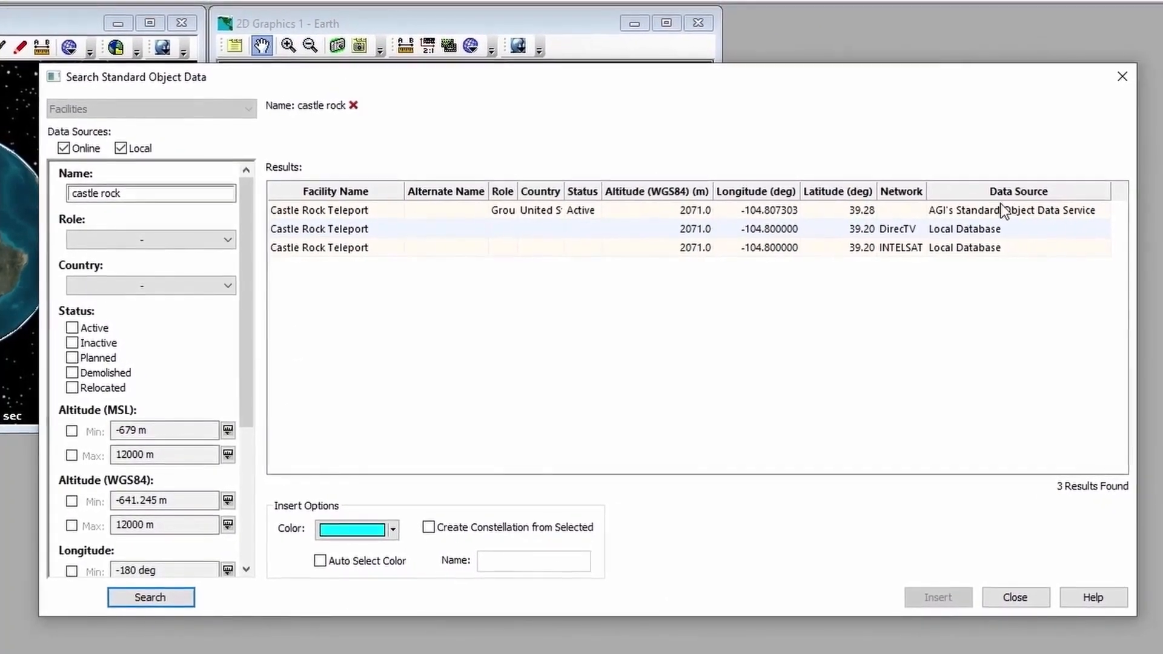
pyautogui.click(983, 209)
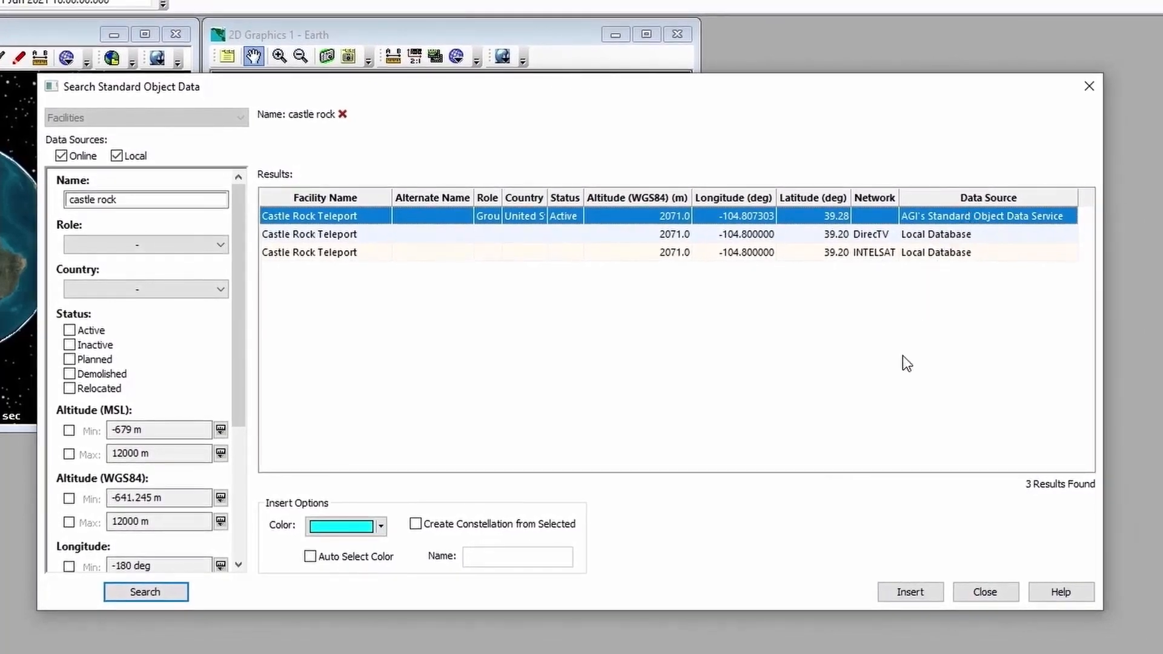
pyautogui.click(901, 593)
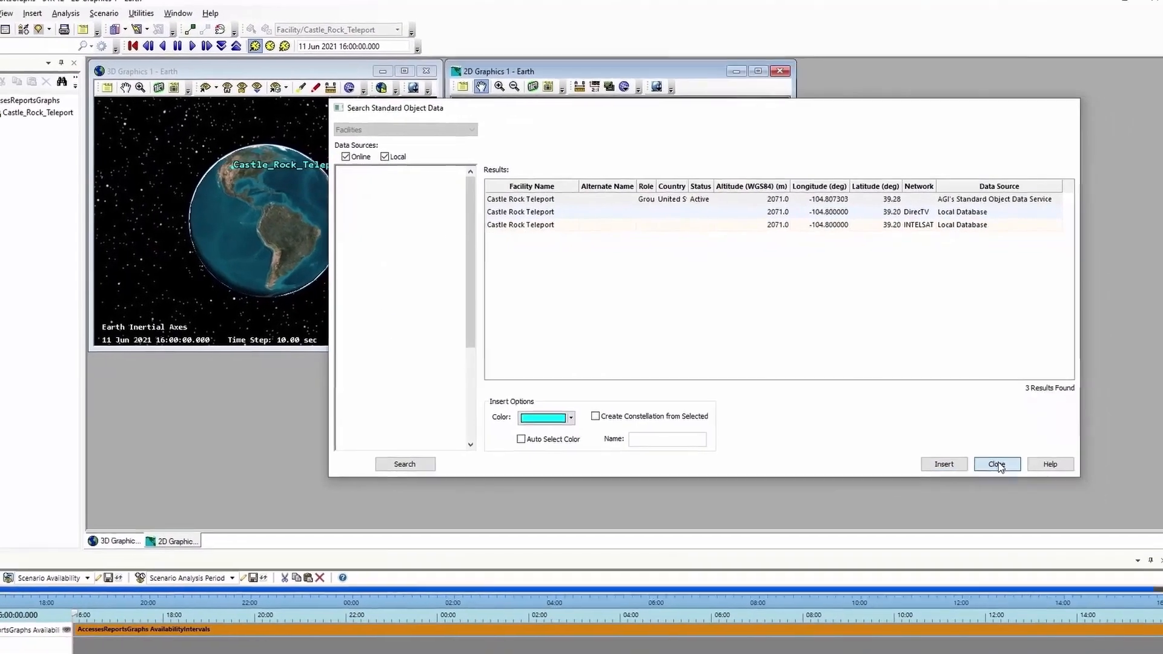
pyautogui.click(997, 464)
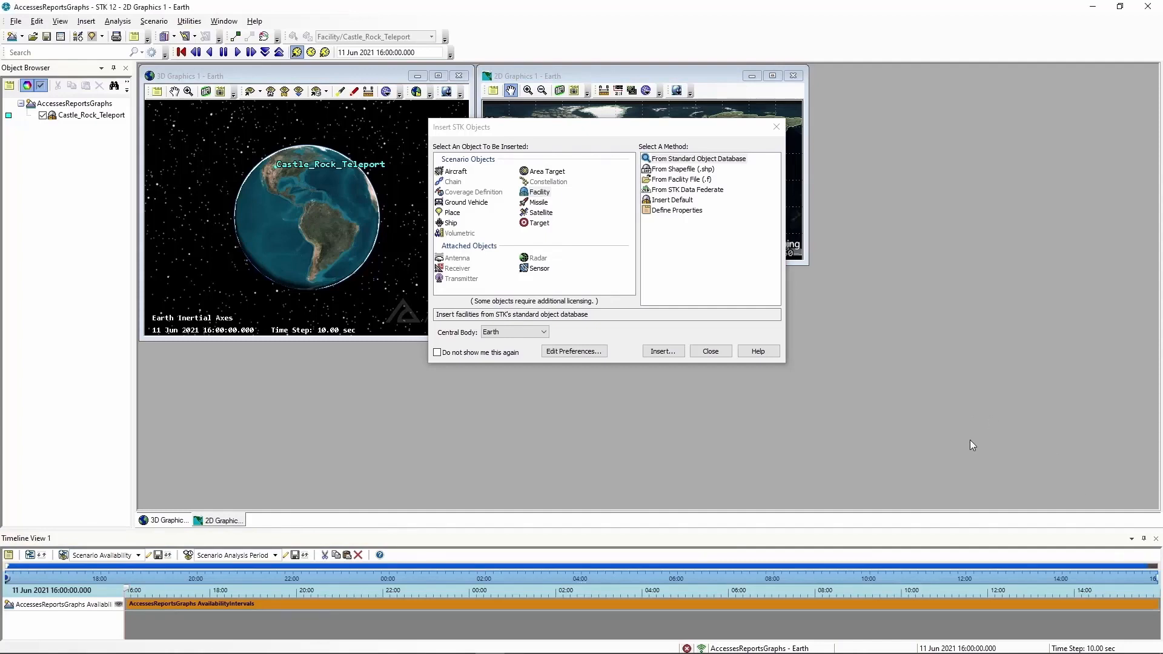
# Close Insert STK Objects, maximize 3D Graphics 1, and zoom to Castle_Rock_Teleport
pyautogui.click(711, 352)
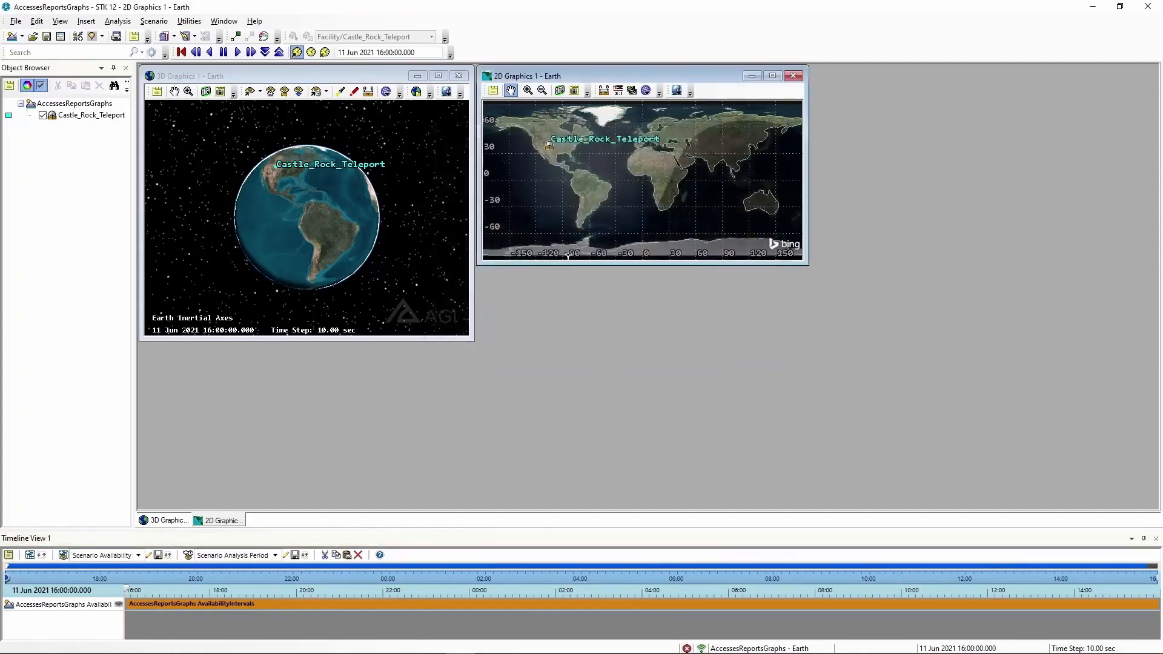
pyautogui.click(438, 76)
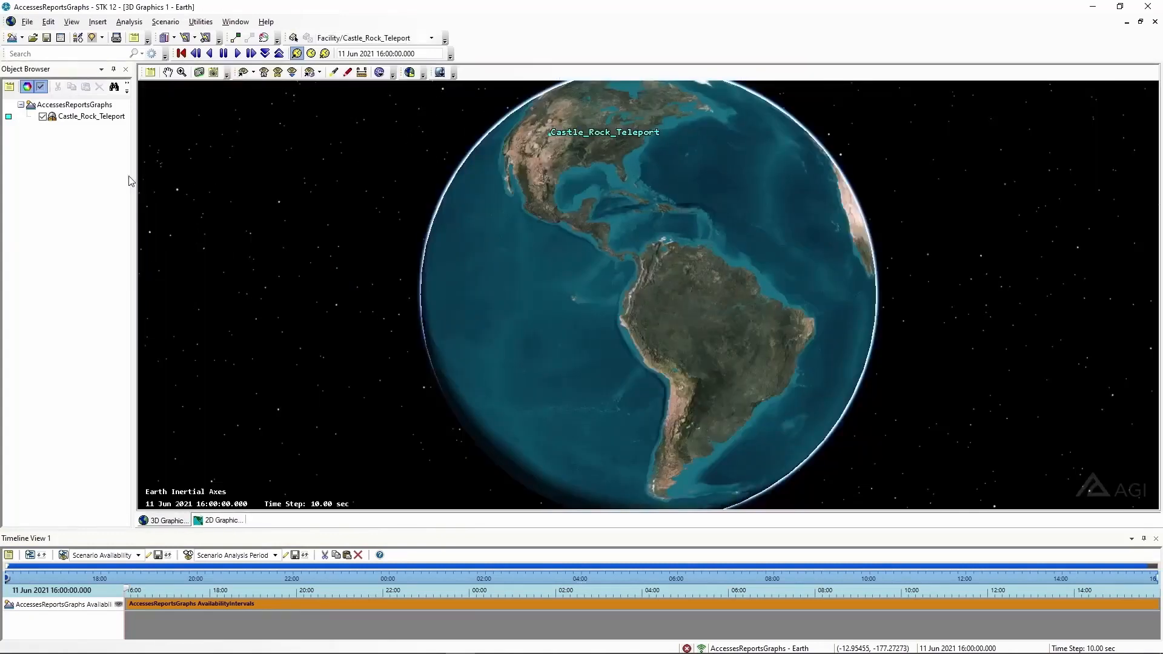
pyautogui.rightClick(106, 124)
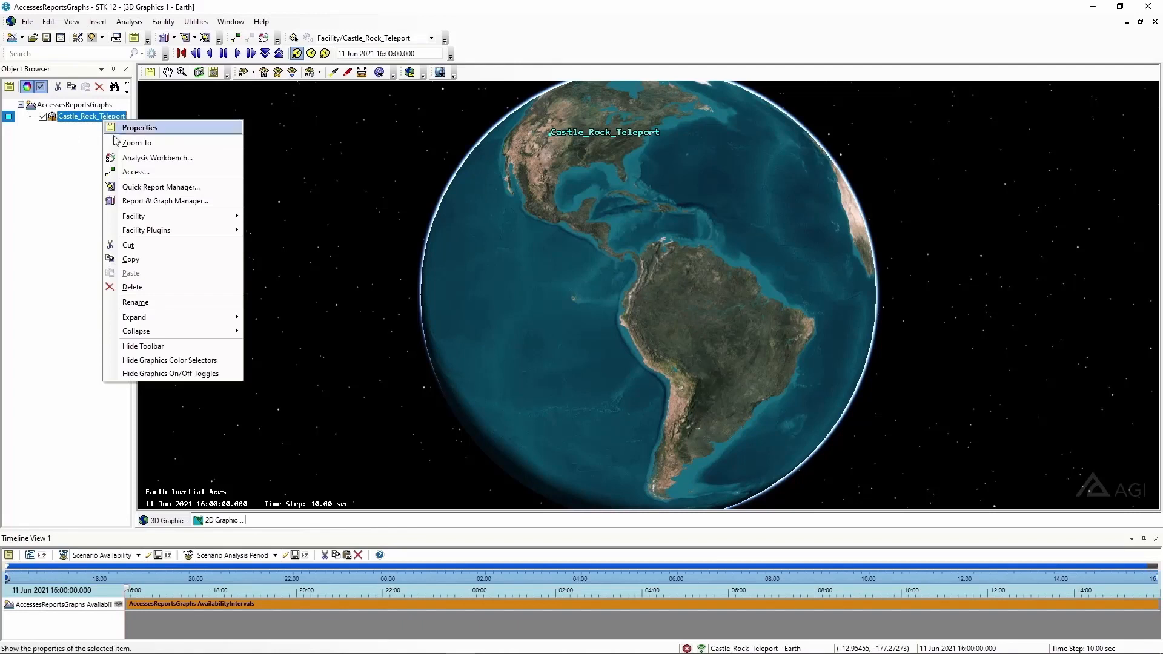
pyautogui.click(138, 146)
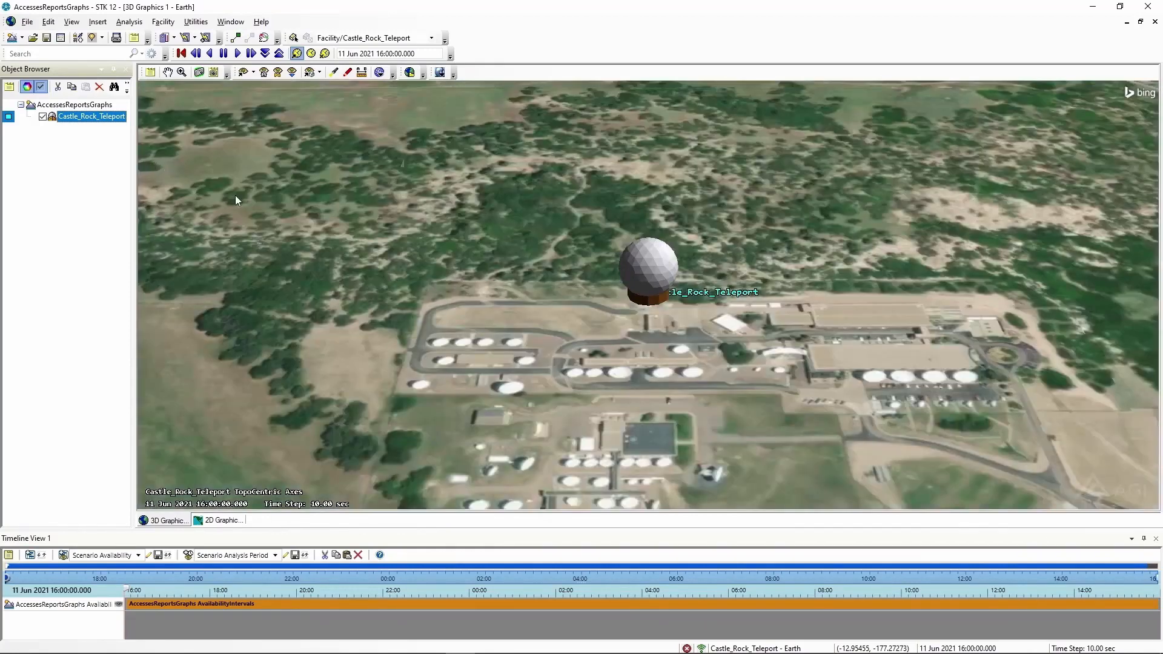
# Orbit the camera for a low-angle view of the Castle Rock Teleport dome
pyautogui.moveTo(235, 200); pyautogui.dragTo(422, 280)
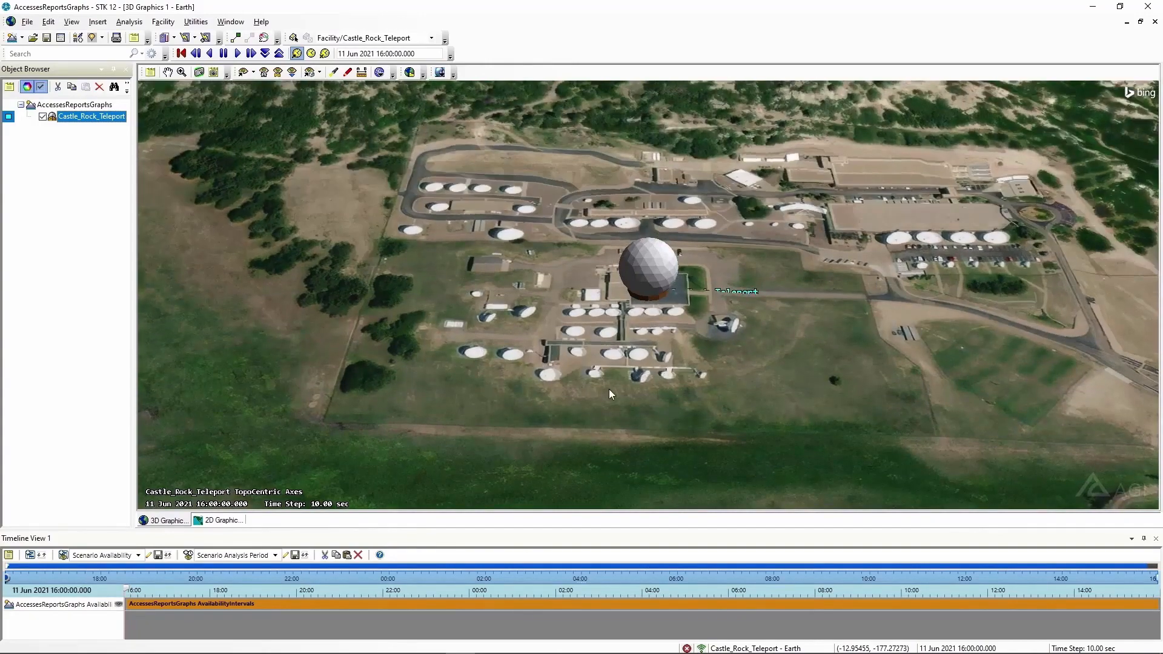
pyautogui.moveTo(608, 387); pyautogui.dragTo(285, 332)
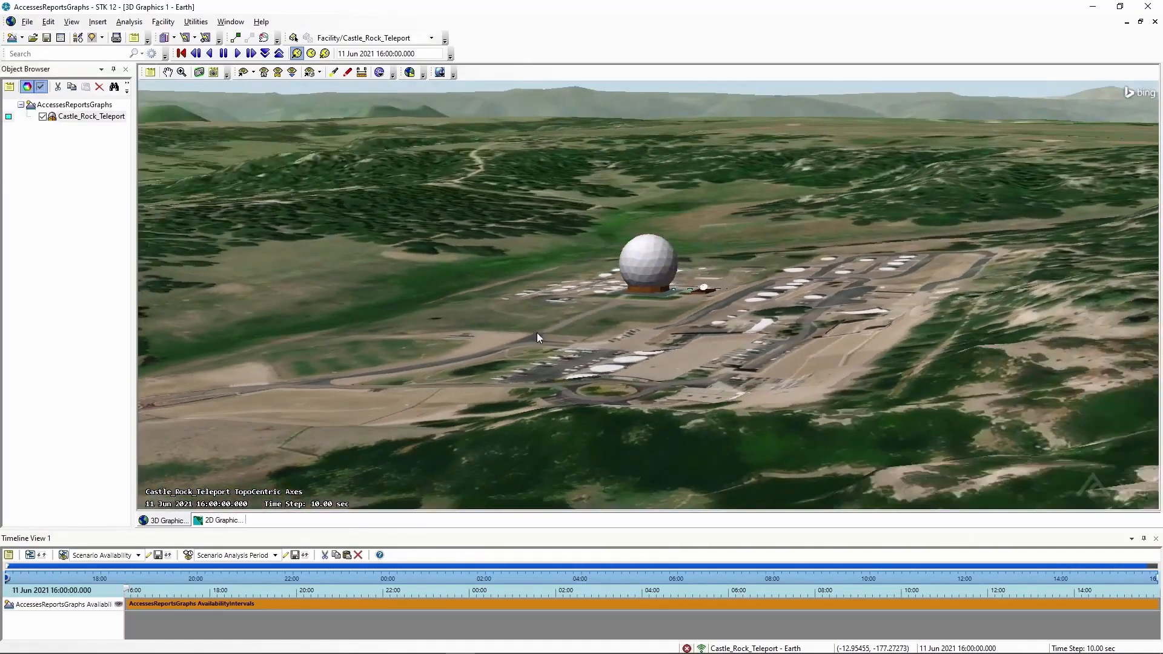
pyautogui.moveTo(823, 304); pyautogui.dragTo(624, 293)
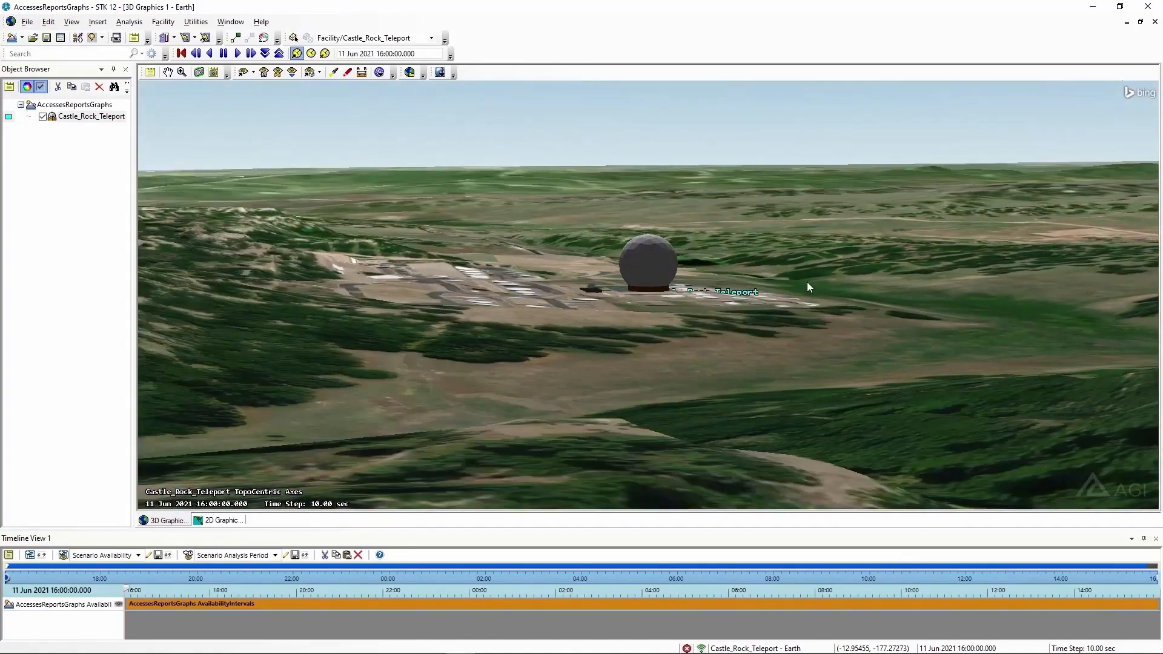
pyautogui.moveTo(807, 282); pyautogui.dragTo(509, 292)
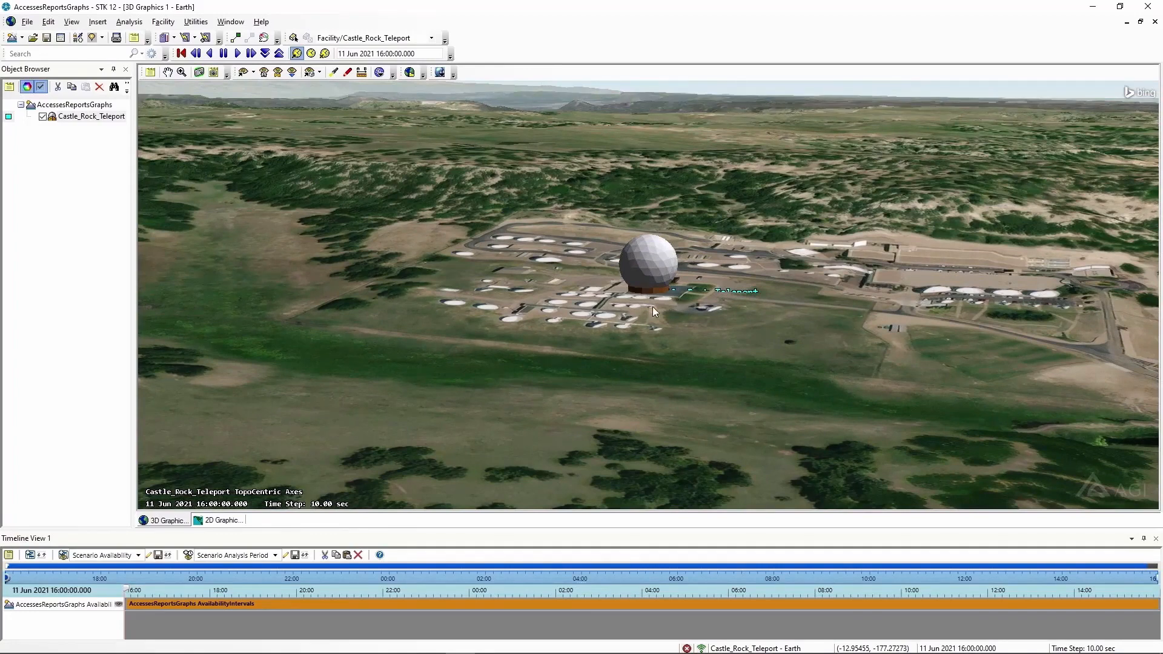
pyautogui.moveTo(696, 314); pyautogui.dragTo(591, 304)
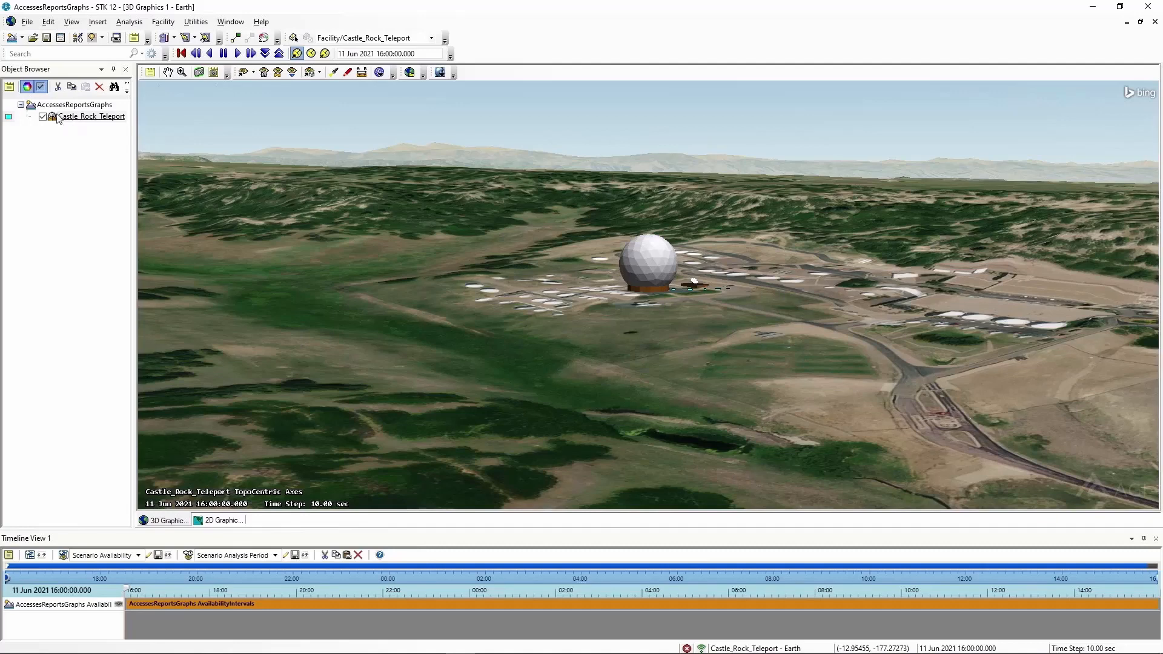
# Uncheck 'Use terrain server for analysis' in the scenario's Basic Terrain properties
pyautogui.rightClick(92, 106)
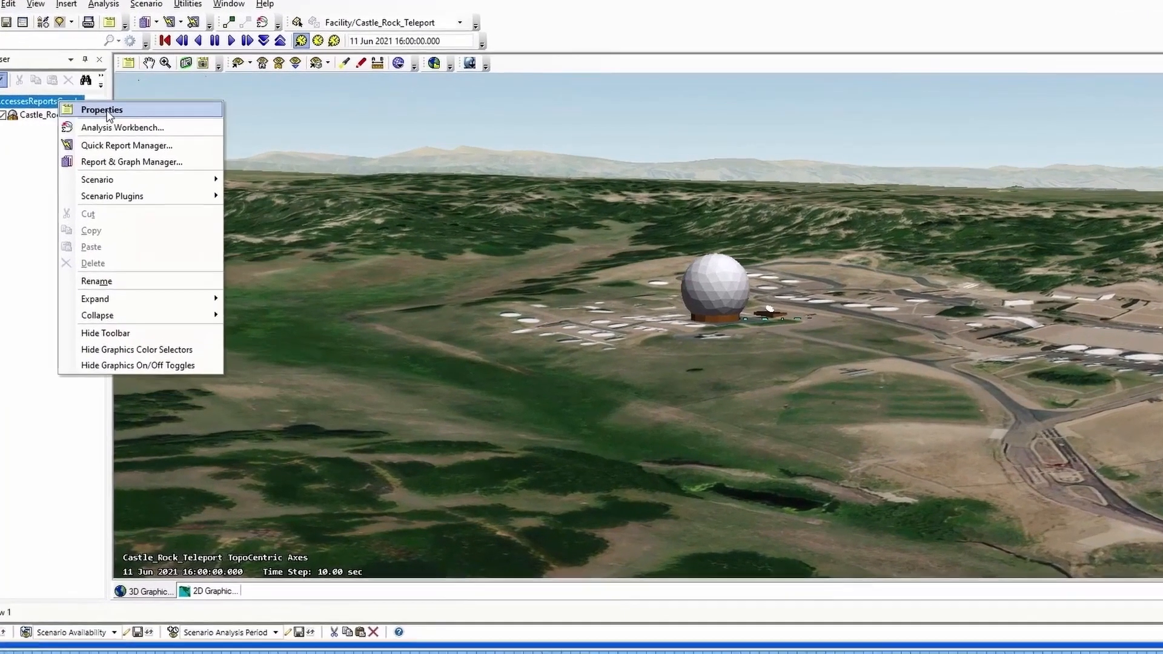
pyautogui.click(102, 110)
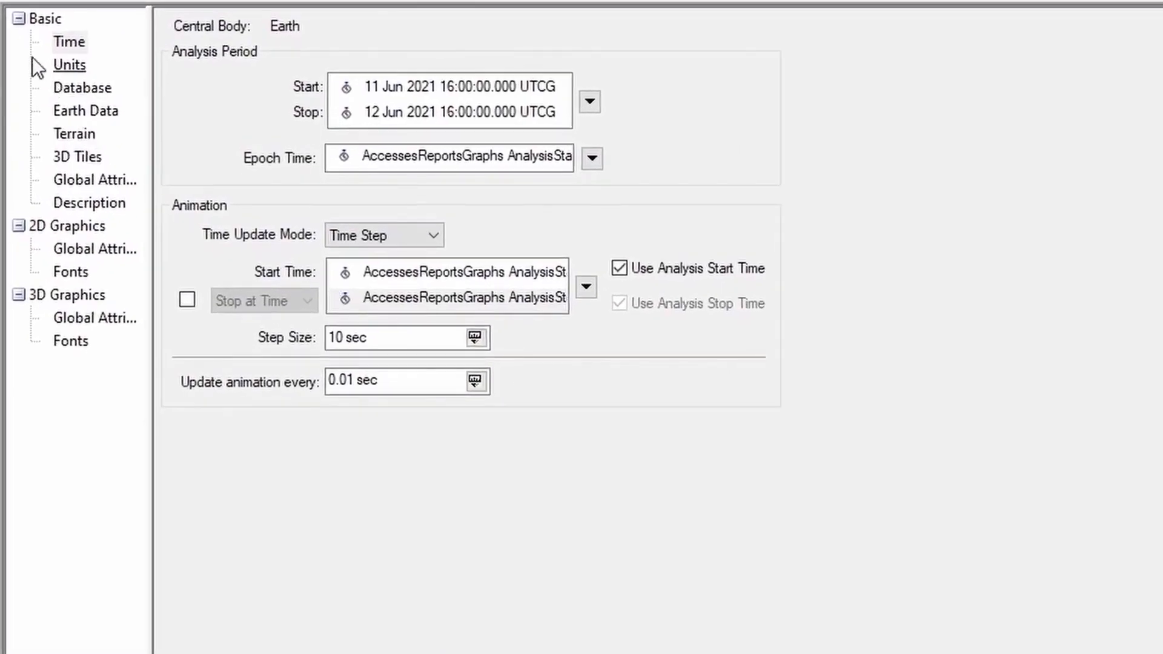
pyautogui.click(71, 133)
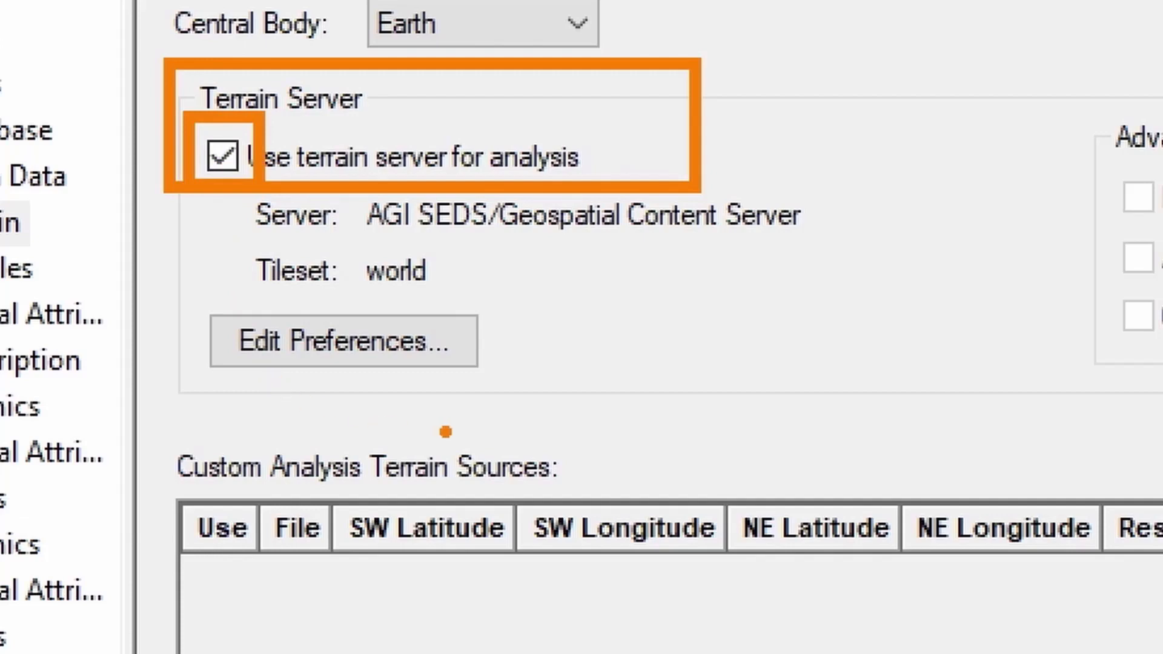
pyautogui.click(197, 101)
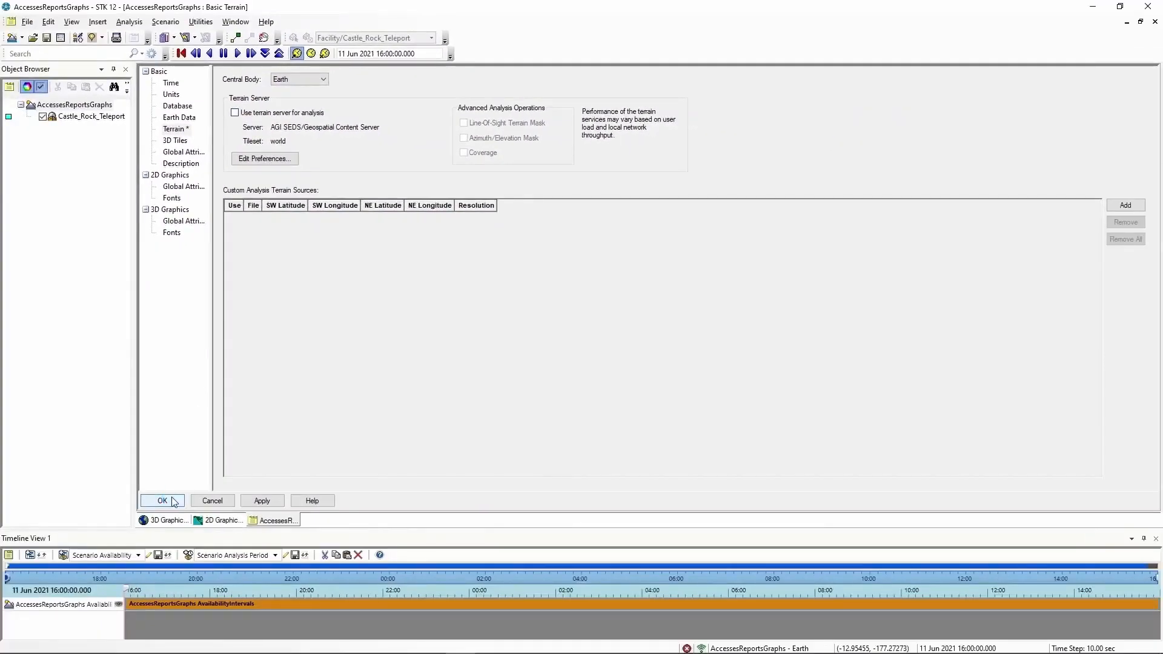
pyautogui.click(173, 502)
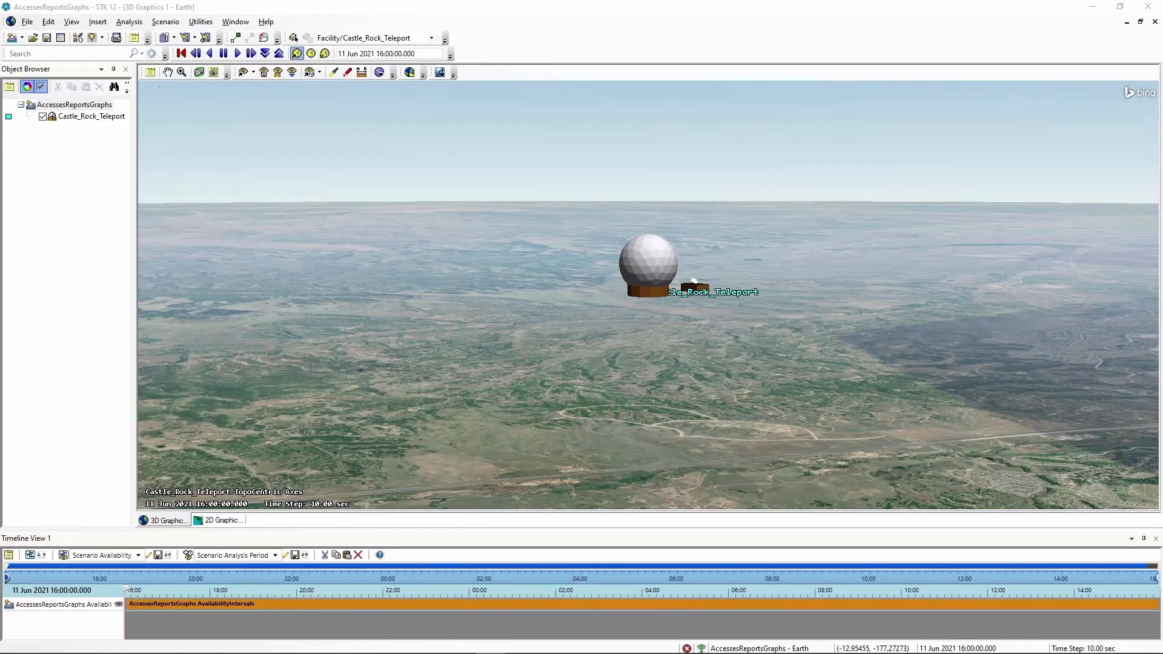
# Tilt the 3D camera to show more sky, leveling Castle_Rock_Teleport with the horizon
pyautogui.click(1142, 633)
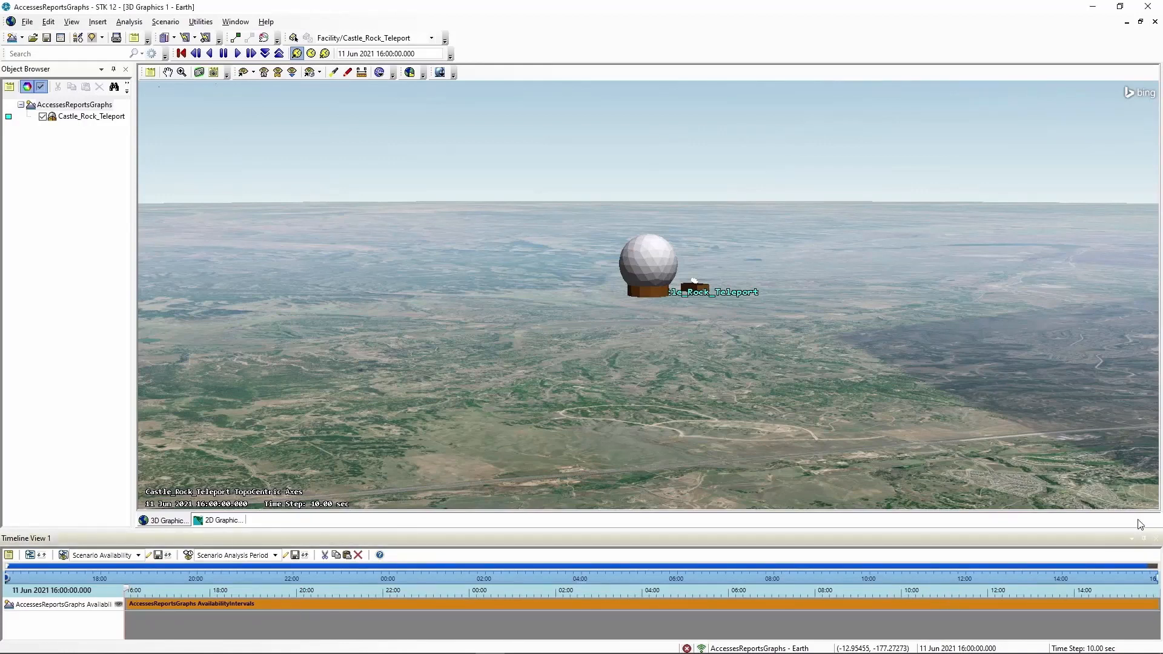
pyautogui.moveTo(932, 413); pyautogui.dragTo(676, 394)
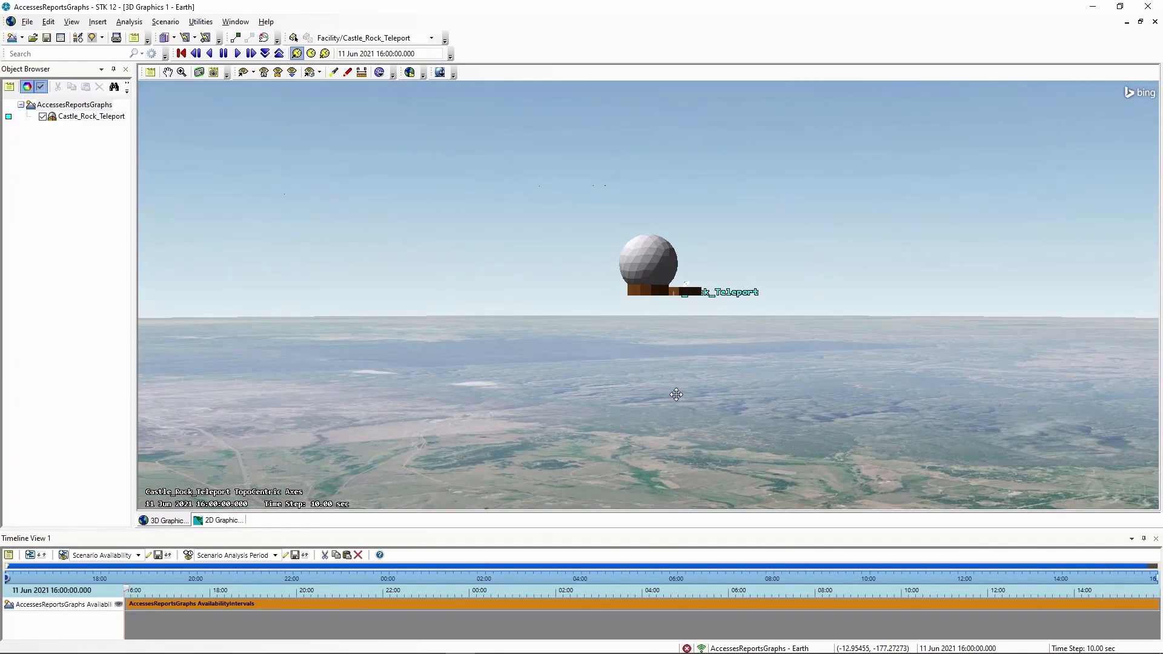
pyautogui.moveTo(676, 395); pyautogui.dragTo(778, 400)
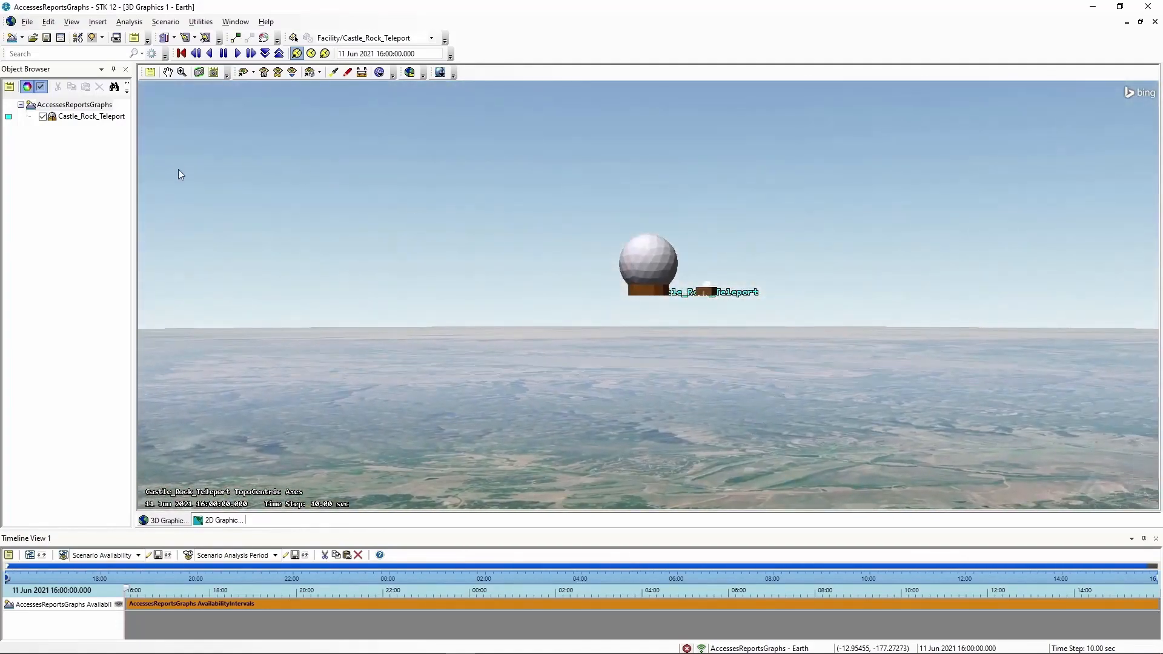
# Check 'Use terrain data' in Castle_Rock_Teleport's Basic Position properties, giving 0 km altitude
pyautogui.rightClick(71, 117)
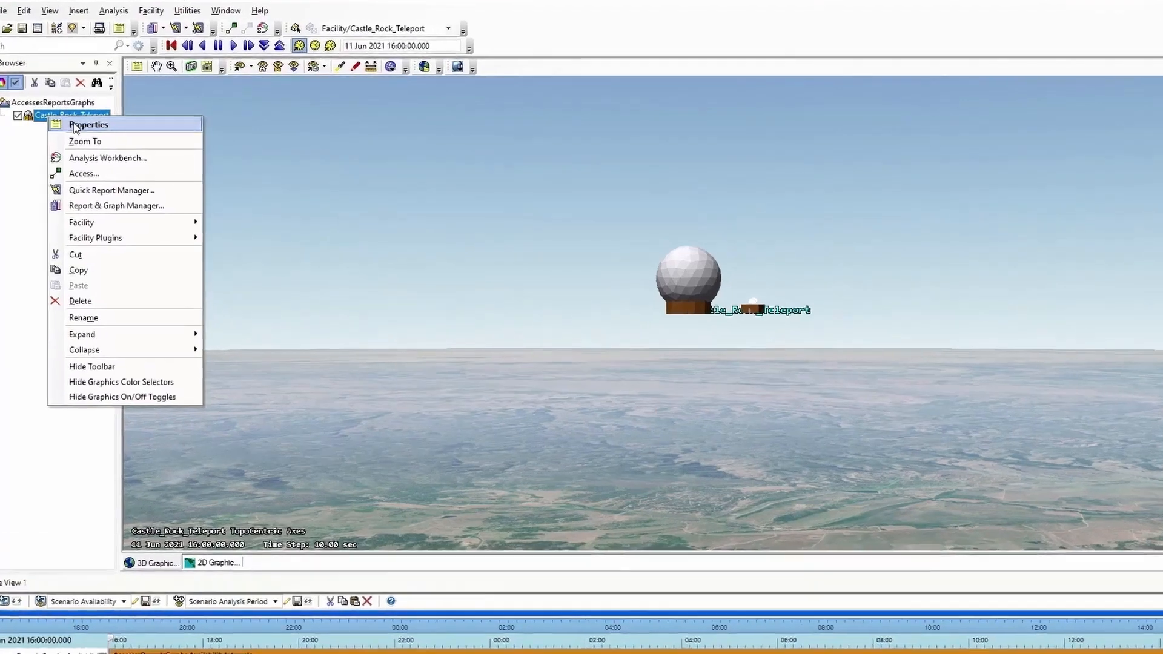
pyautogui.click(94, 125)
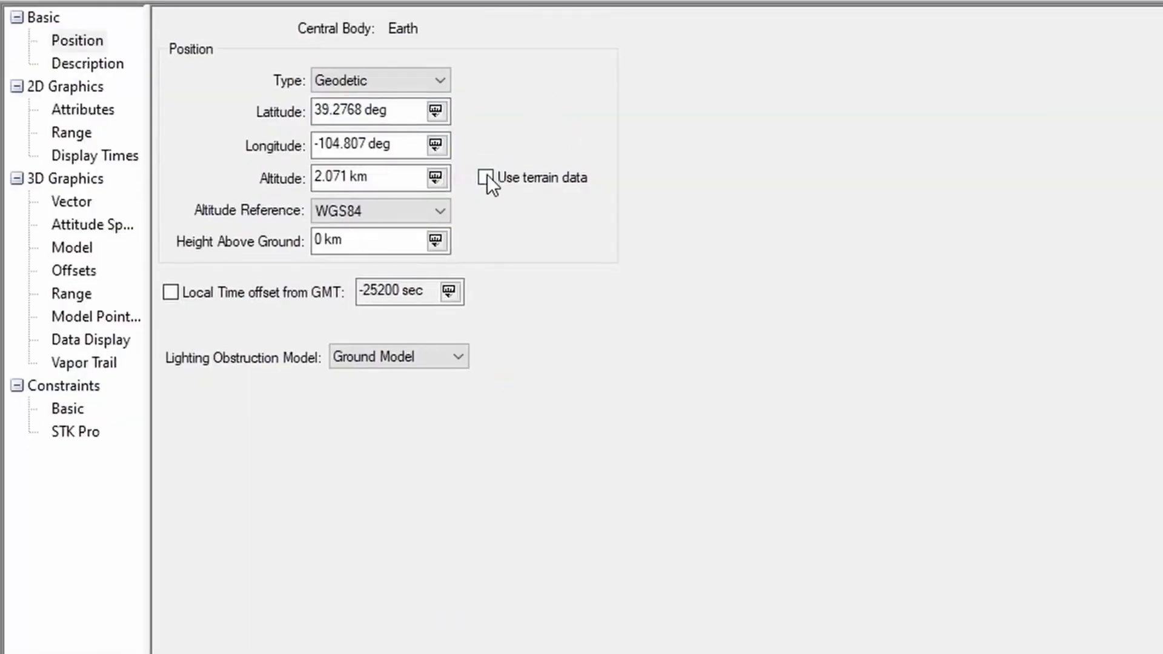
pyautogui.click(486, 177)
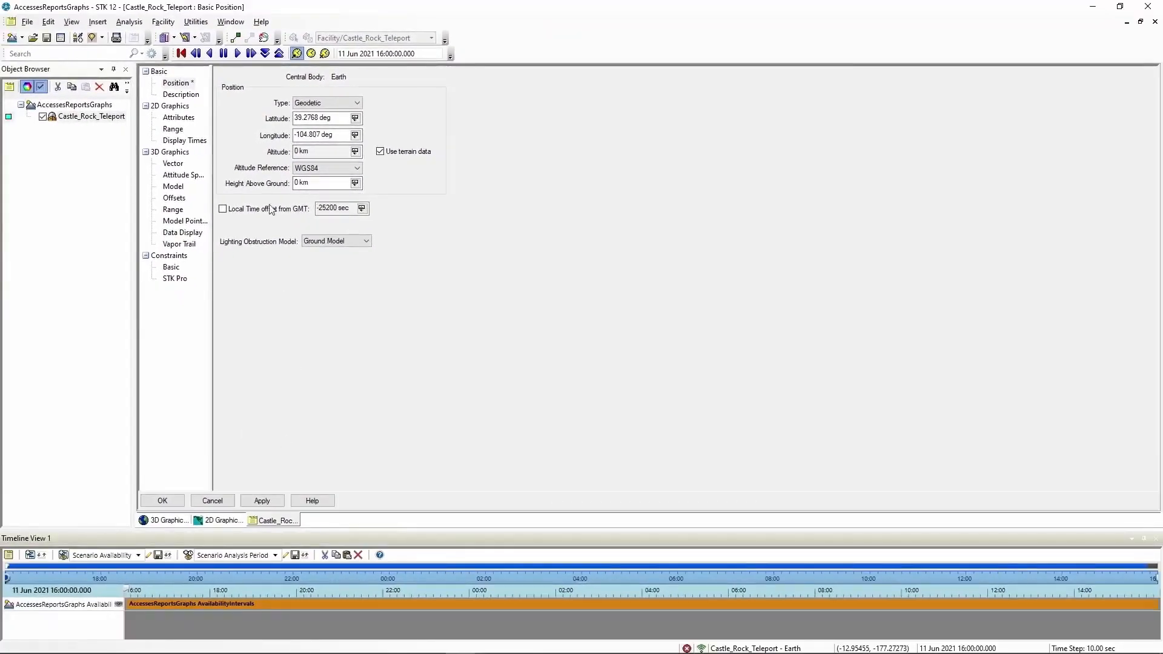
pyautogui.click(175, 504)
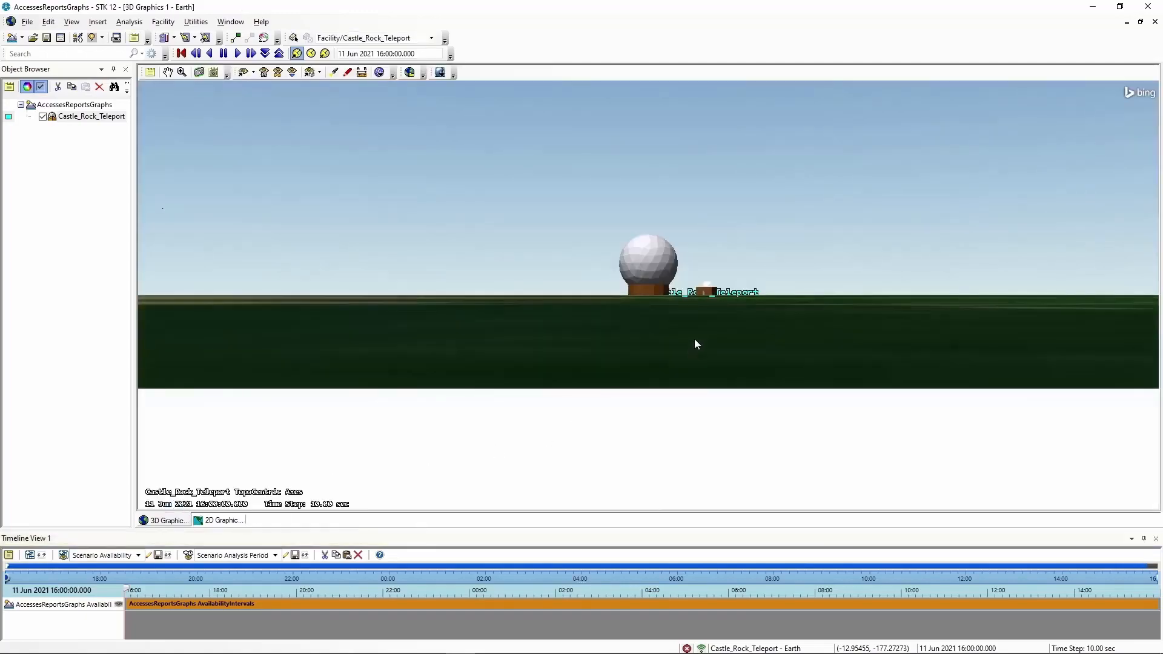
# Orbit the 3D camera down to view Castle_Rock_Teleport sitting on the terrain
pyautogui.moveTo(695, 346); pyautogui.dragTo(470, 343)
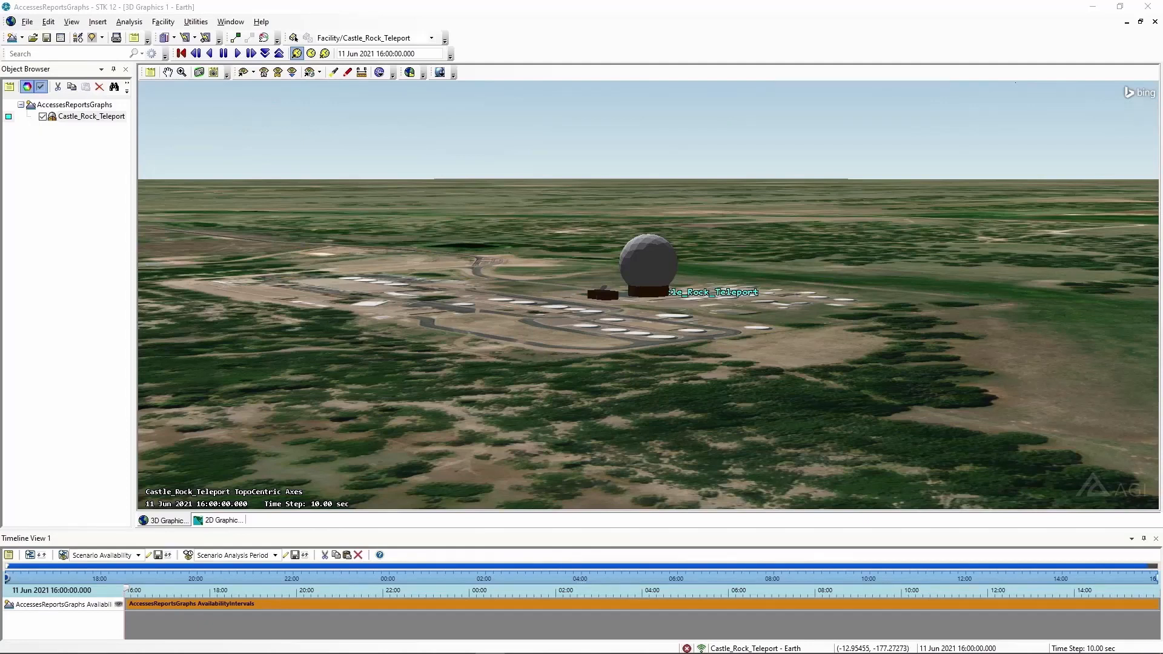
pyautogui.click(766, 569)
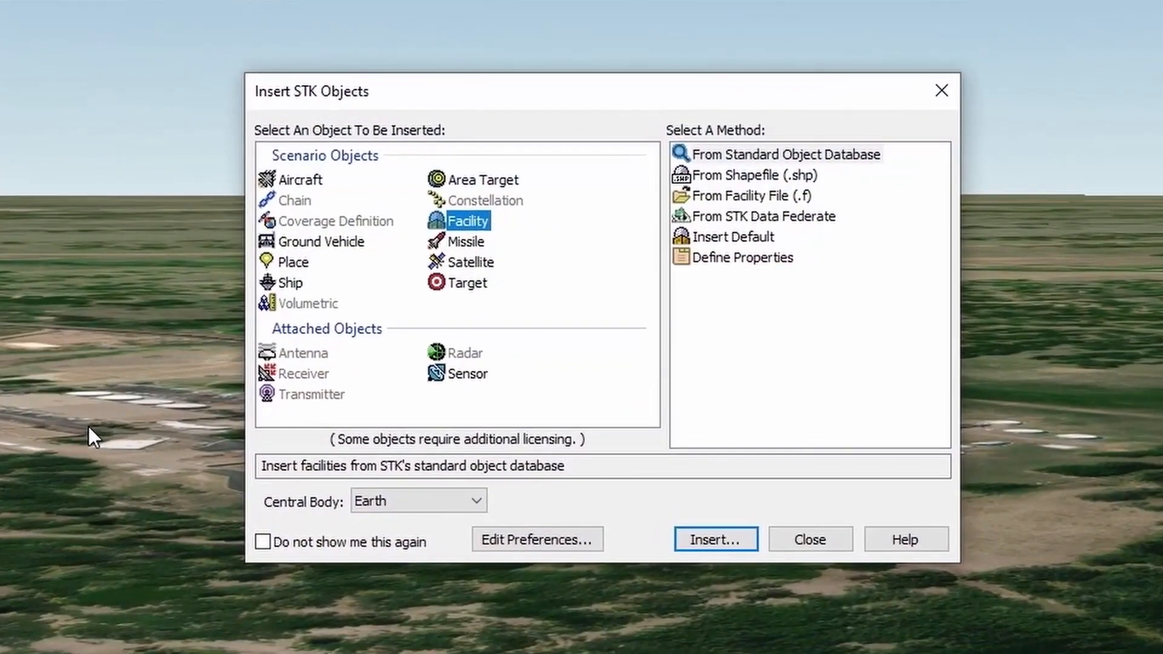
# Insert a default sensor, Sensor1, with Castle_Rock_Teleport as its parent
pyautogui.click(467, 376)
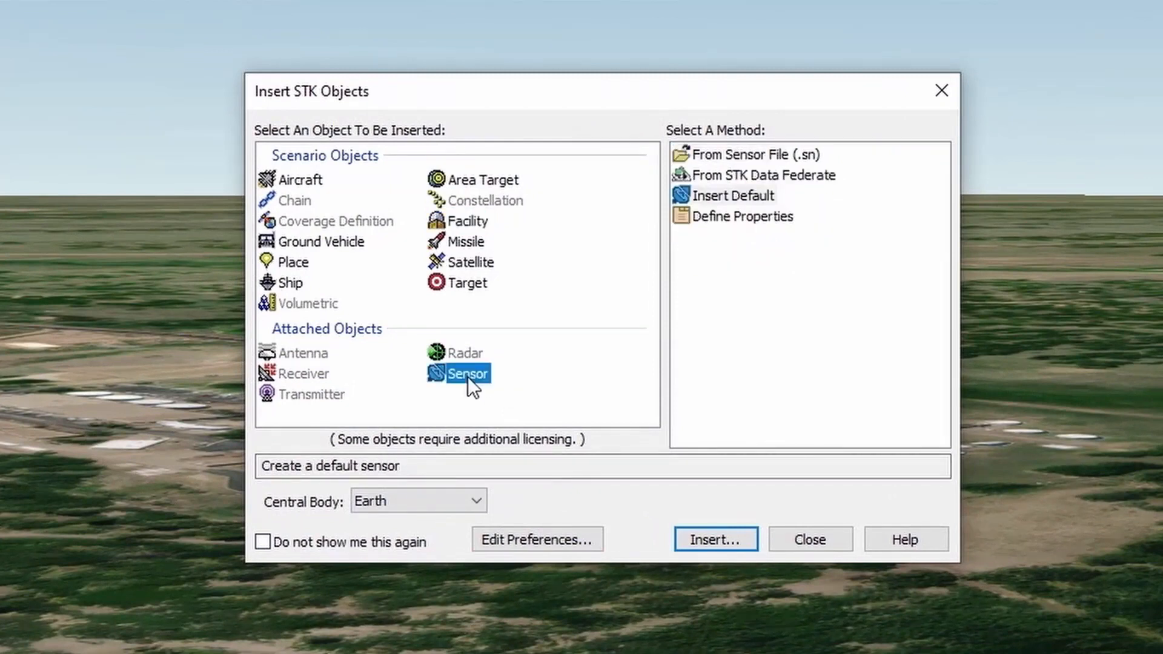
pyautogui.click(737, 195)
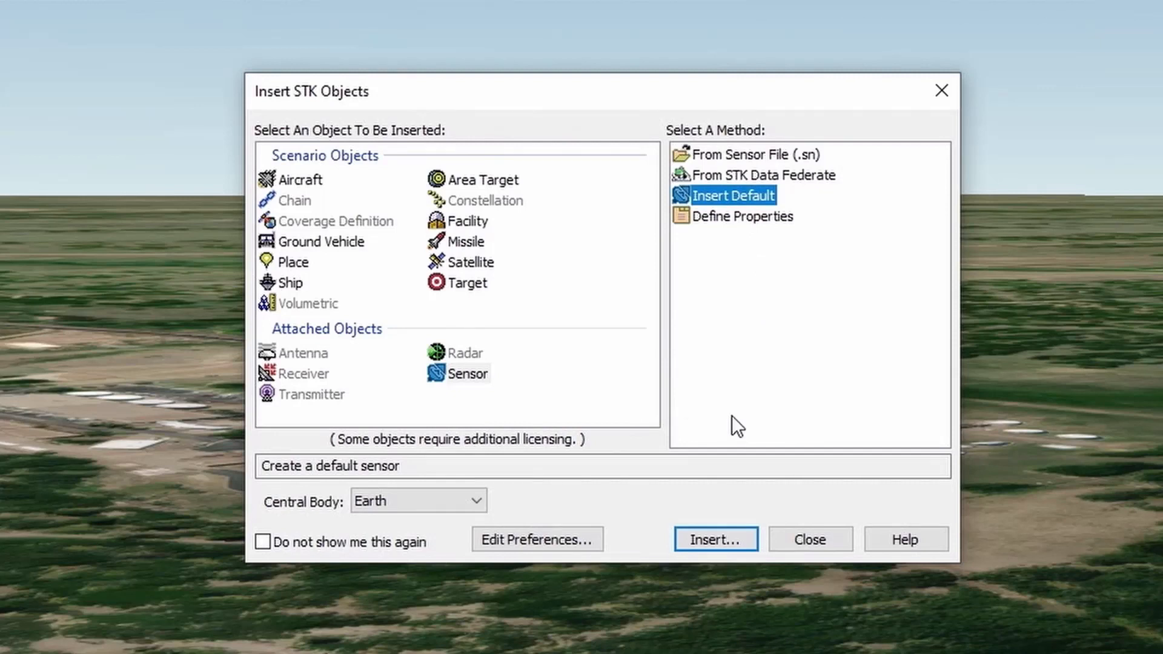
pyautogui.click(710, 544)
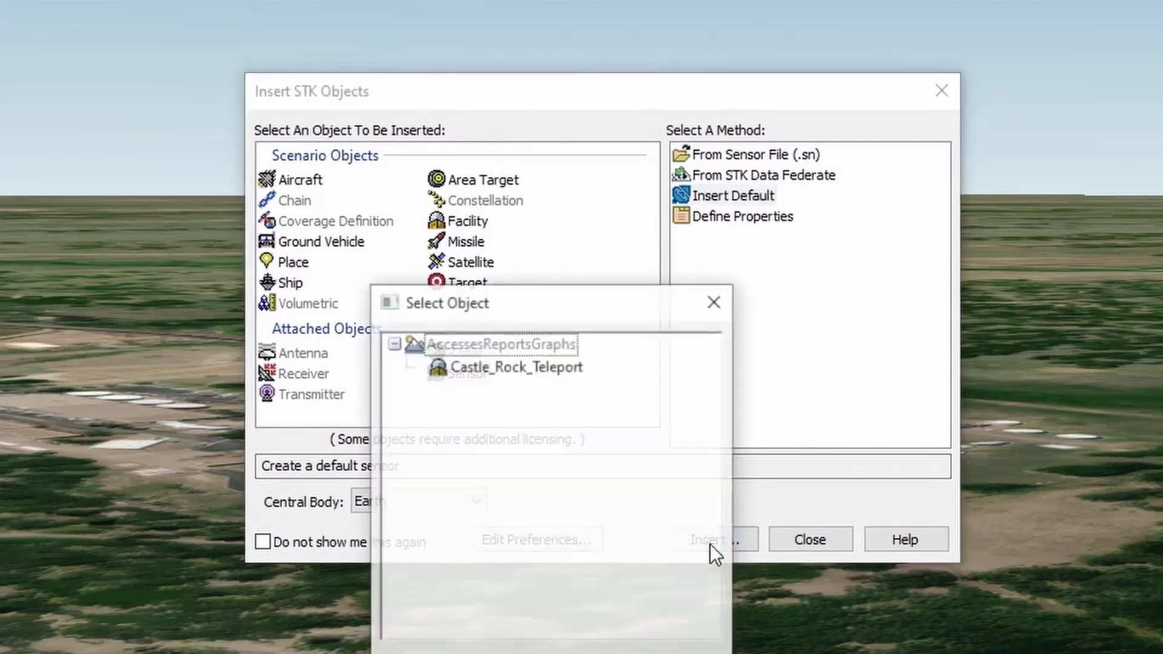
pyautogui.moveTo(447, 302); pyautogui.dragTo(455, 110)
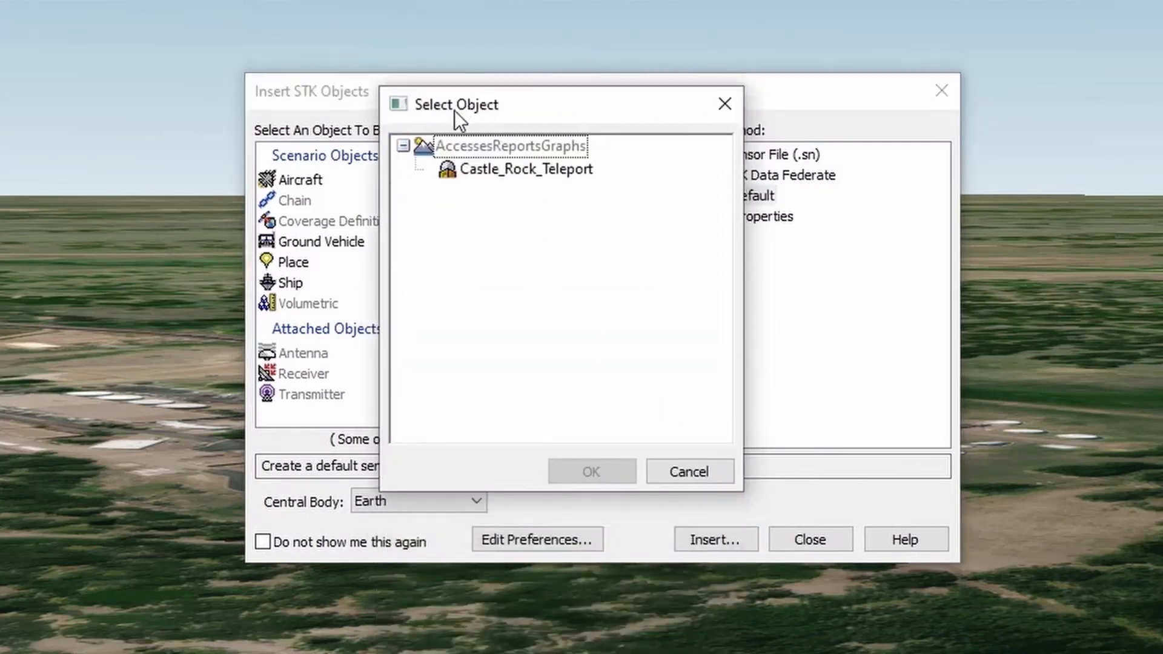
pyautogui.click(557, 169)
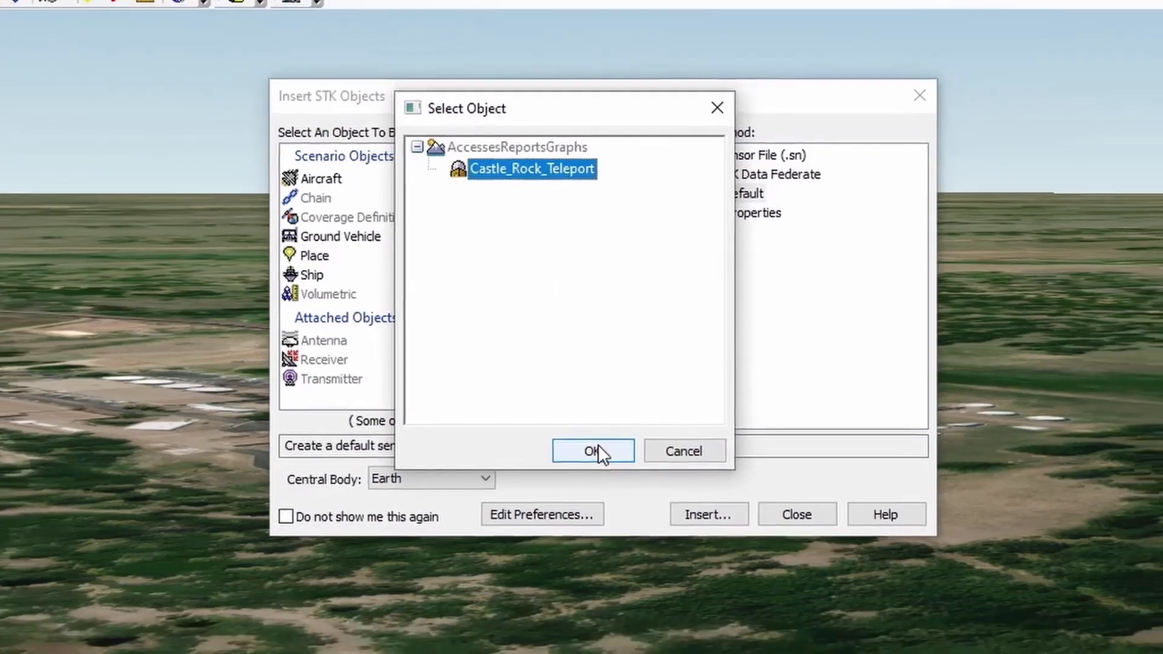
pyautogui.click(591, 472)
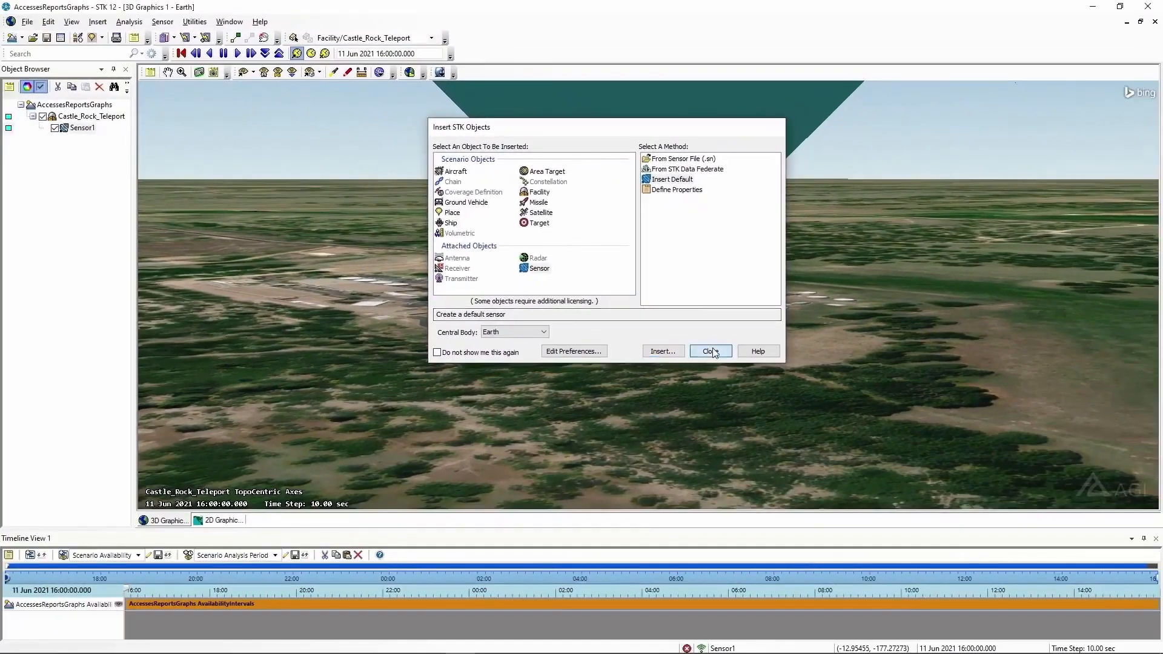
pyautogui.click(730, 388)
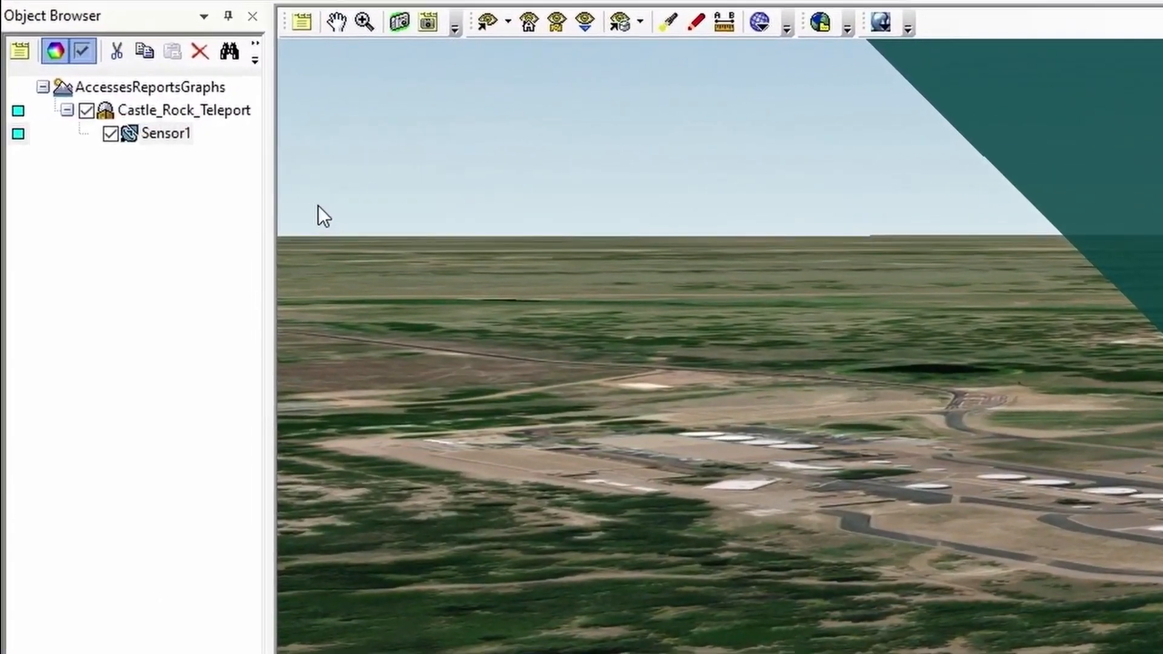
# Rename Sensor1 in the Object Browser to CR_FOV
pyautogui.rightClick(165, 136)
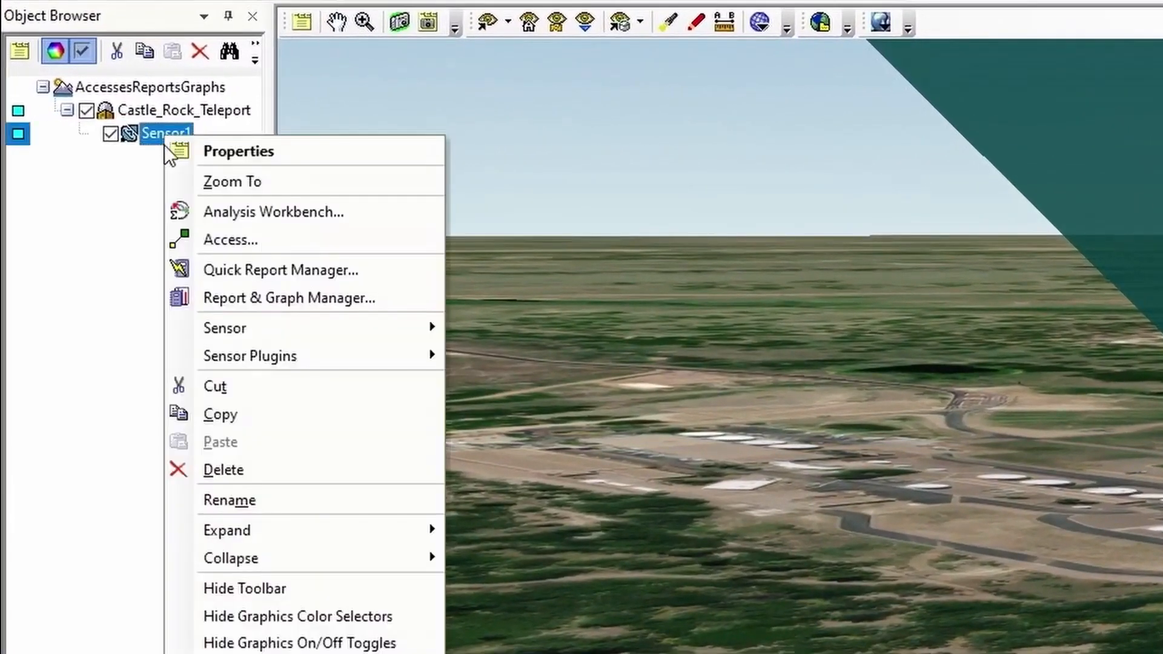
pyautogui.click(253, 500)
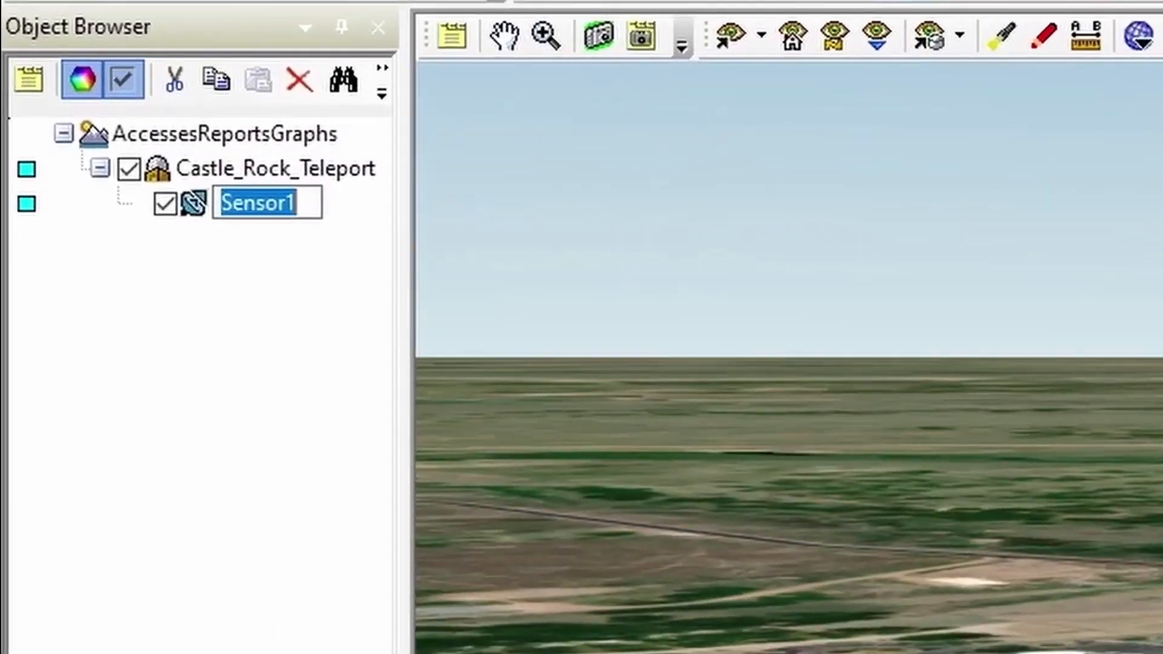
pyautogui.write('CR_FOV')
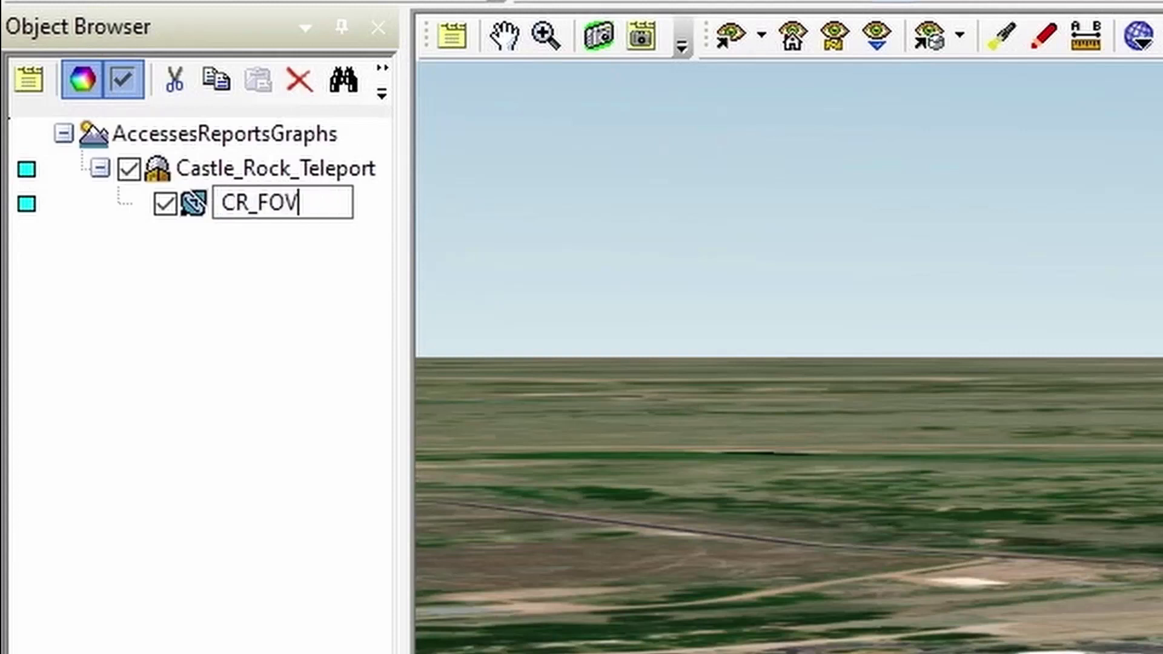
pyautogui.press('Return')
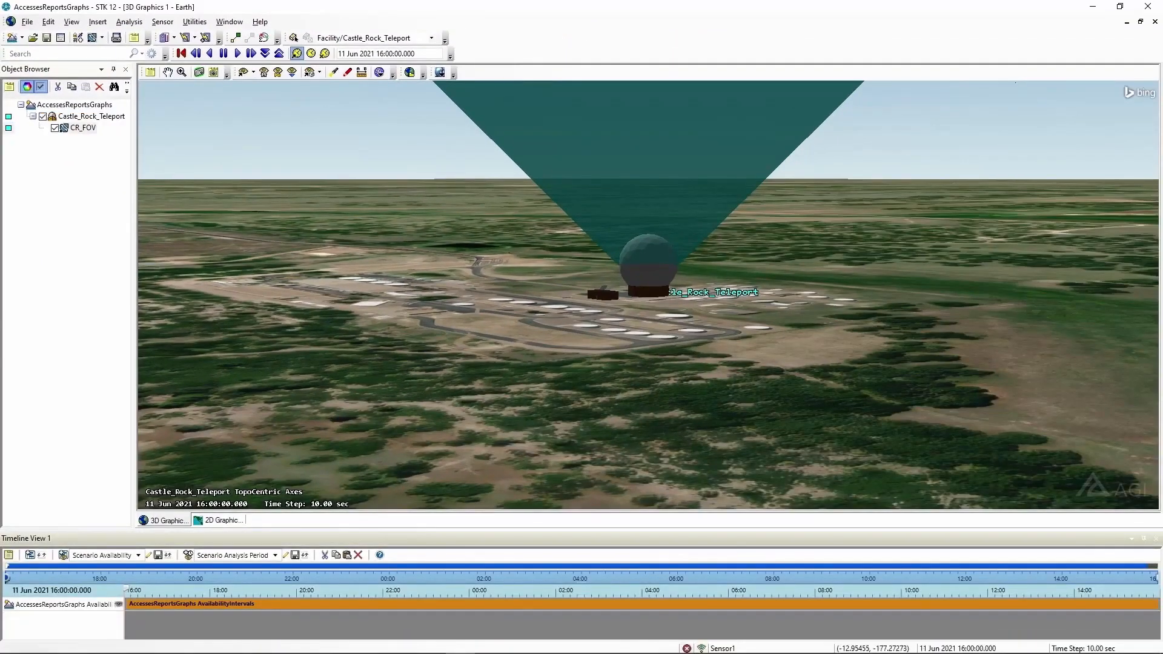
# In CR_FOV's properties, set the Simple Conic cone half angle to 90 deg and apply it
pyautogui.click(410, 20)
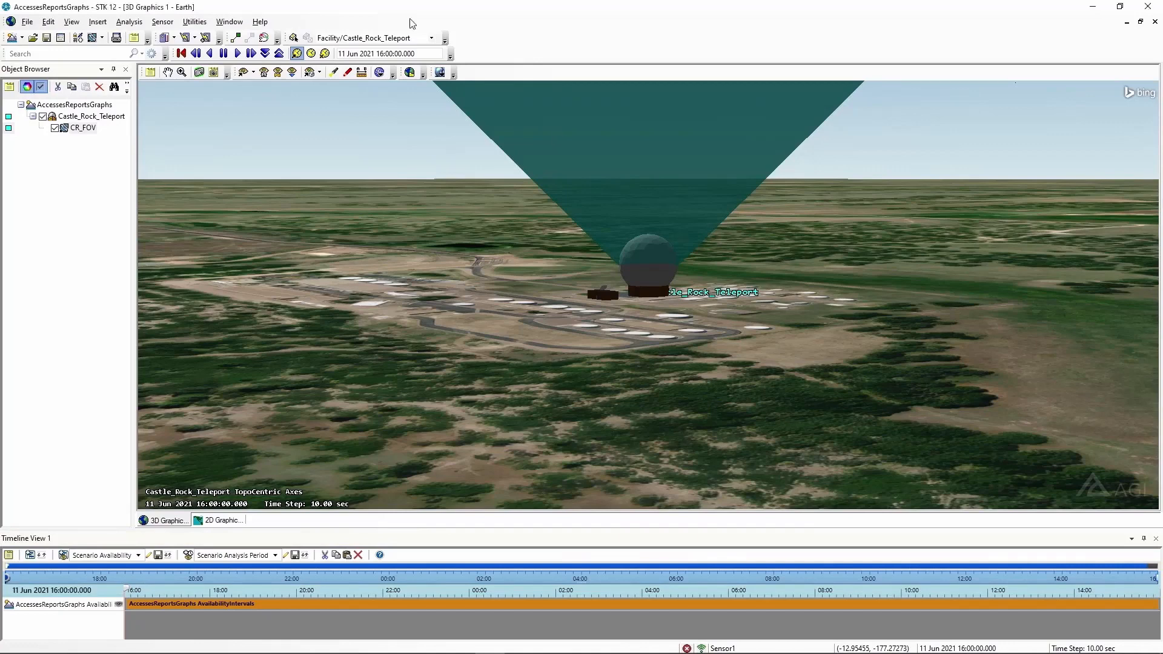
pyautogui.rightClick(90, 127)
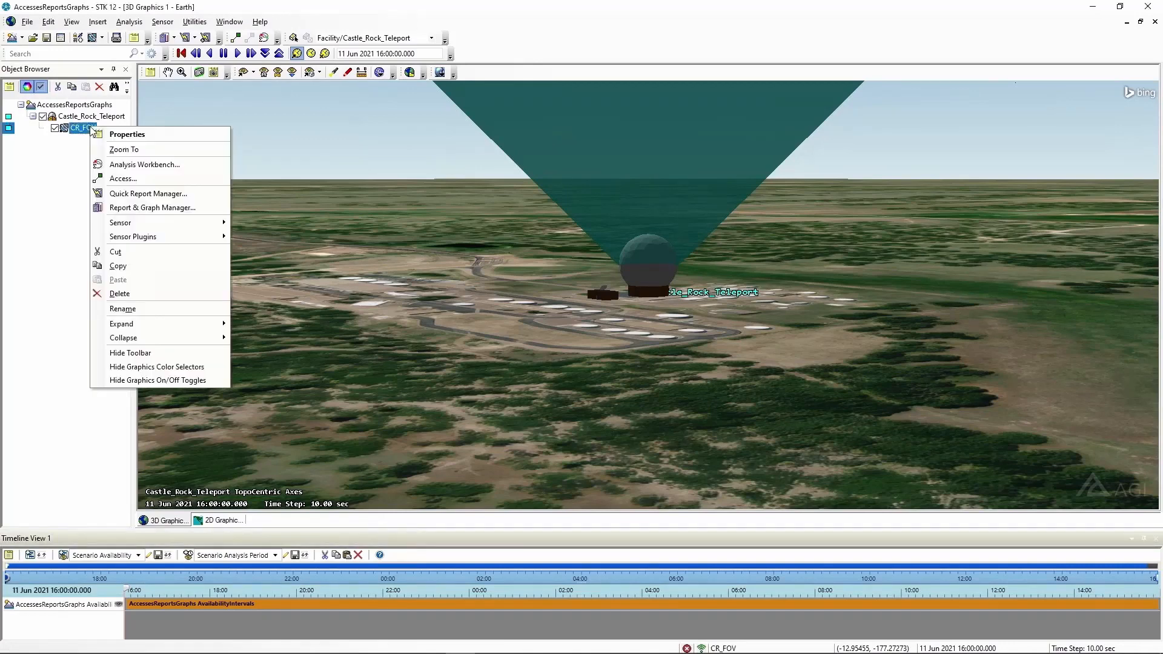
pyautogui.click(122, 132)
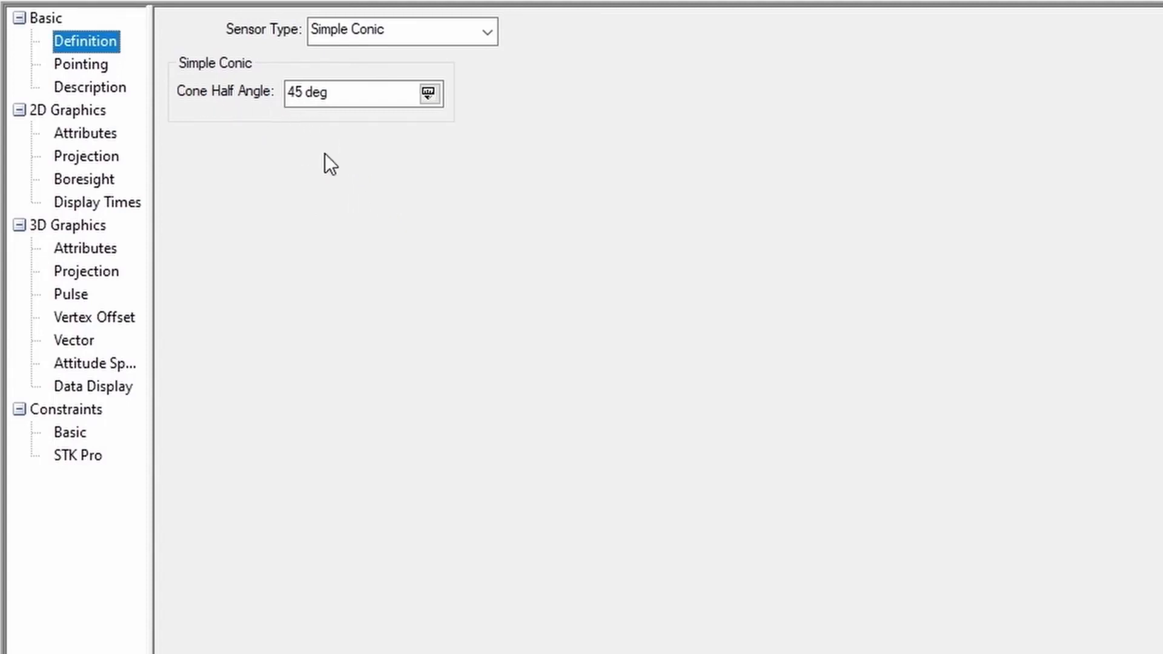
pyautogui.moveTo(343, 95); pyautogui.dragTo(234, 89)
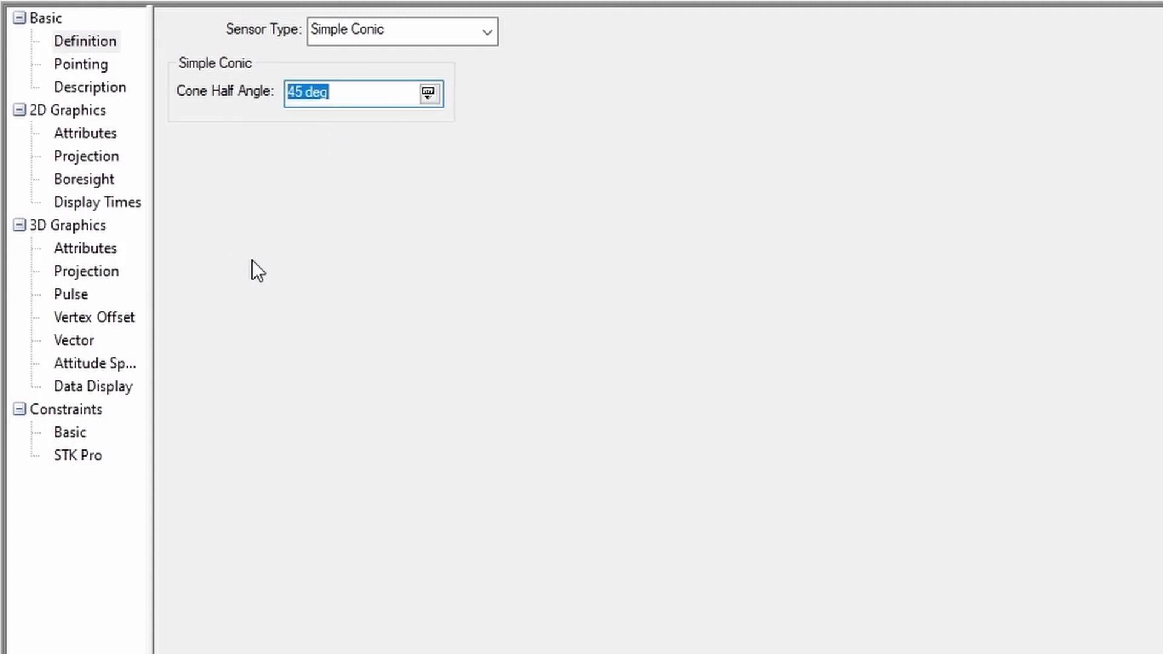
pyautogui.write('90')
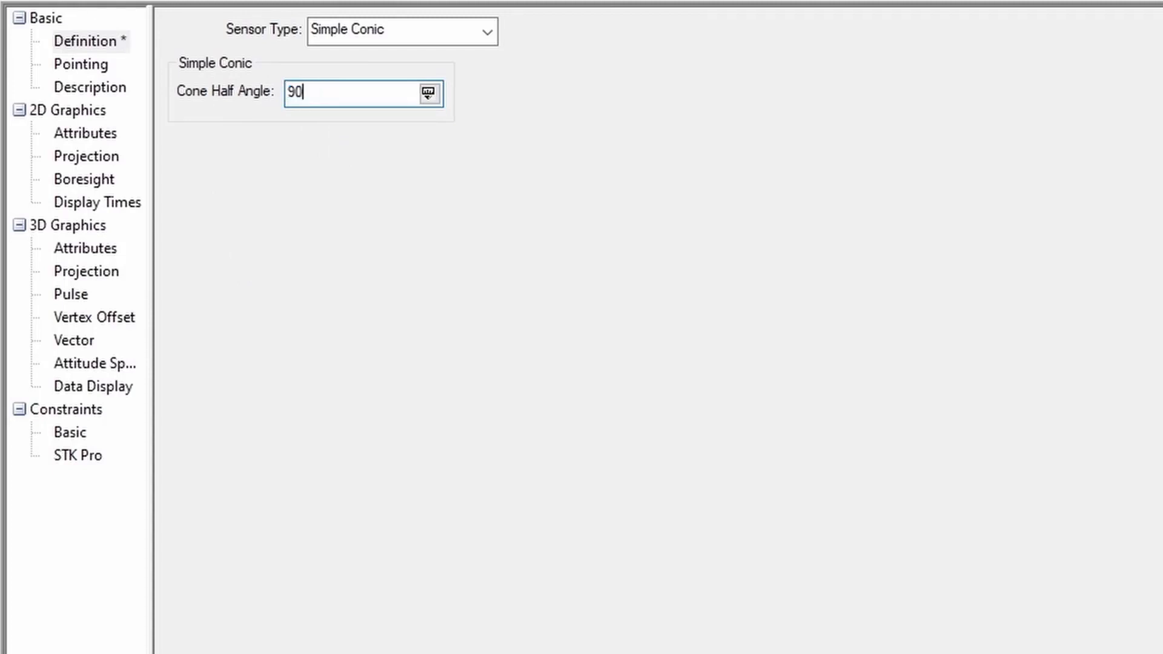
pyautogui.press('Tab')
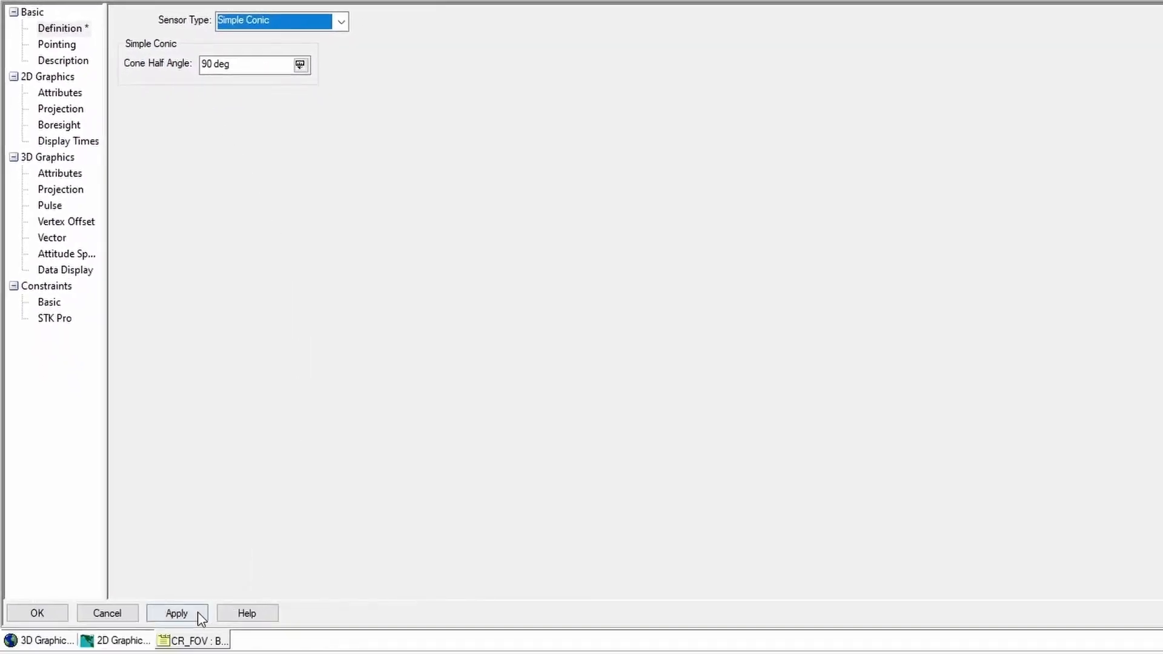
pyautogui.click(196, 615)
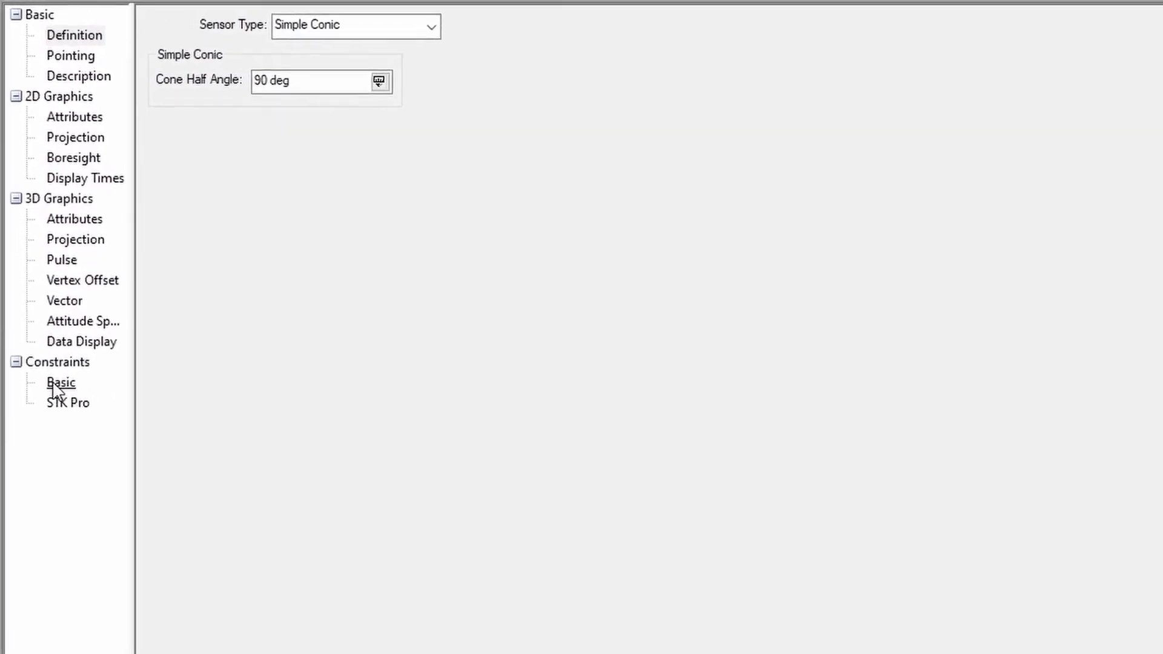
# Enable a Range Max constraint of 1000 km on CR_FOV and close its properties with OK
pyautogui.click(52, 338)
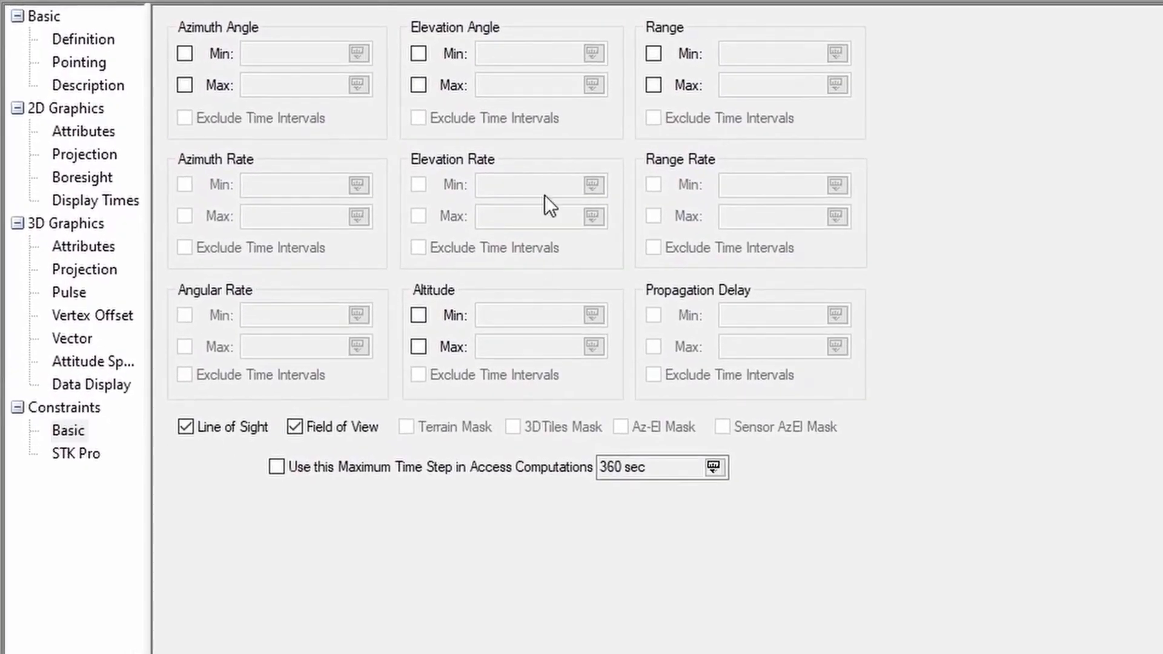
pyautogui.click(653, 83)
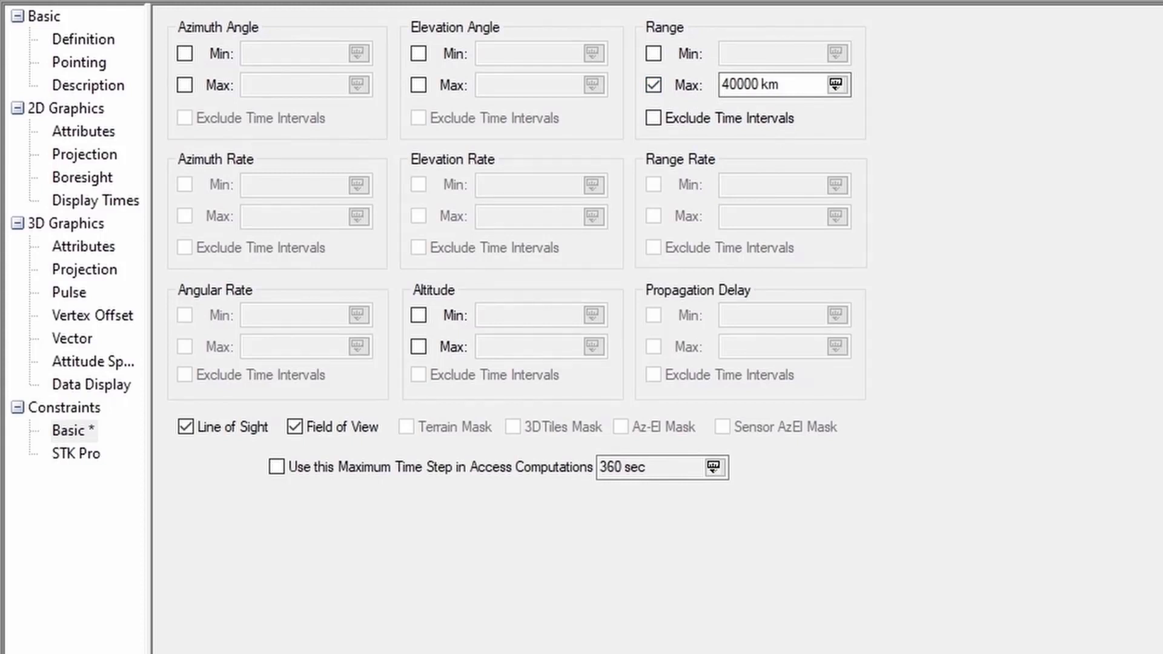
pyautogui.doubleClick(778, 85)
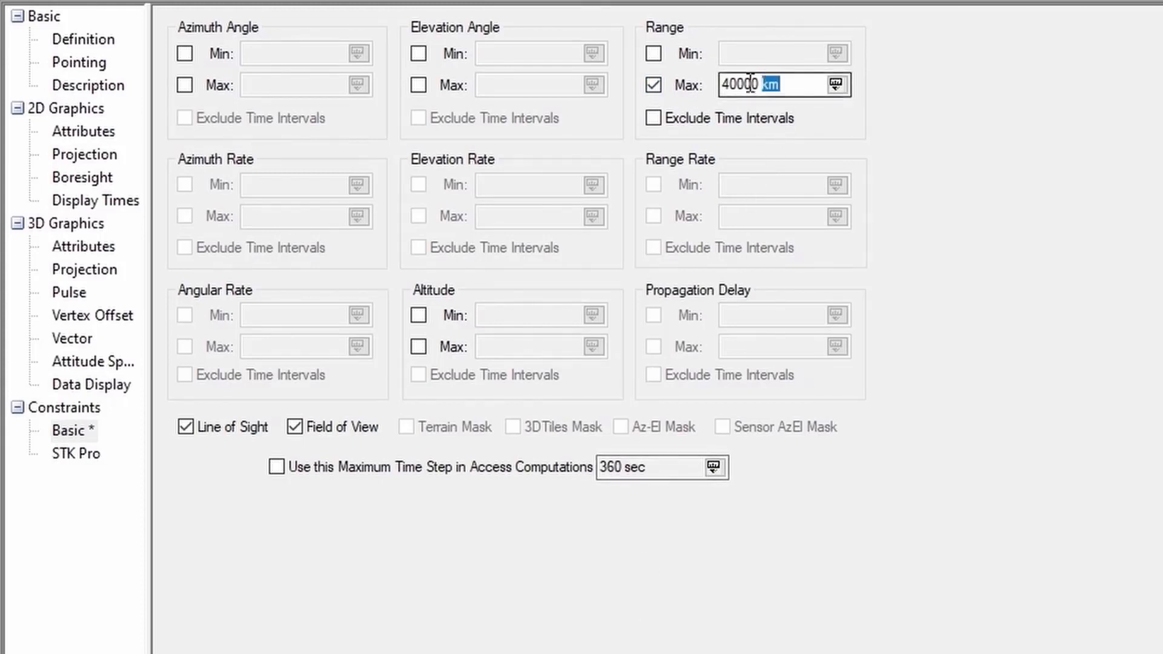
pyautogui.moveTo(750, 84); pyautogui.dragTo(705, 79)
pyautogui.write('1000')
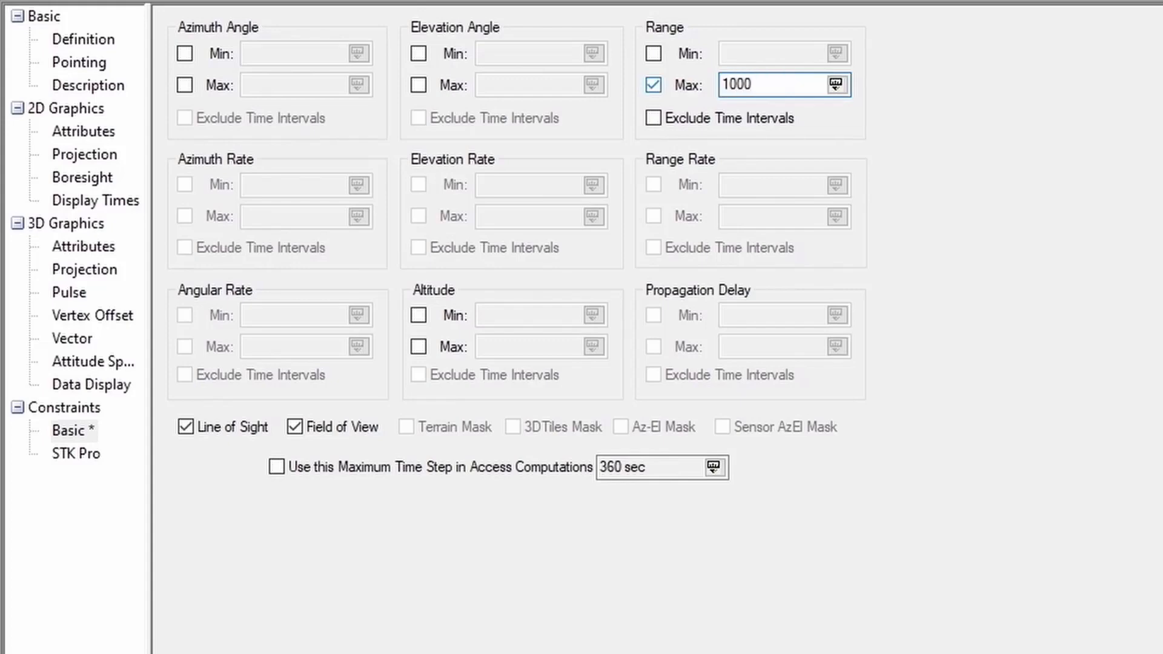
pyautogui.press('Tab')
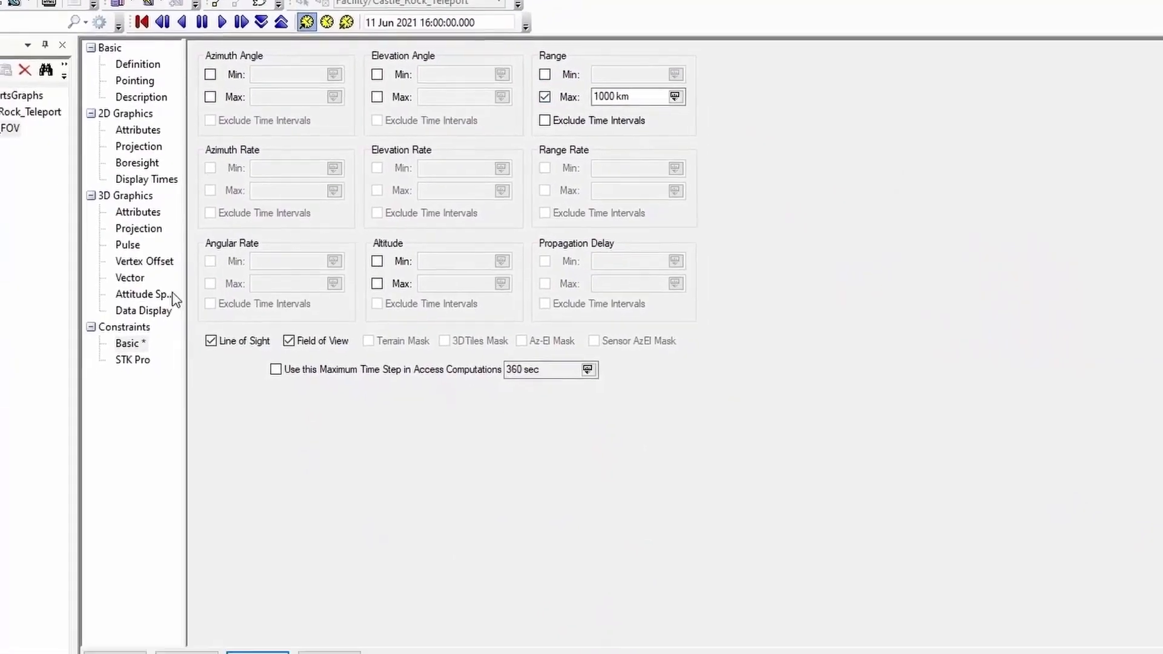
pyautogui.click(163, 500)
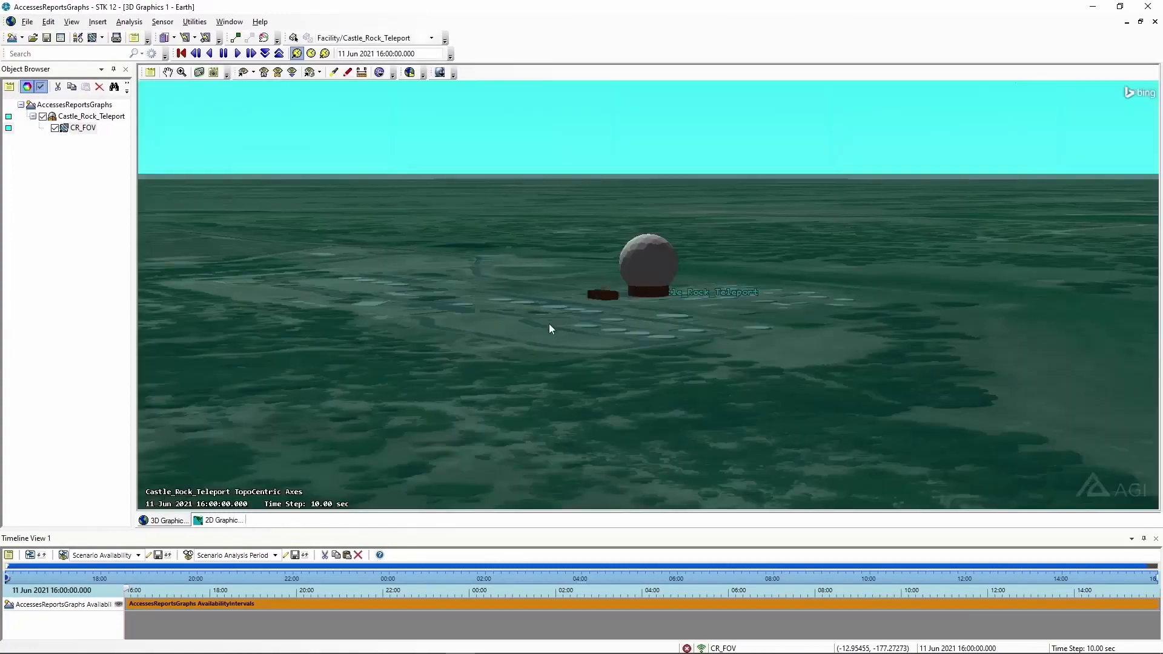
# Zoom out and orbit the 3D globe to show the 1000 km CR_FOV dome over Castle_Rock_Teleport
pyautogui.moveTo(578, 393); pyautogui.dragTo(558, 176, button='right')
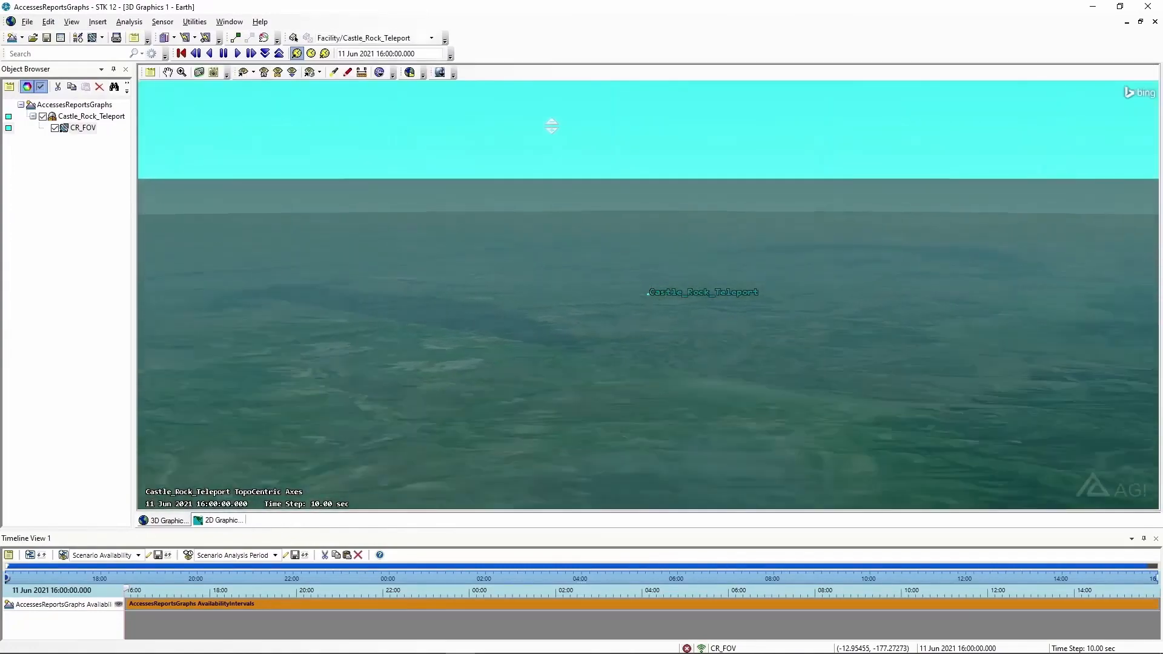
pyautogui.moveTo(626, 397); pyautogui.dragTo(584, 99, button='right')
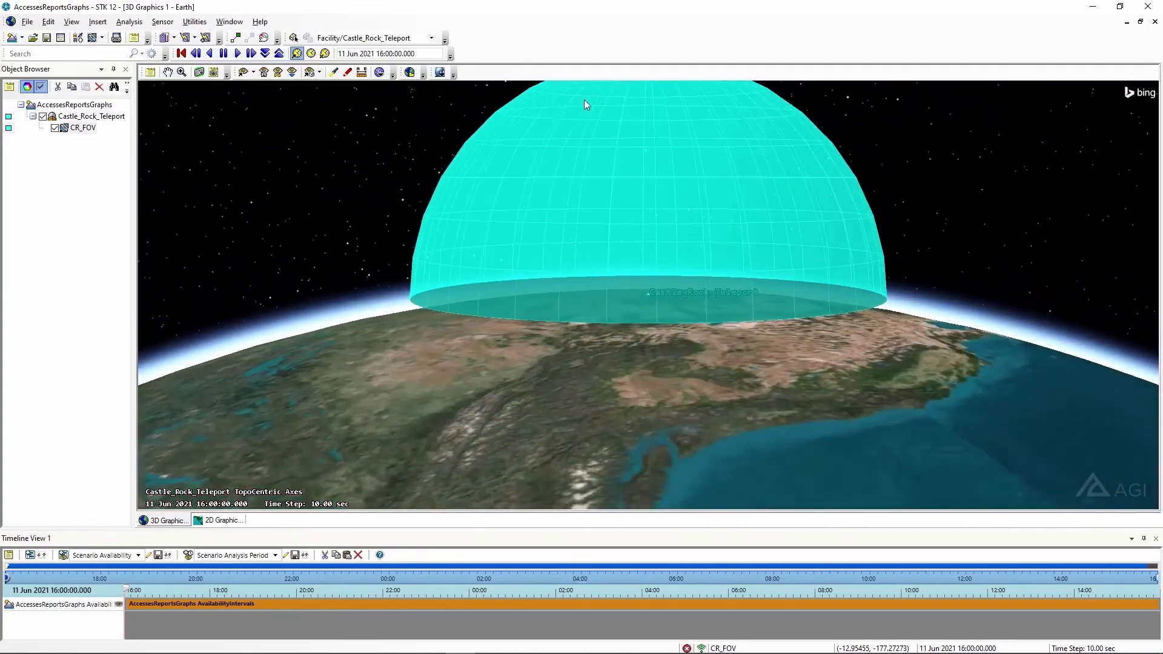
pyautogui.moveTo(649, 186); pyautogui.dragTo(563, 200)
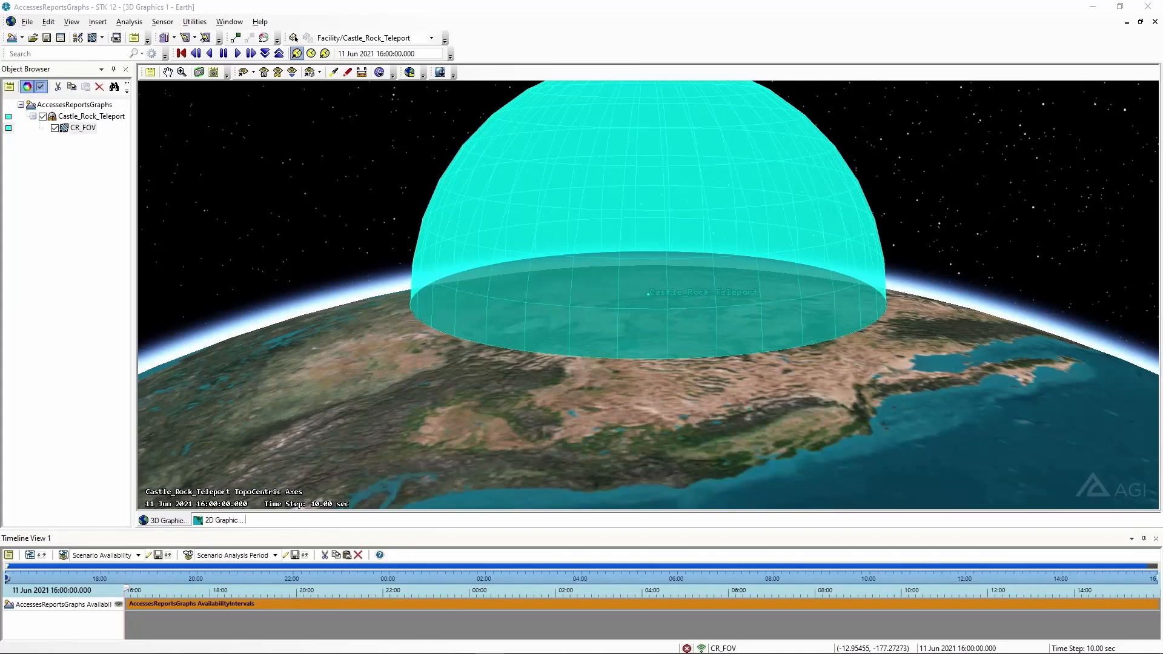
pyautogui.click(817, 236)
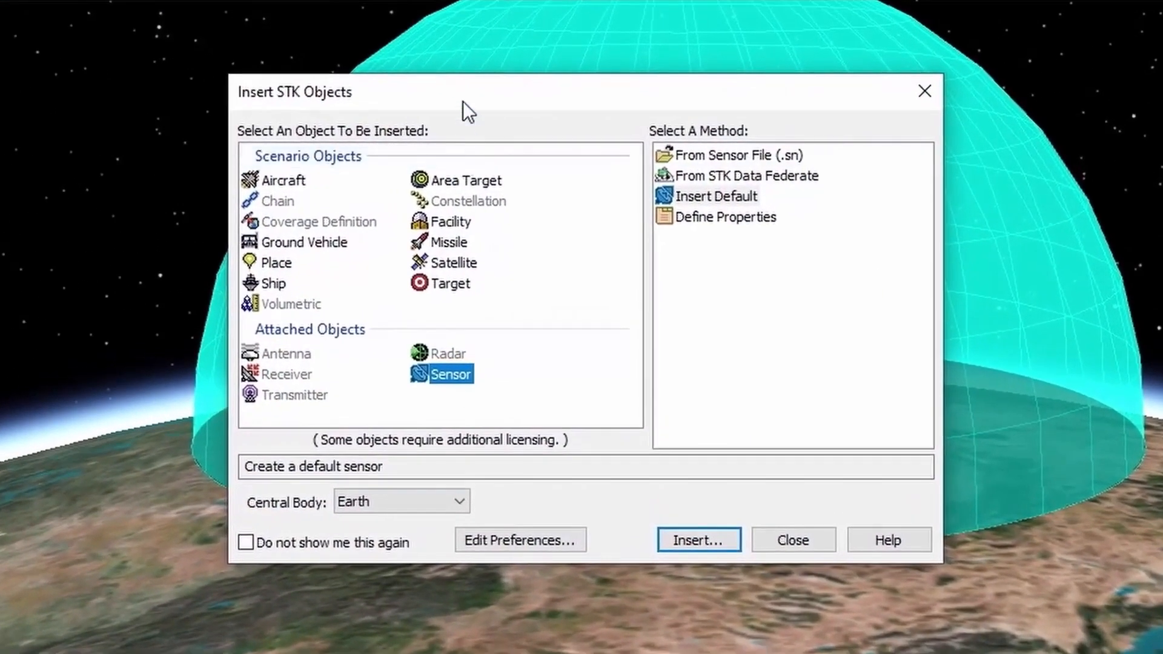
# In Insert STK Objects, choose Satellite from the Standard Object Database and start the search
pyautogui.moveTo(462, 101); pyautogui.dragTo(458, 44)
pyautogui.click(445, 210)
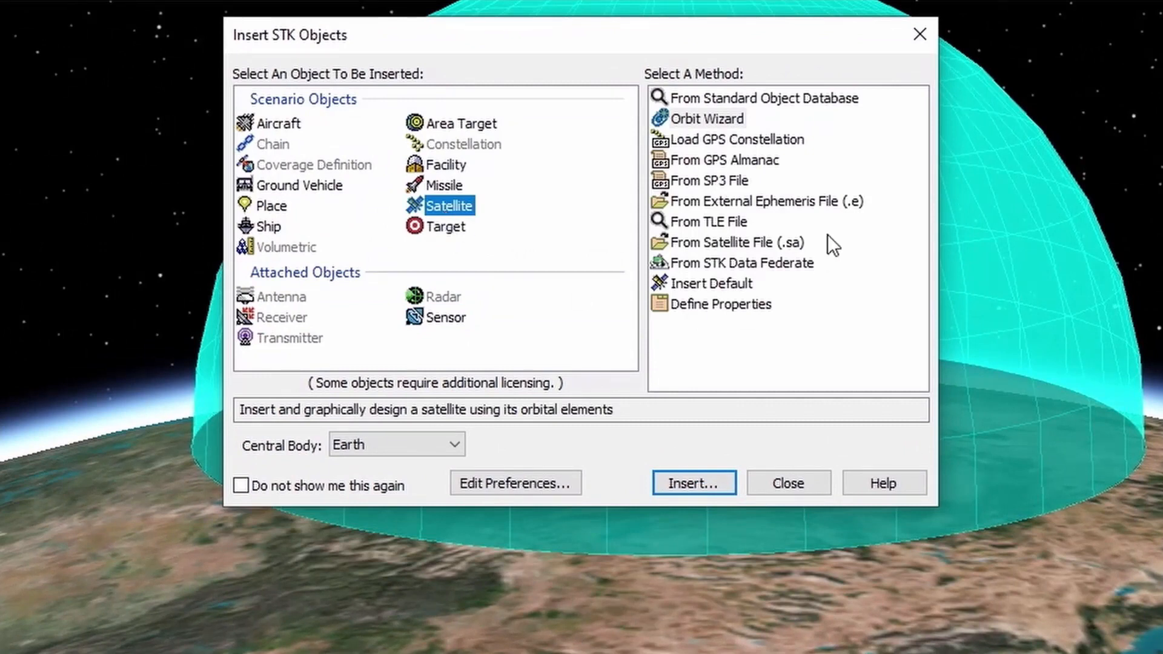
pyautogui.click(687, 96)
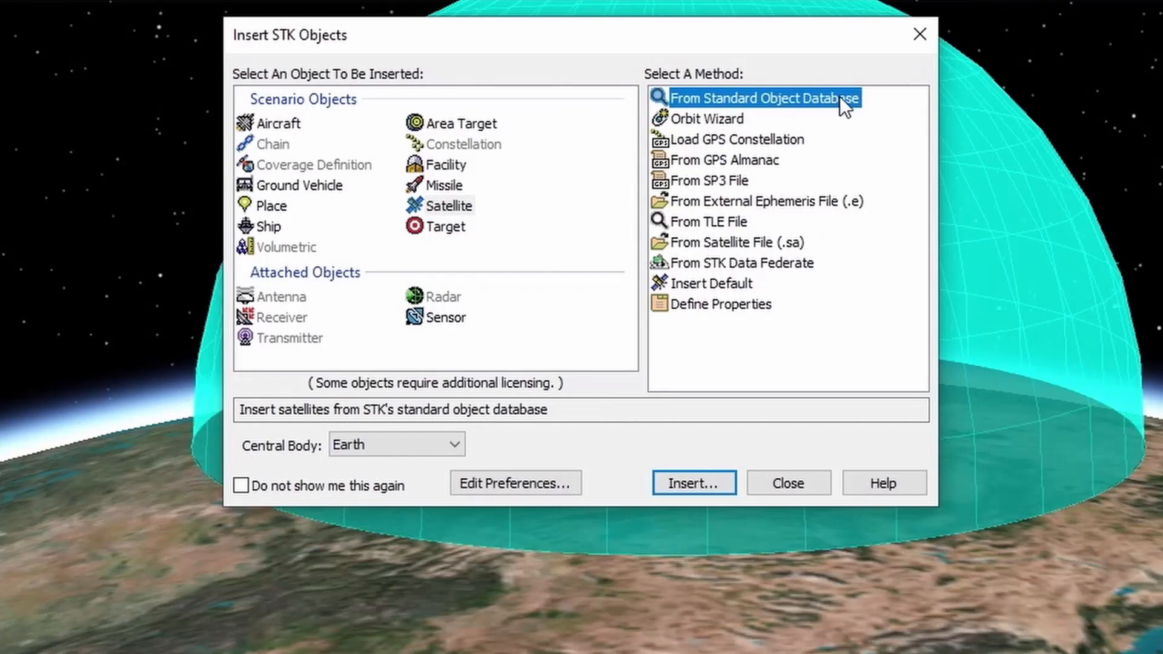
pyautogui.click(715, 483)
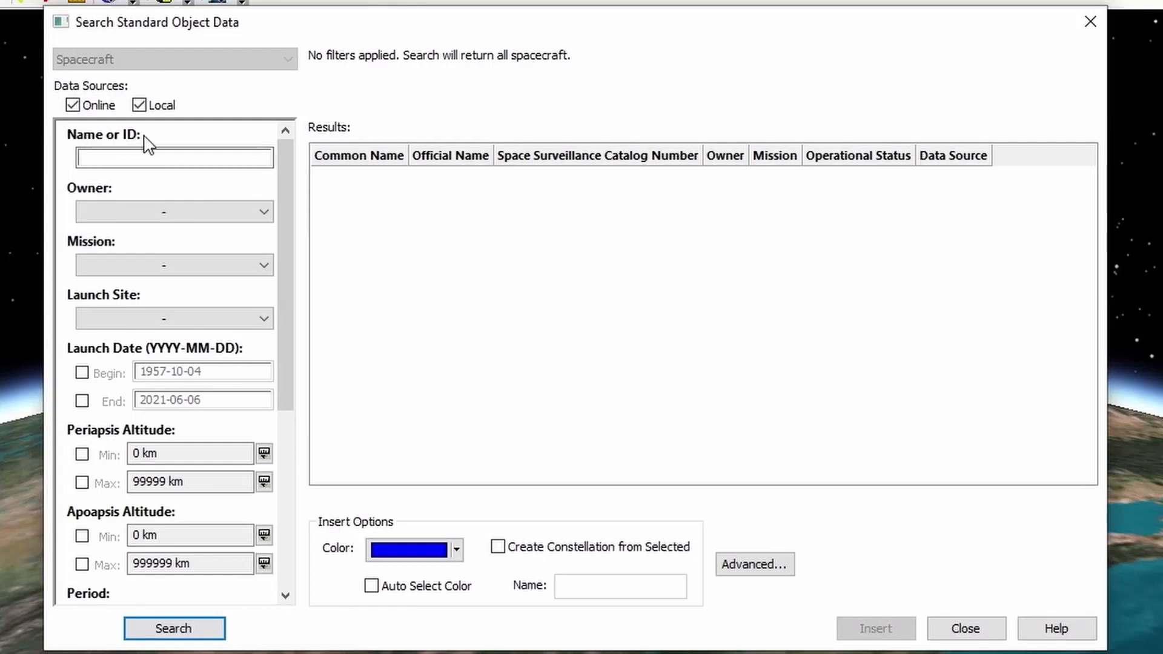
# Search the spacecraft database with 'cubesat' as the Name or ID filter
pyautogui.click(148, 159)
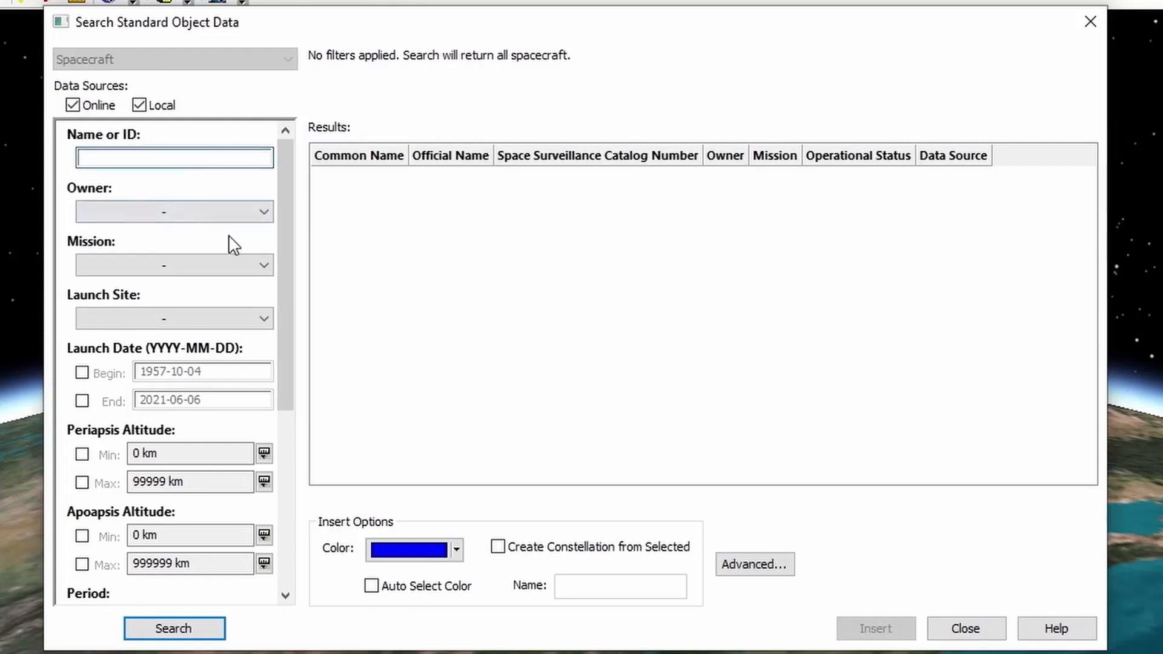
pyautogui.write('b')
pyautogui.write('ubesat')
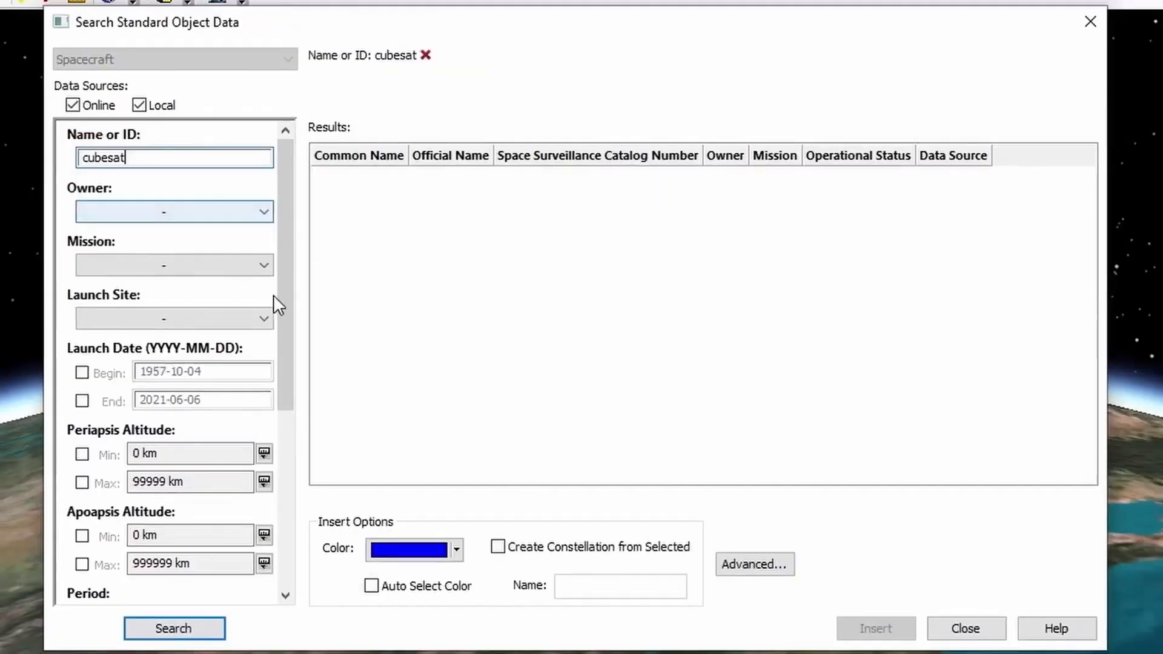
pyautogui.click(212, 628)
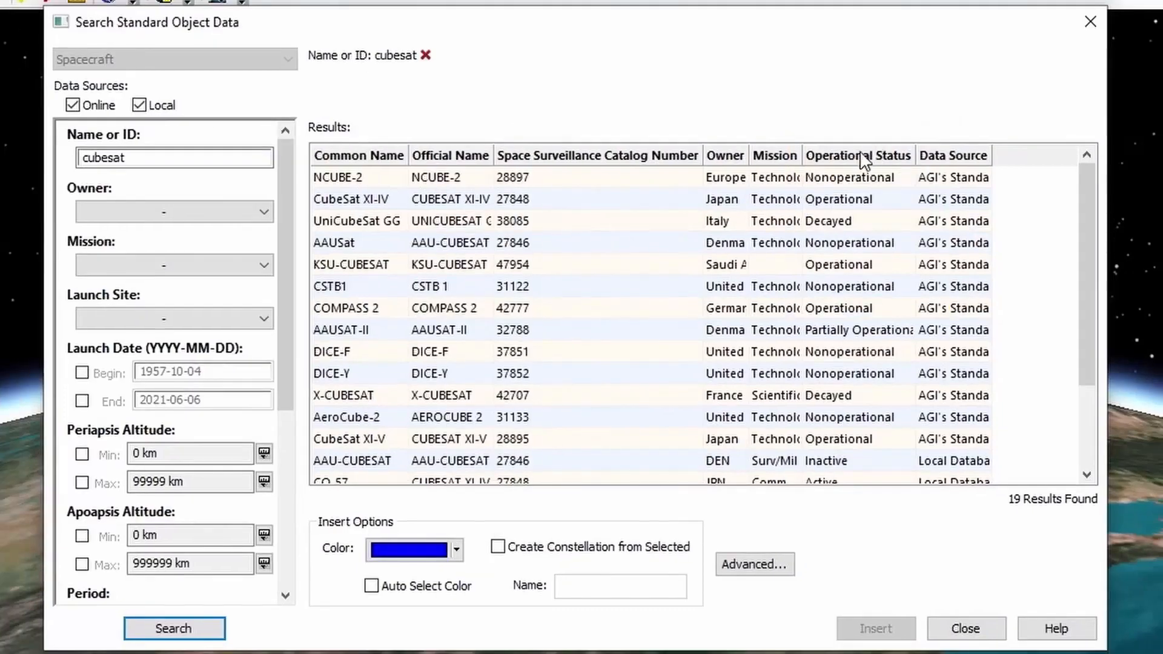
# Sort the 19 results operational-first and select CubeSat XI-IV through CubeSat XI-V
pyautogui.click(863, 157)
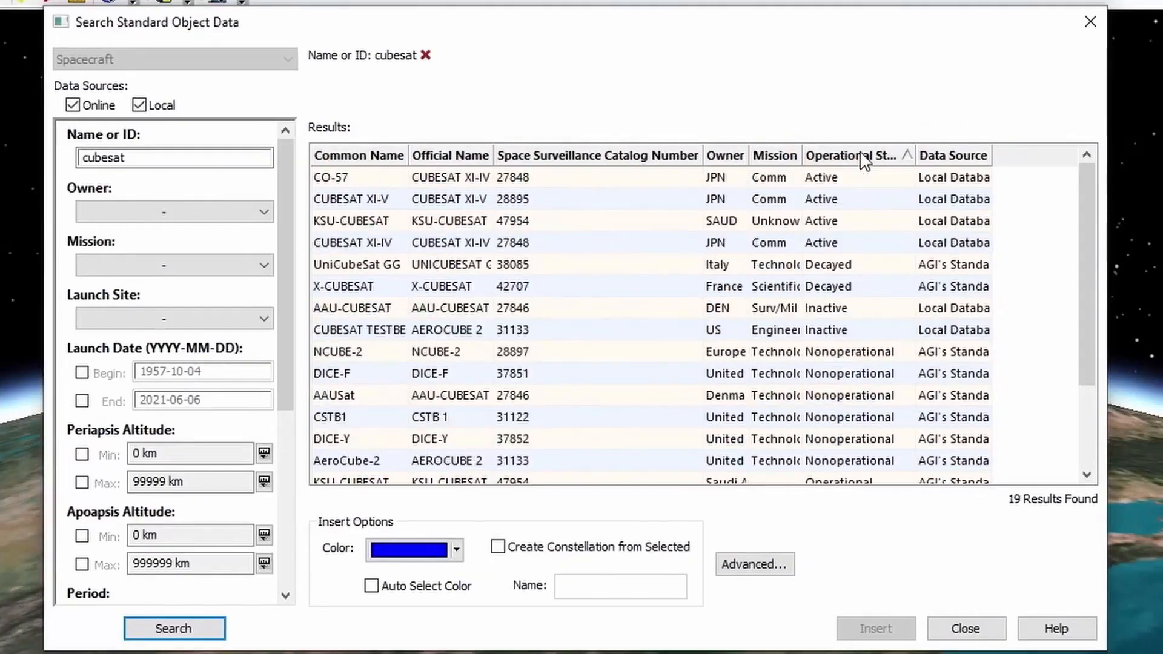
pyautogui.click(909, 160)
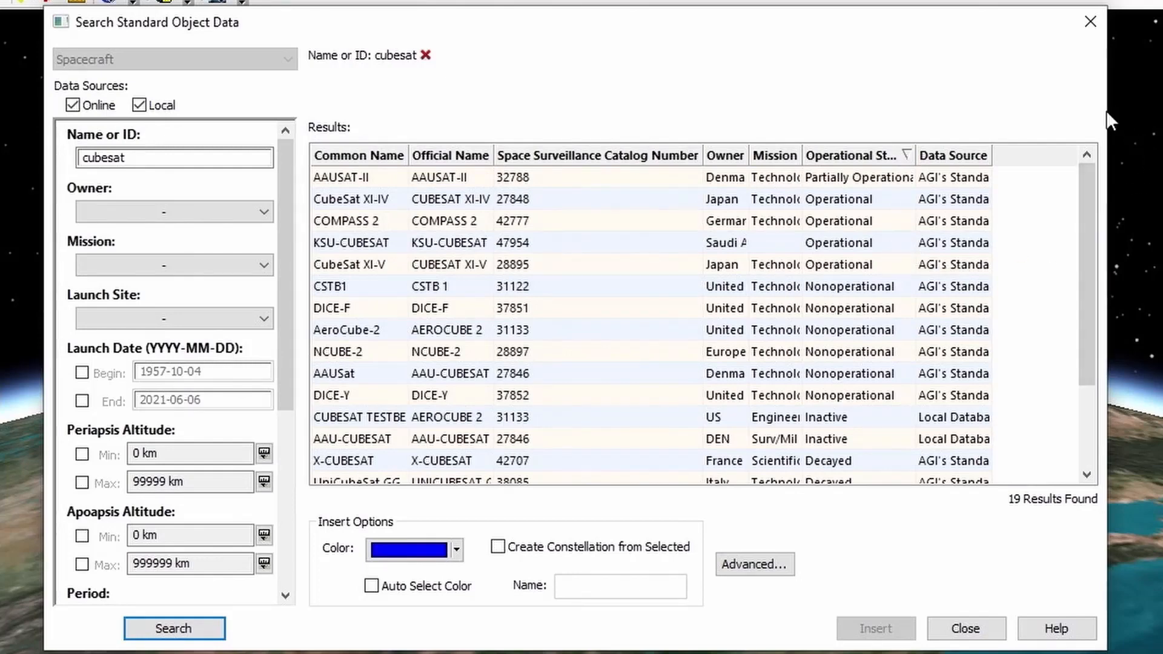
pyautogui.moveTo(1142, 122); pyautogui.dragTo(1162, 121)
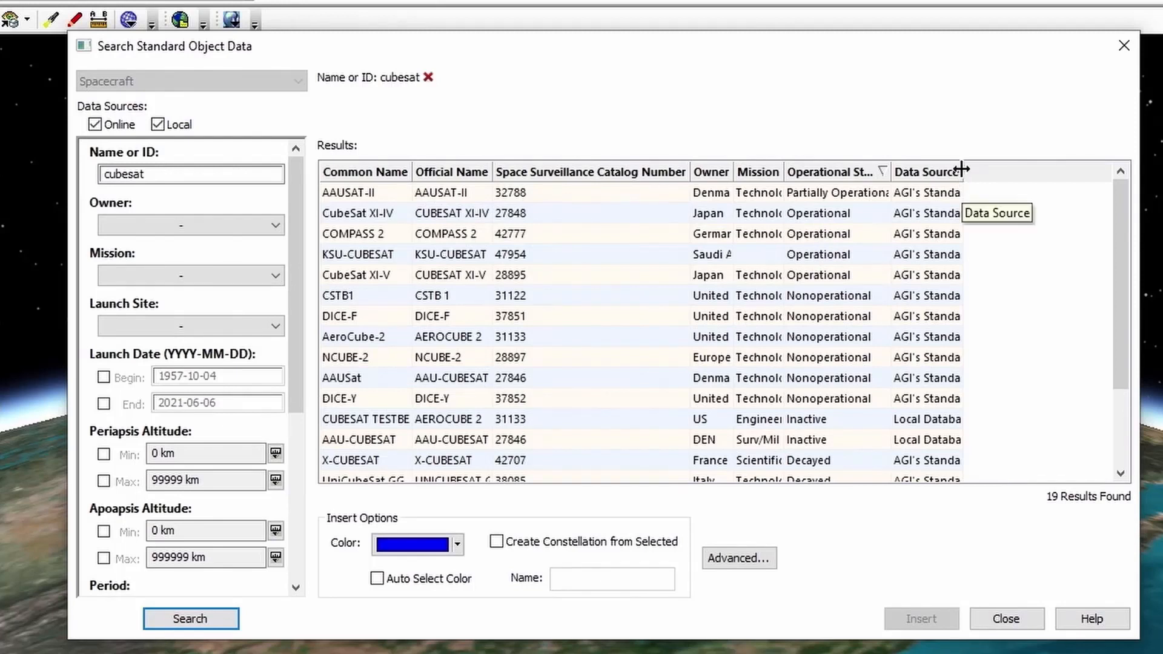
pyautogui.moveTo(965, 172); pyautogui.dragTo(1110, 174)
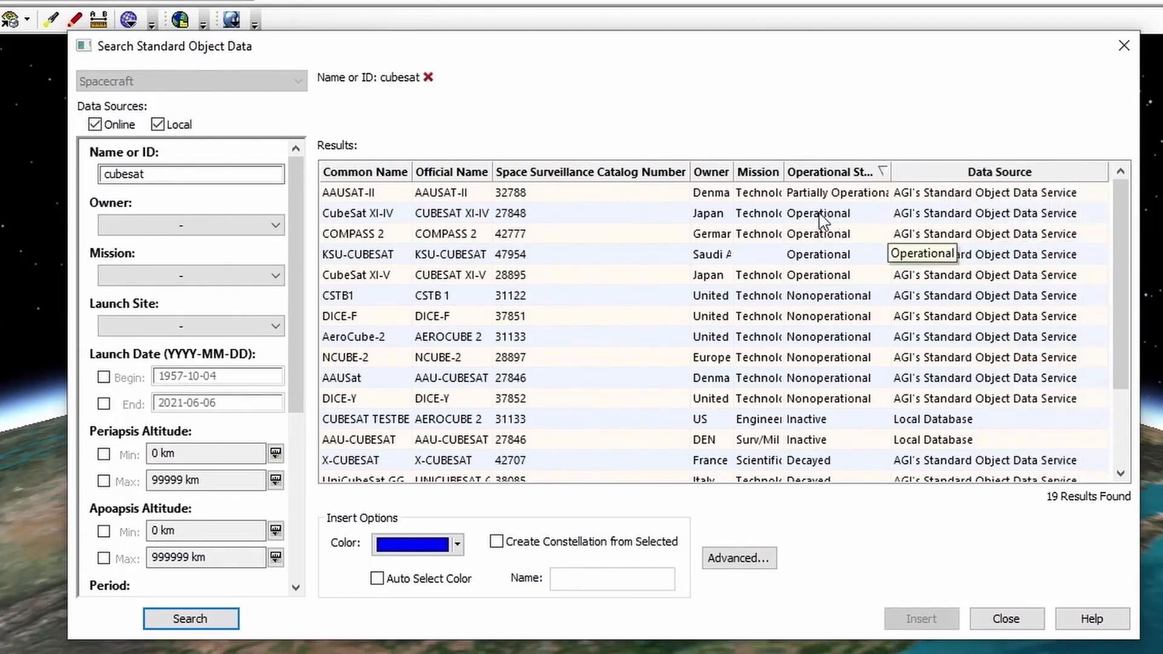
pyautogui.click(798, 215)
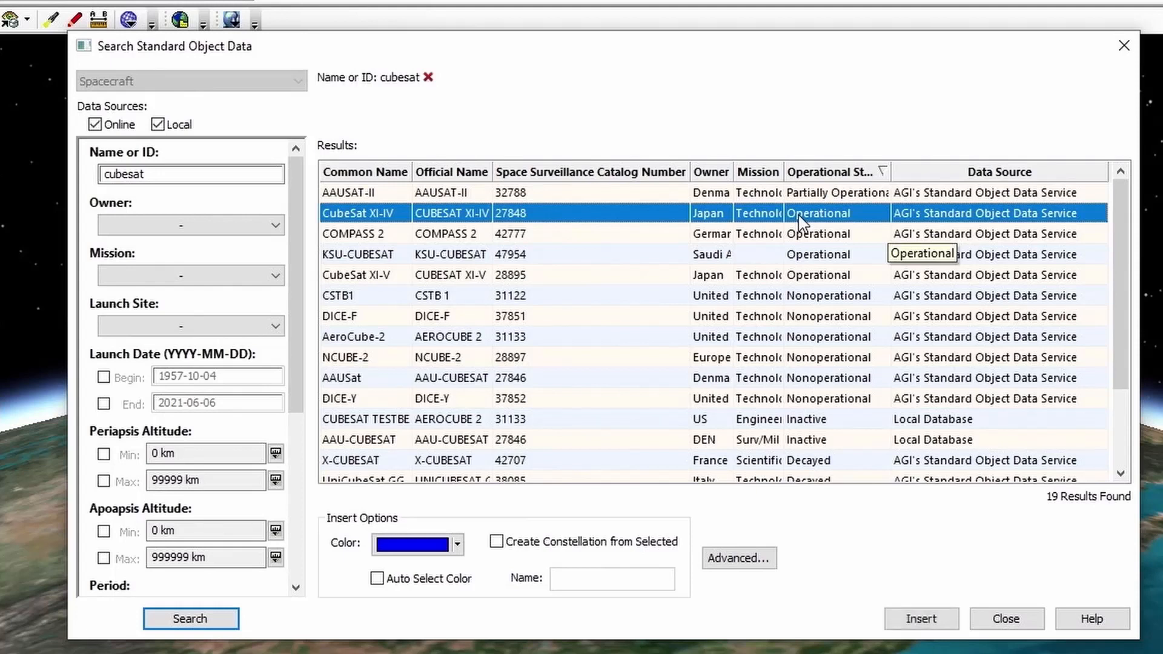
pyautogui.keyDown('shift'); pyautogui.click(812, 280); pyautogui.keyUp('shift')
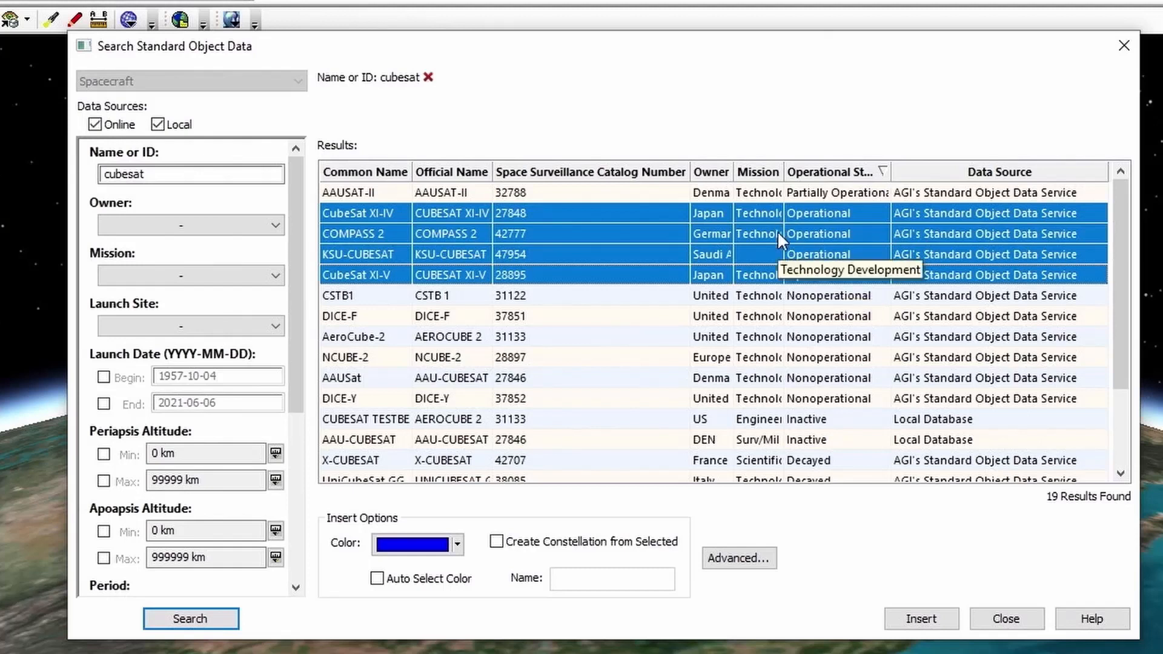
# Insert COMPASS 2, both CubeSat XI satellites and KSU-CUBESAT, then close both insertion windows
pyautogui.click(921, 624)
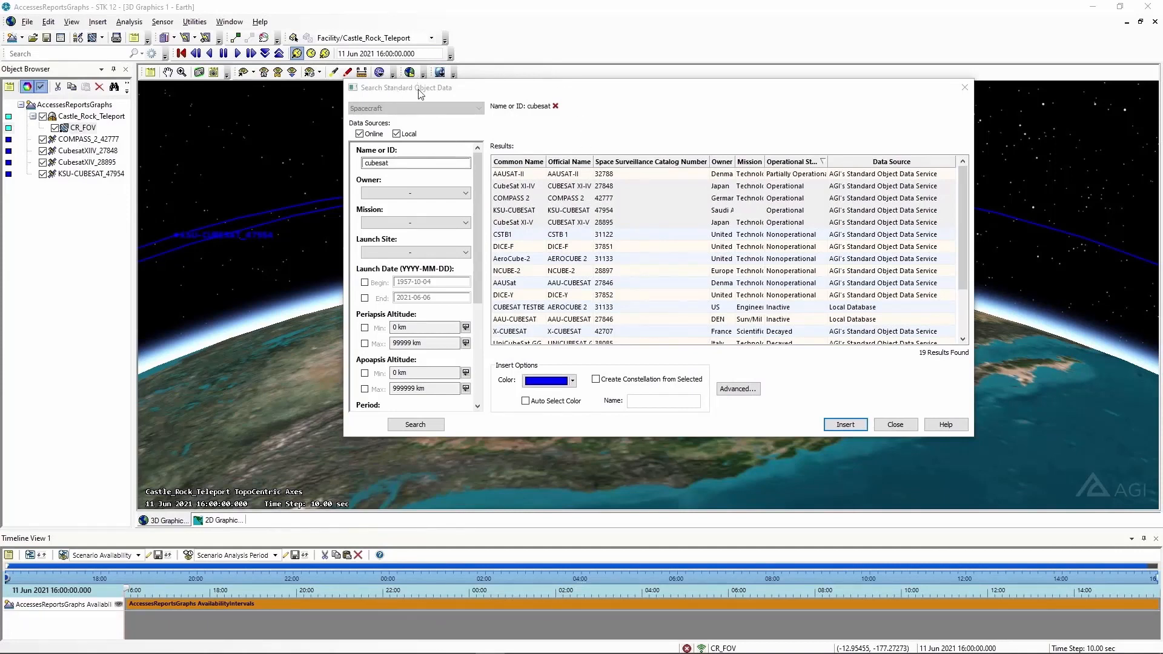
pyautogui.click(896, 424)
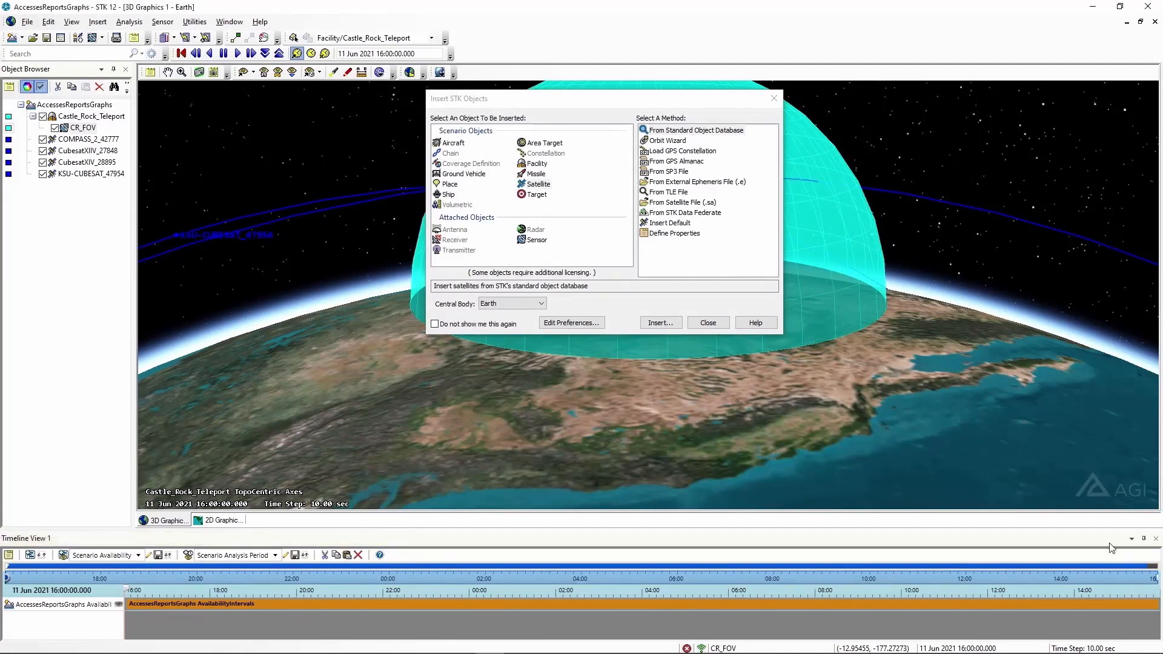
pyautogui.click(710, 324)
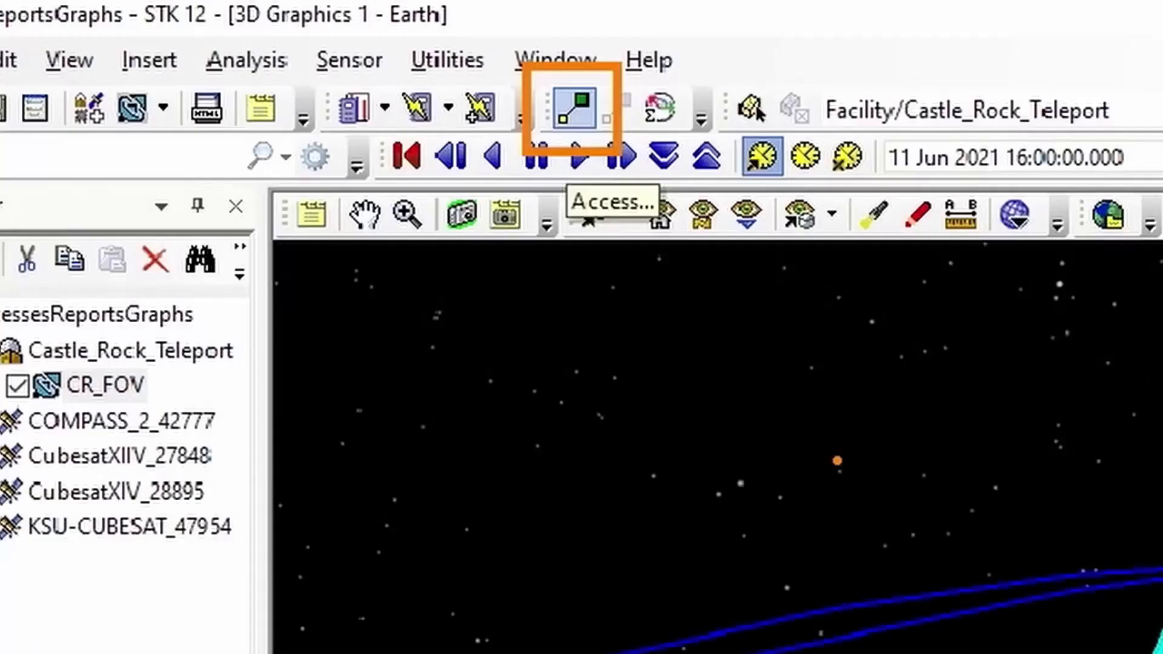
# Open the Access tool and set Castle_Rock_Teleport's CR_FOV sensor as the access source
pyautogui.click(573, 106)
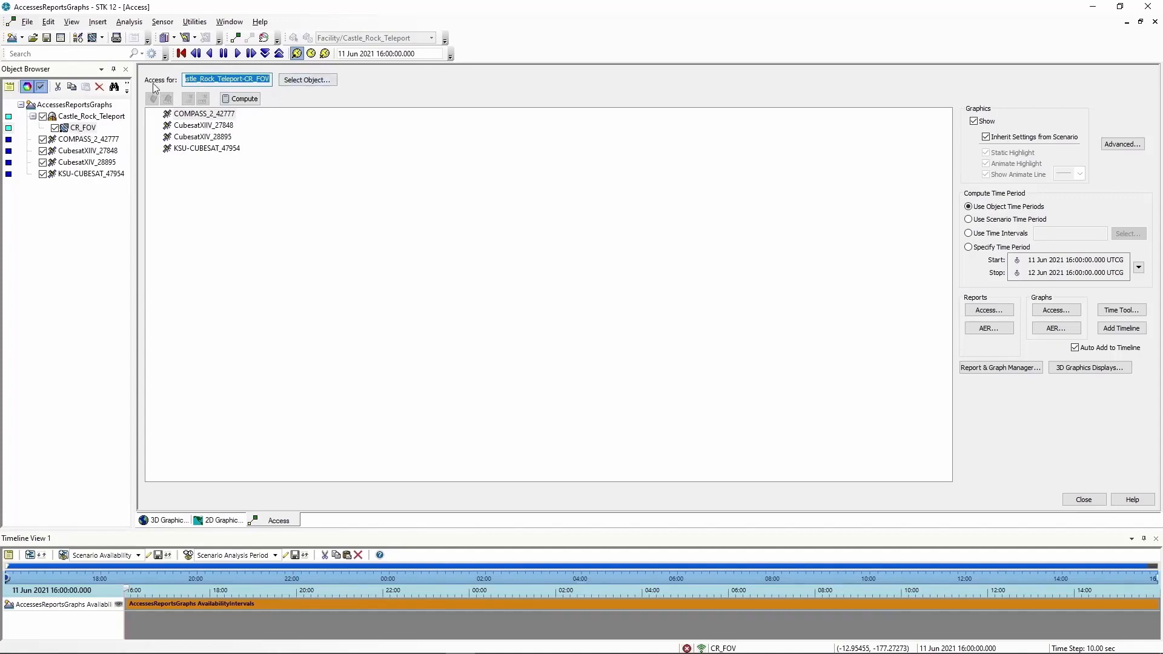
pyautogui.click(306, 80)
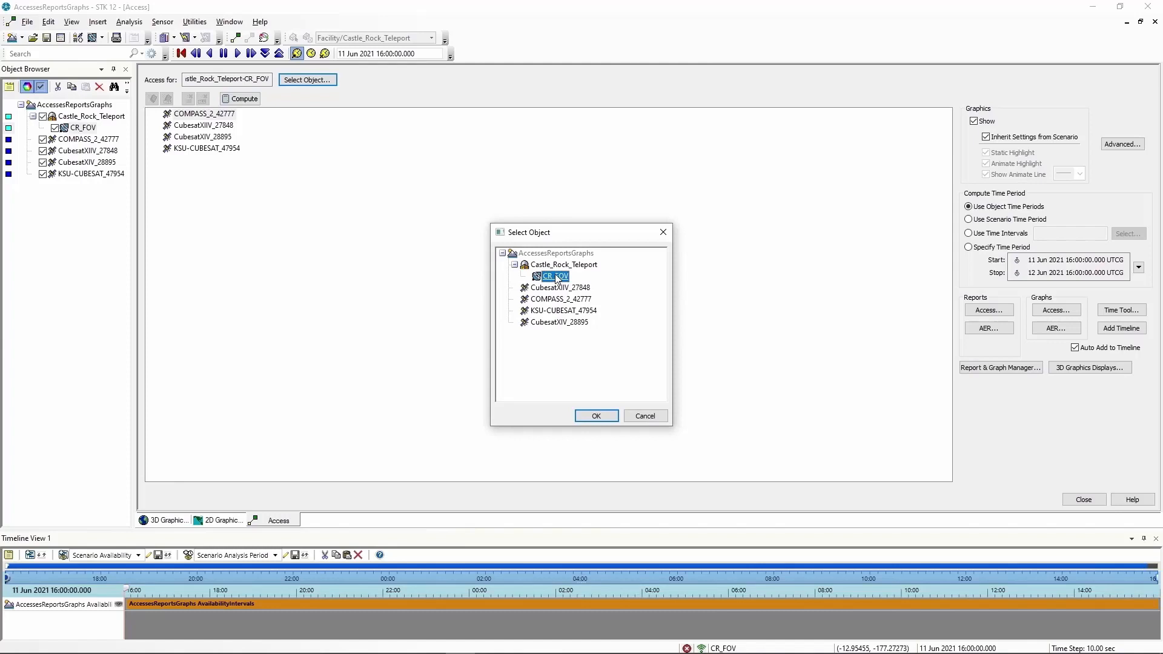
pyautogui.click(595, 415)
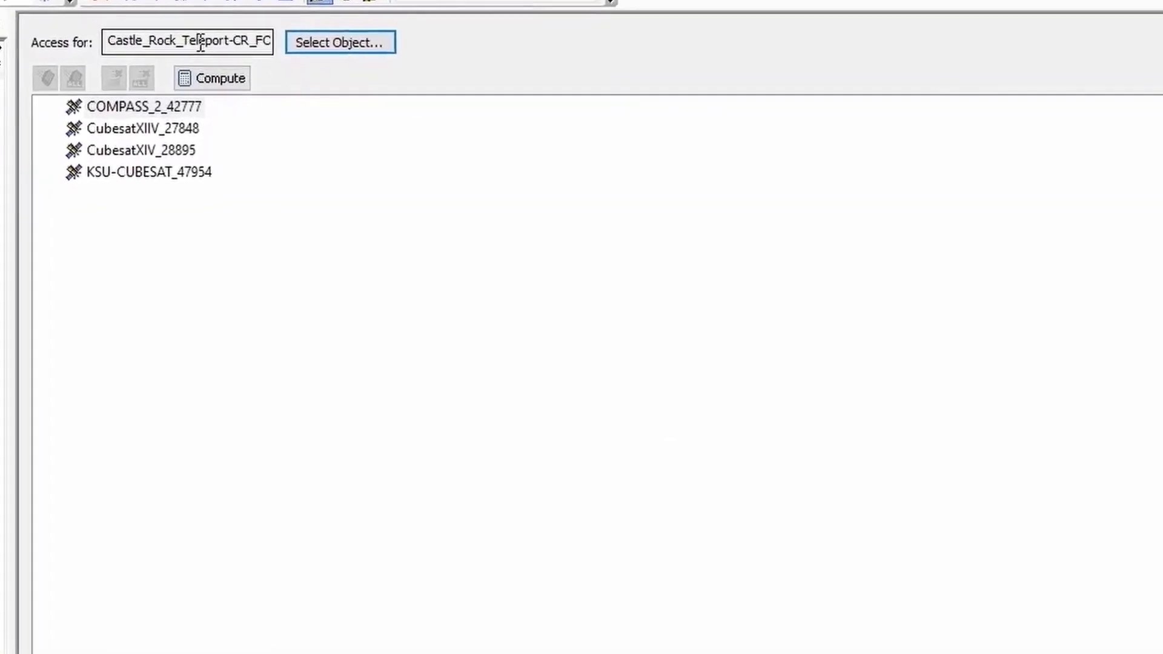
# Select all four satellites, COMPASS_2_42777 through KSU-CUBESAT_47954, and compute access from CR_FOV
pyautogui.click(125, 103)
pyautogui.click(132, 176)
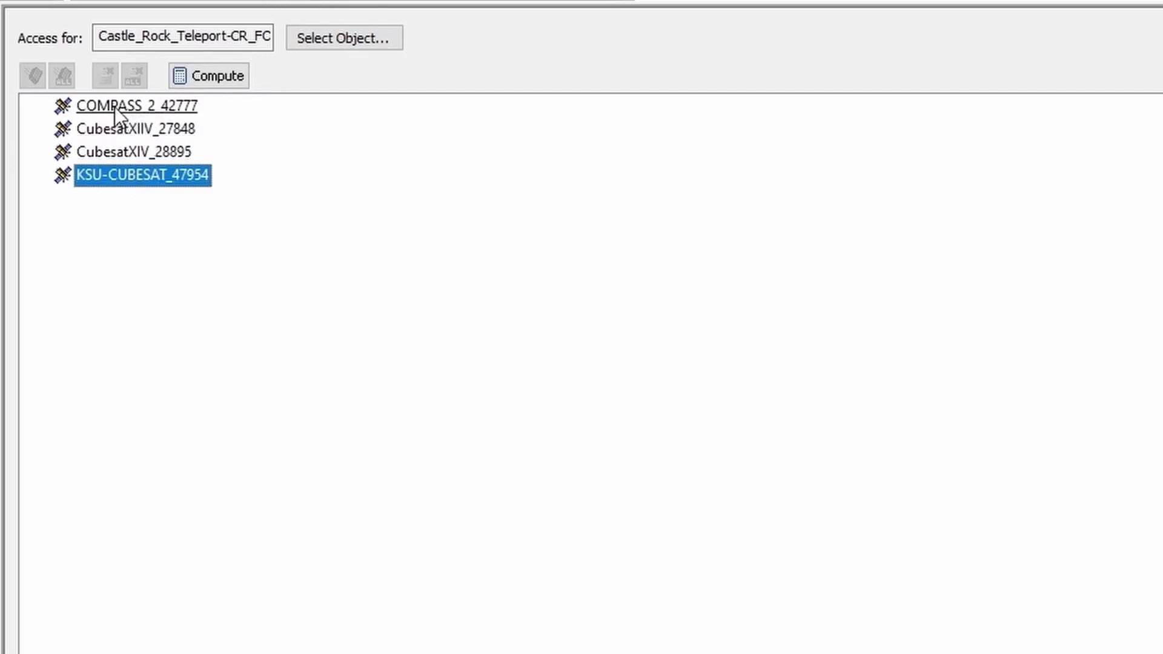
pyautogui.click(114, 107)
pyautogui.keyDown('shift'); pyautogui.click(129, 175); pyautogui.keyUp('shift')
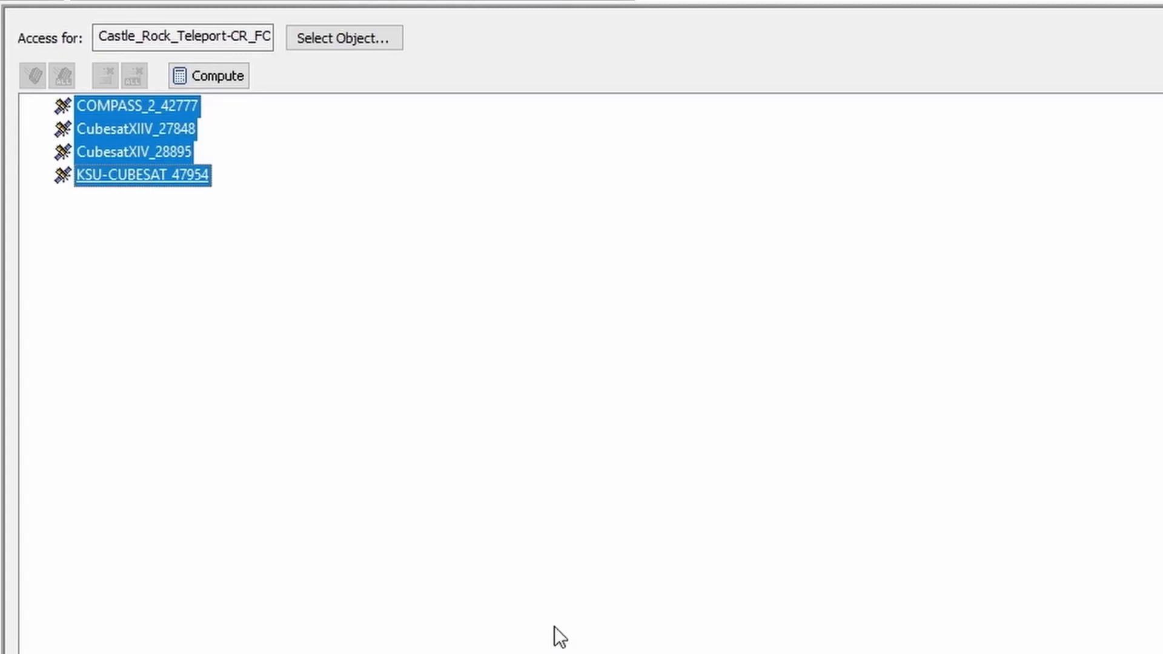
pyautogui.click(219, 78)
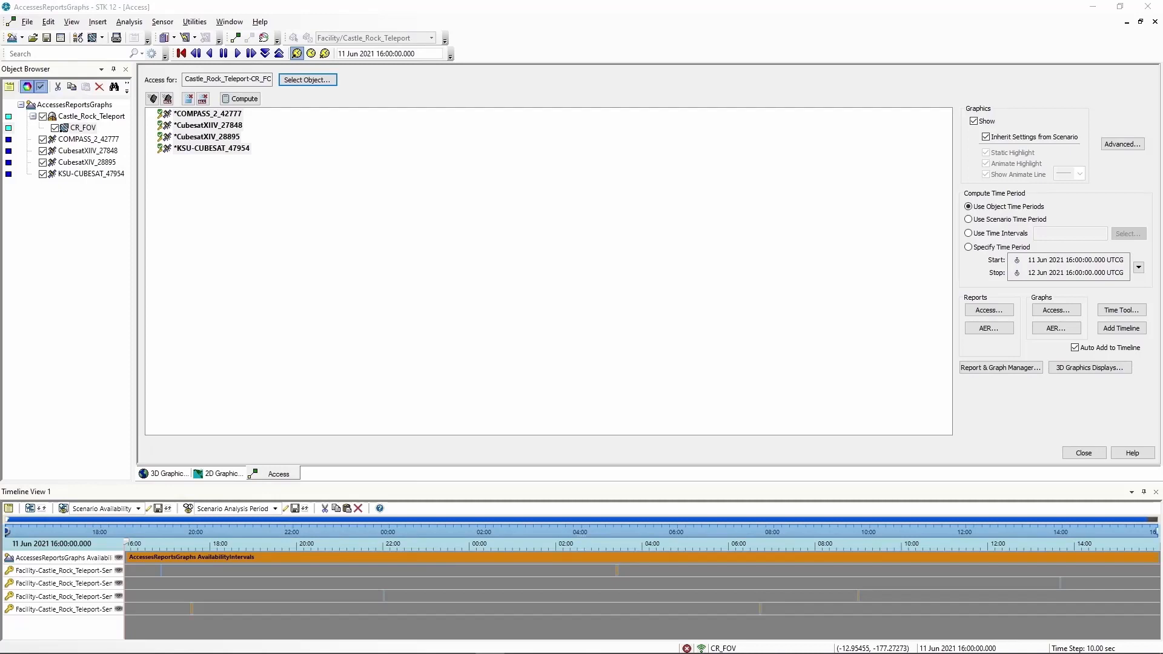
# Zoom the 2D map onto the western US access tracks near Castle_Rock_Teleport, then return to Access
pyautogui.click(1085, 492)
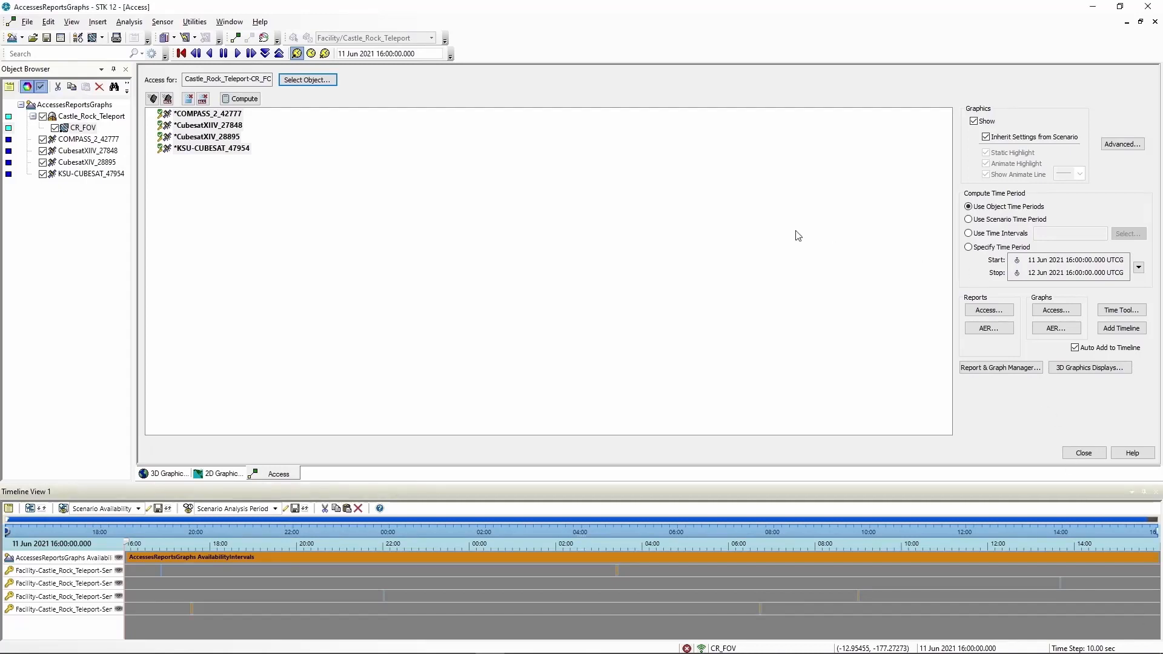
pyautogui.click(233, 476)
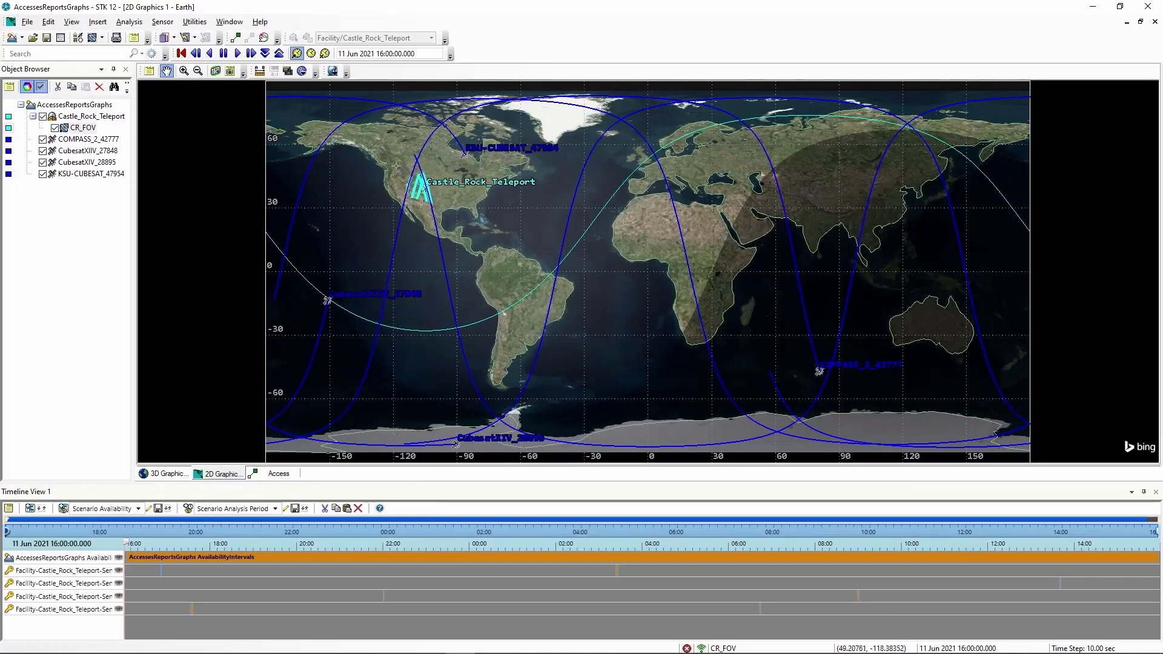
pyautogui.moveTo(397, 165); pyautogui.dragTo(434, 204)
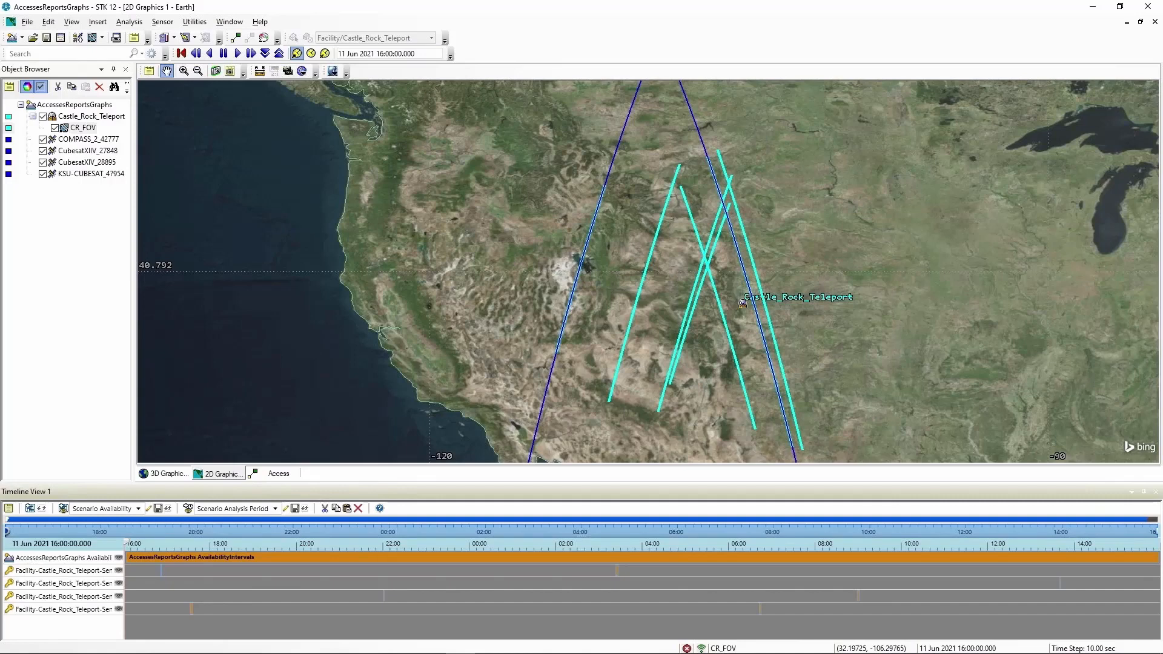
pyautogui.click(279, 474)
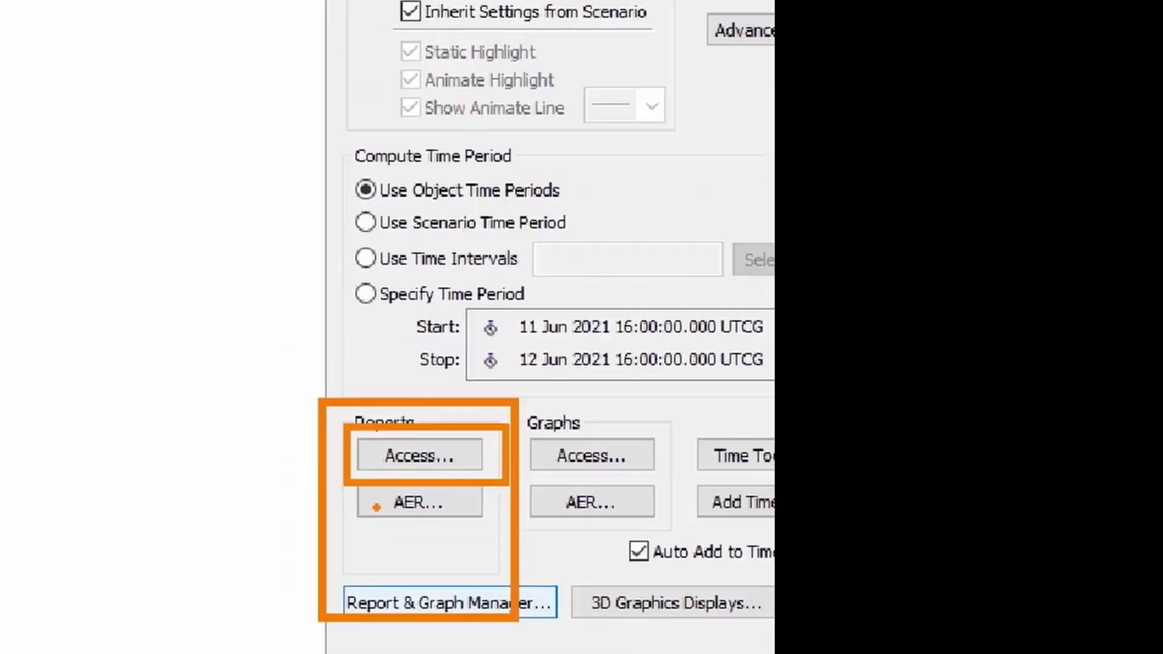
# Generate the Access summary report and review each cubesat's passes, totalling 1316.171 sec
pyautogui.click(434, 480)
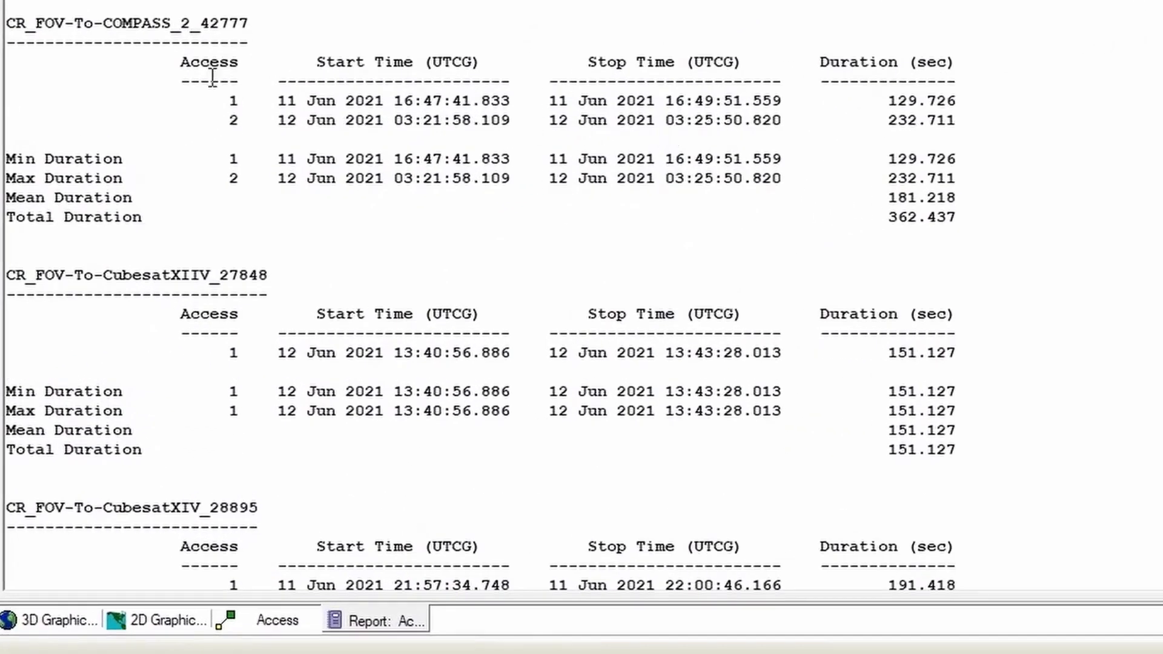
pyautogui.moveTo(248, 23); pyautogui.dragTo(7, 18)
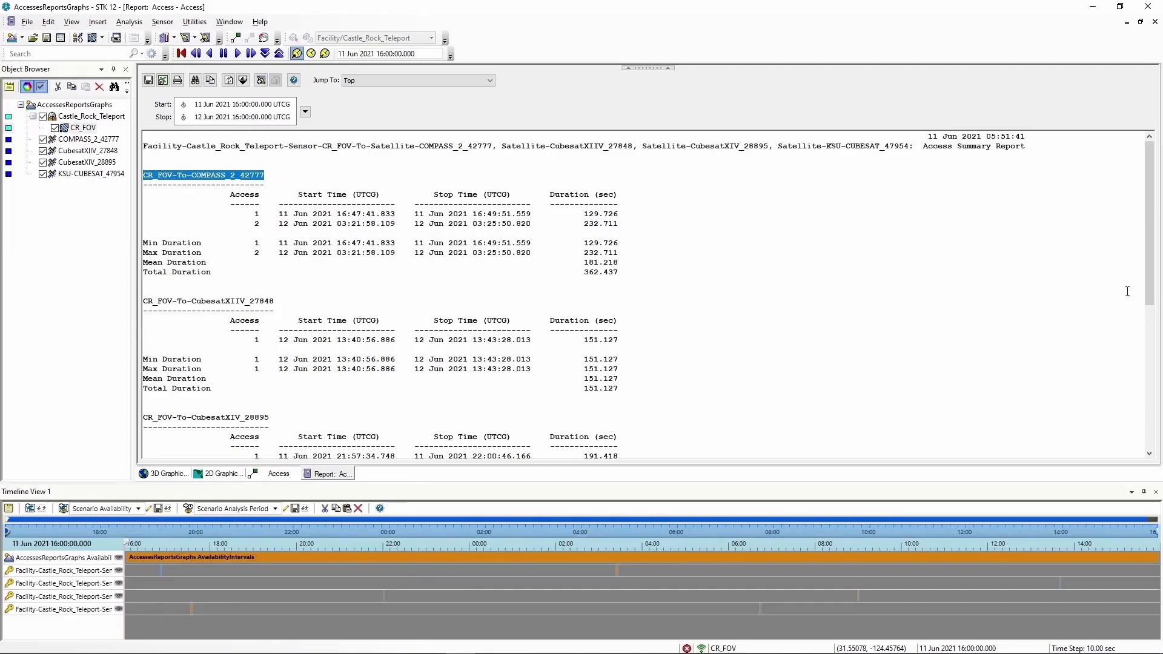
pyautogui.moveTo(1150, 291); pyautogui.dragTo(1114, 430)
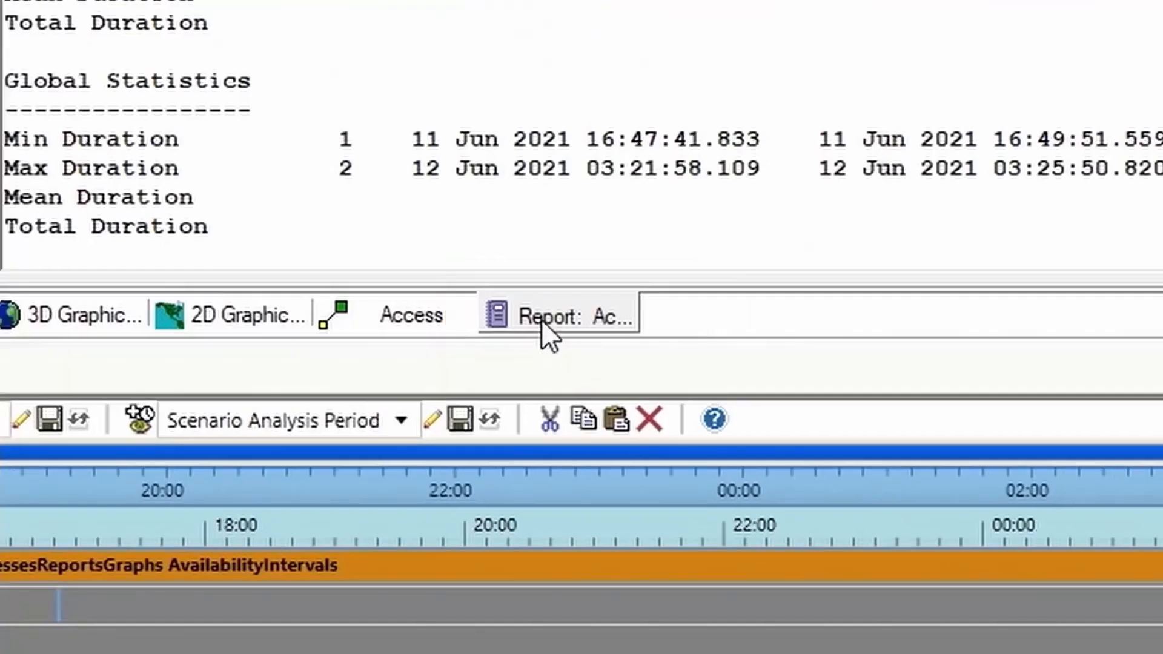
# Close the access summary report and generate the Access Times graph instead
pyautogui.rightClick(570, 306)
pyautogui.click(603, 337)
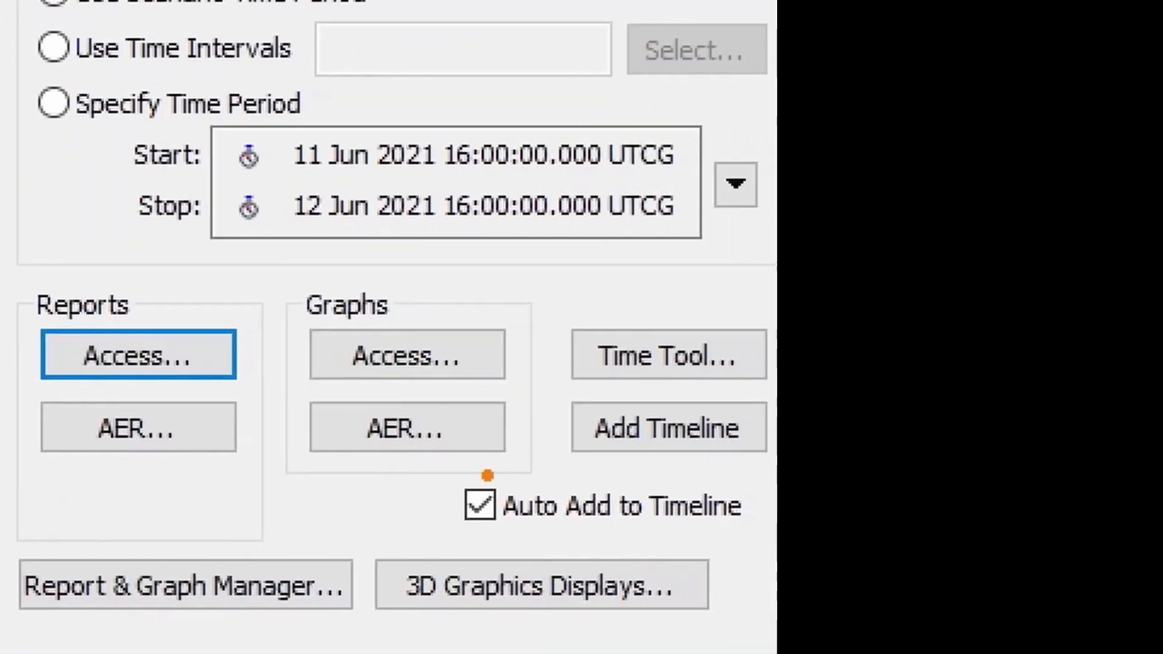
pyautogui.moveTo(263, 255)
pyautogui.keyDown('ctrl'); pyautogui.mouseDown()
pyautogui.moveTo(398, 444)
pyautogui.moveTo(639, 544)
pyautogui.mouseUp(); pyautogui.keyUp('ctrl')
pyautogui.moveTo(282, 306)
pyautogui.keyDown('ctrl'); pyautogui.mouseDown()
pyautogui.moveTo(348, 353)
pyautogui.moveTo(567, 404)
pyautogui.mouseUp(); pyautogui.keyUp('ctrl')
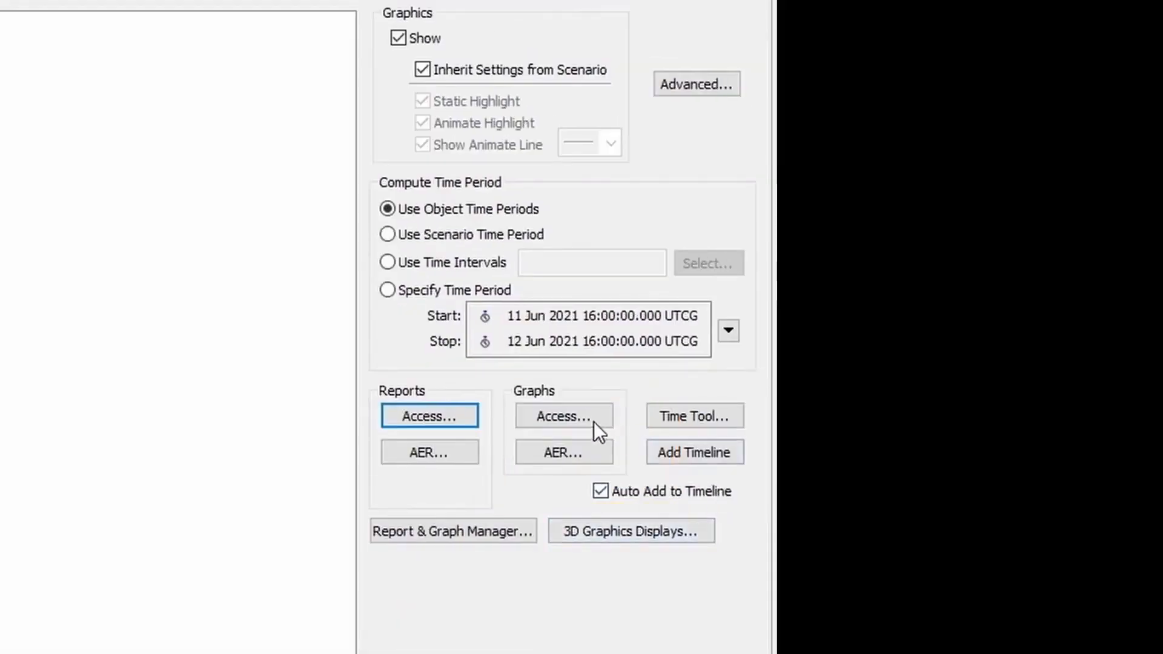
pyautogui.click(446, 363)
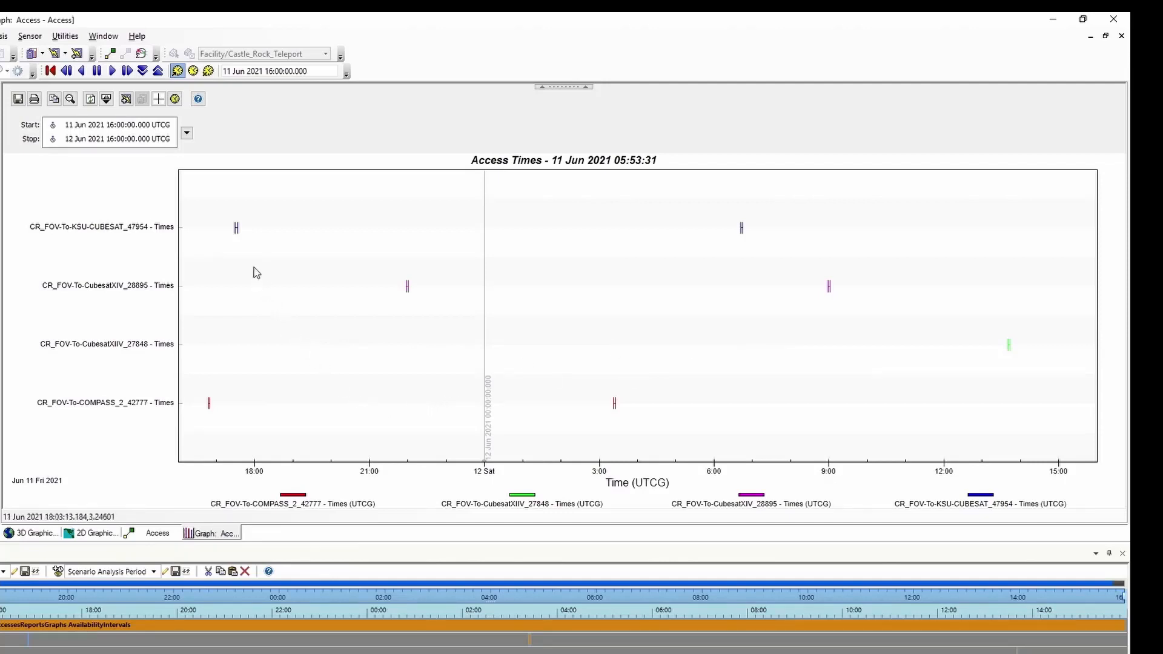
# Read KSU-CUBESAT_47954's first CR_FOV pass, about 17:29–17:33 UTC on 11 Jun 2021
pyautogui.moveTo(238, 231)
pyautogui.moveTo(225, 215); pyautogui.dragTo(244, 247)
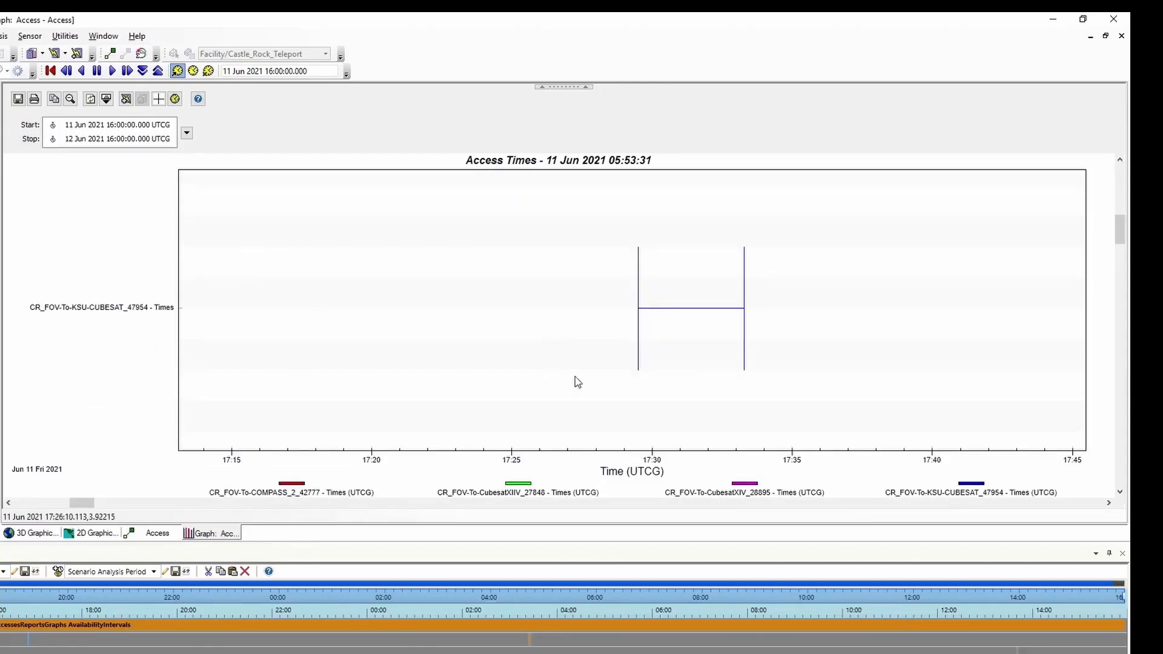
pyautogui.moveTo(639, 312)
pyautogui.moveTo(745, 314)
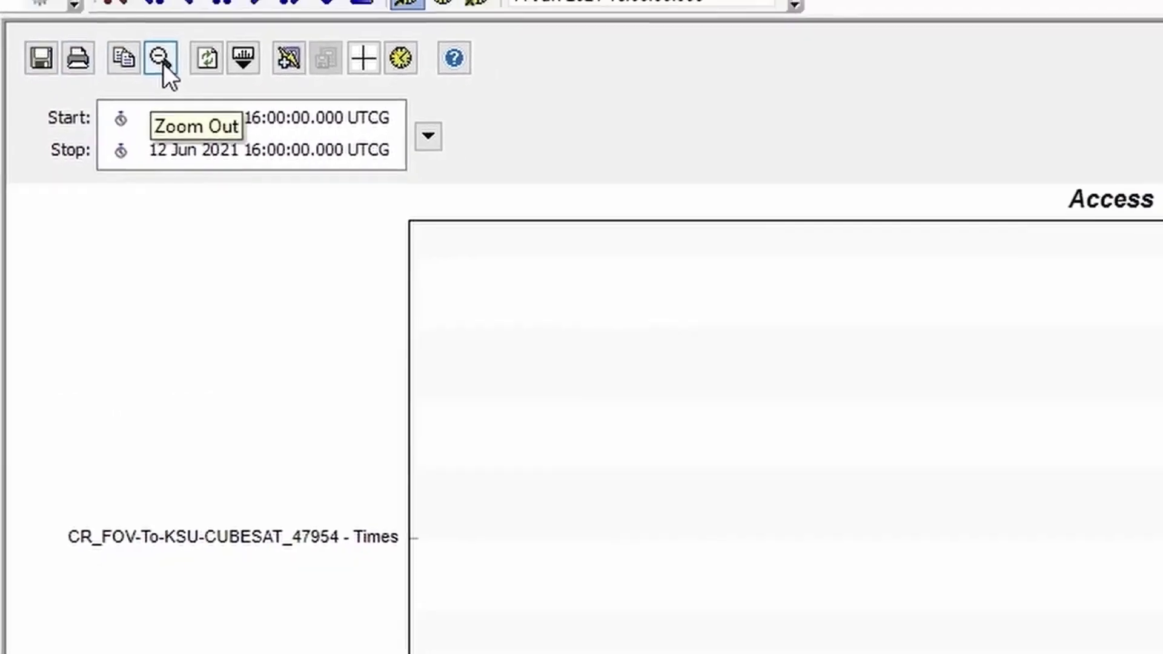
pyautogui.click(162, 63)
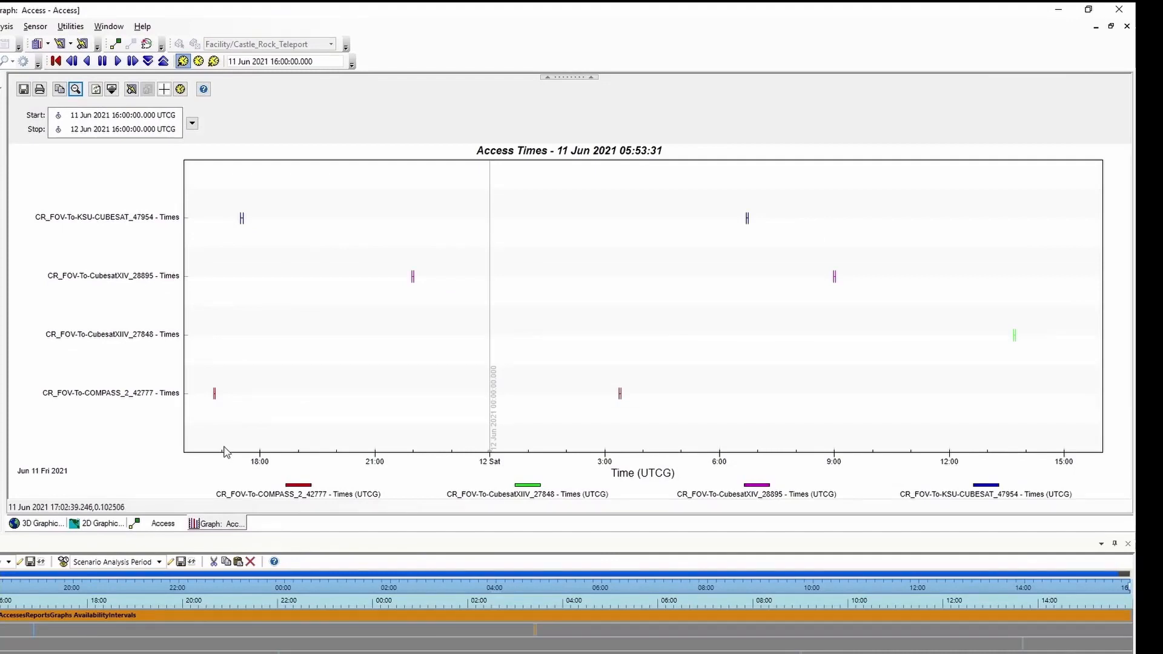
pyautogui.rightClick(215, 524)
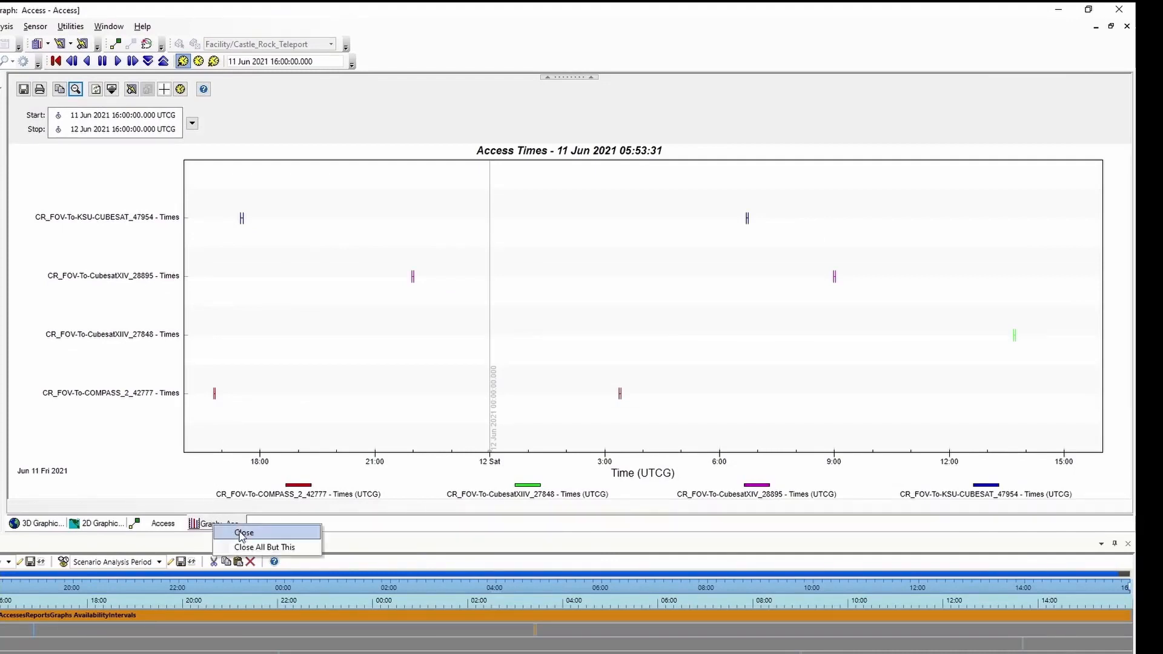
# Close the Access Times graph
pyautogui.click(242, 533)
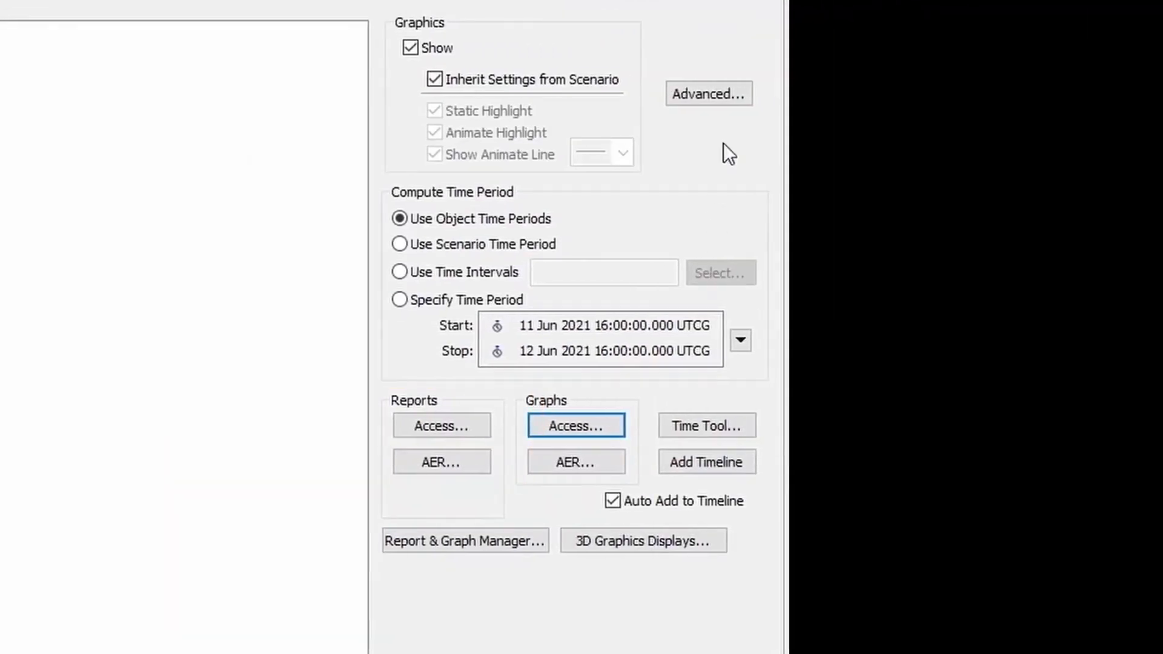
# Generate the AER report and inspect the first access time, azimuth and 999.982918 range
pyautogui.click(446, 465)
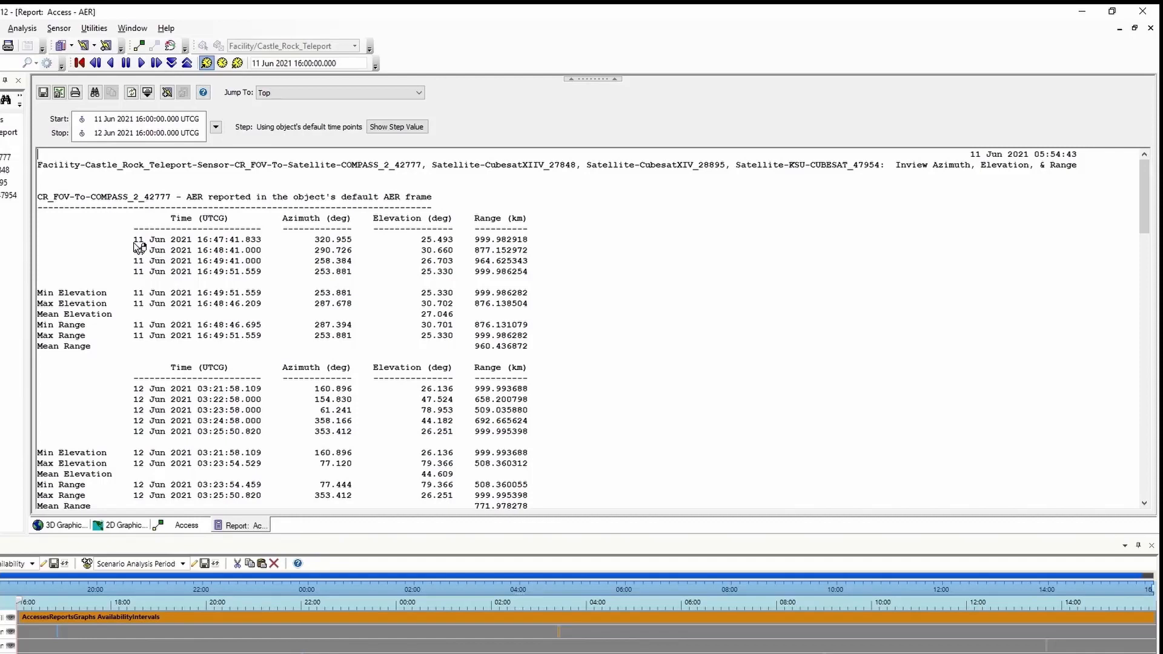
pyautogui.moveTo(134, 241); pyautogui.dragTo(354, 241)
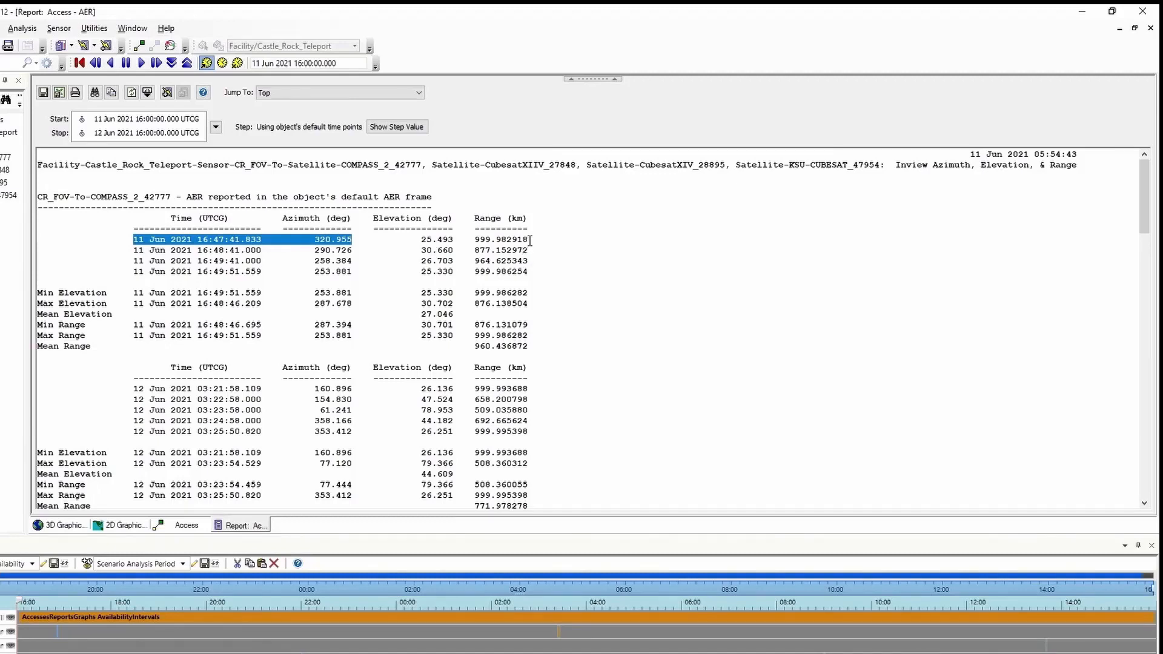
pyautogui.moveTo(528, 239); pyautogui.dragTo(471, 238)
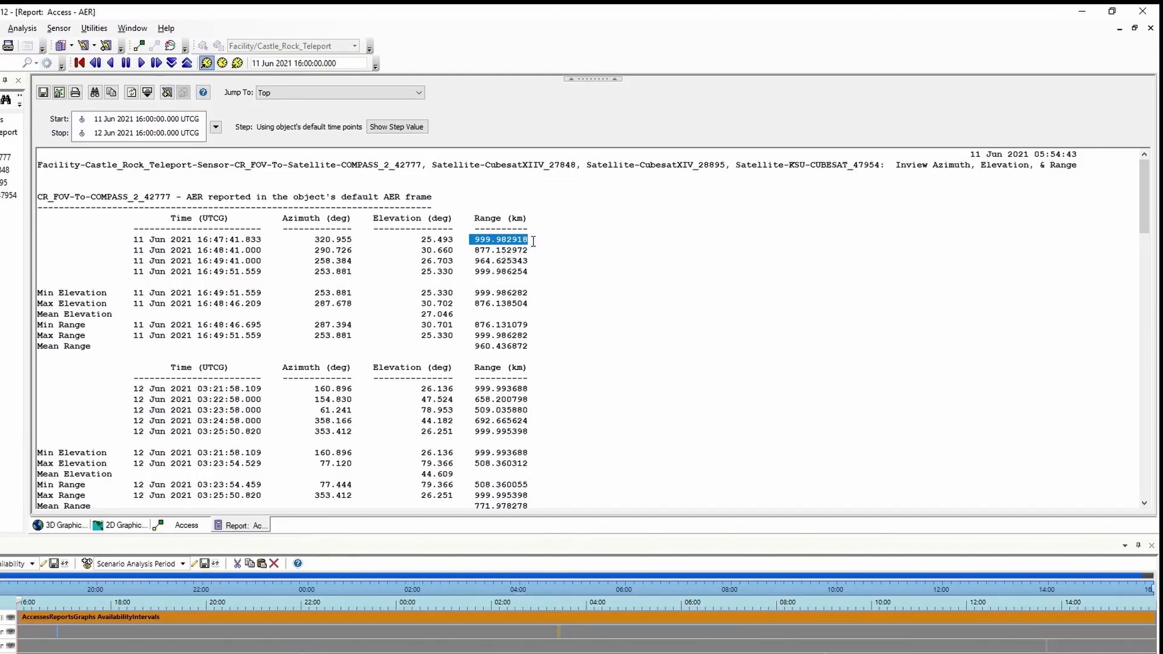
pyautogui.moveTo(528, 239); pyautogui.dragTo(475, 239)
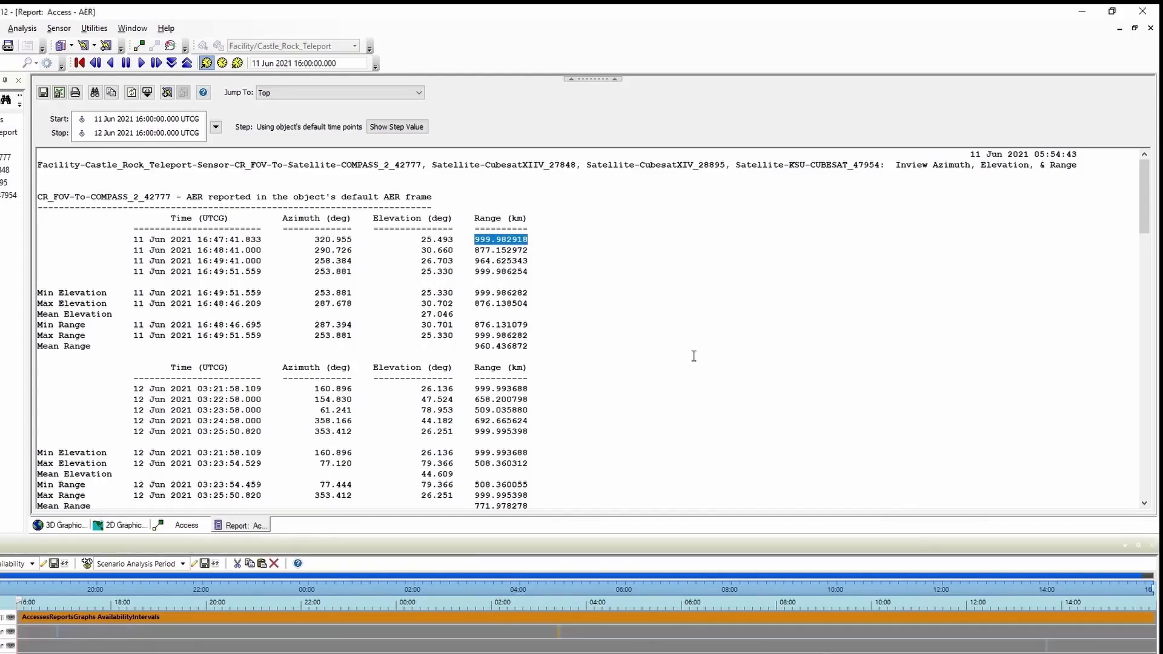
pyautogui.rightClick(261, 530)
# Close the AER report and select COMPASS_2_42777 as the access target
pyautogui.click(286, 536)
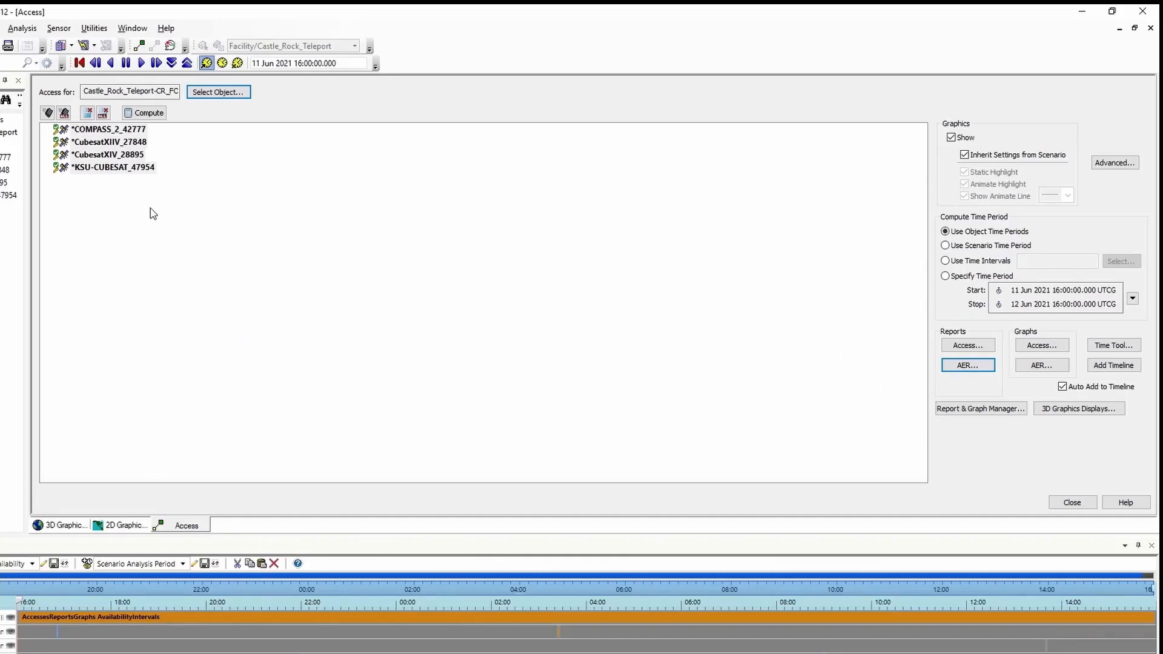
pyautogui.click(106, 131)
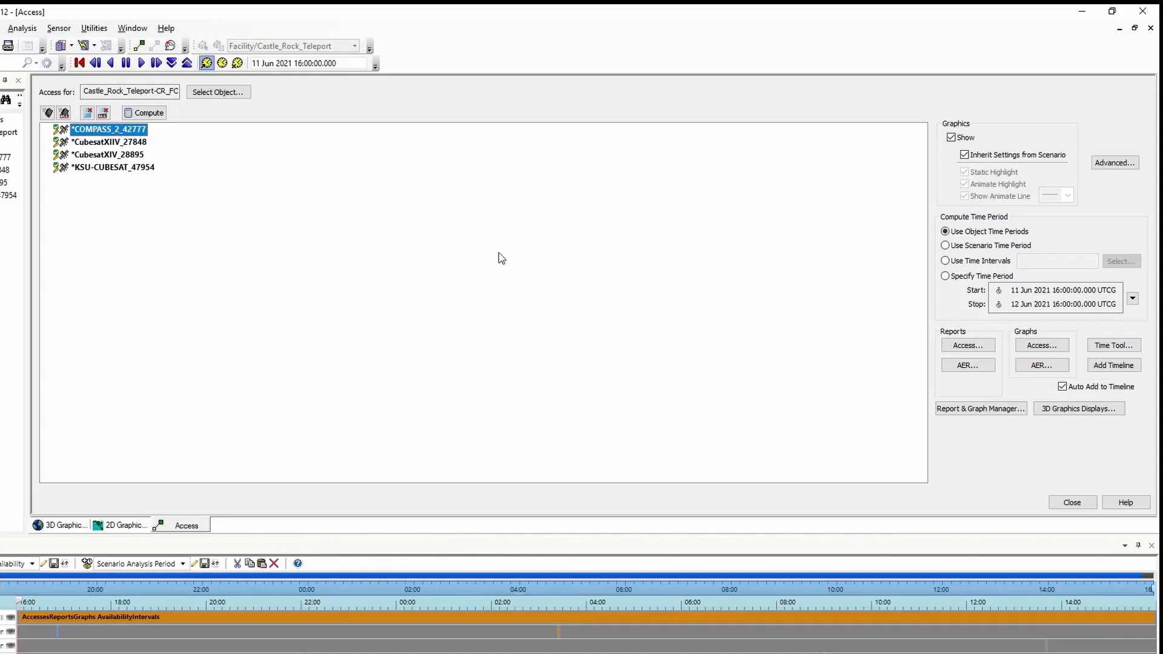
# Generate the Access summary report for CR_FOV to COMPASS_2_42777
pyautogui.click(969, 346)
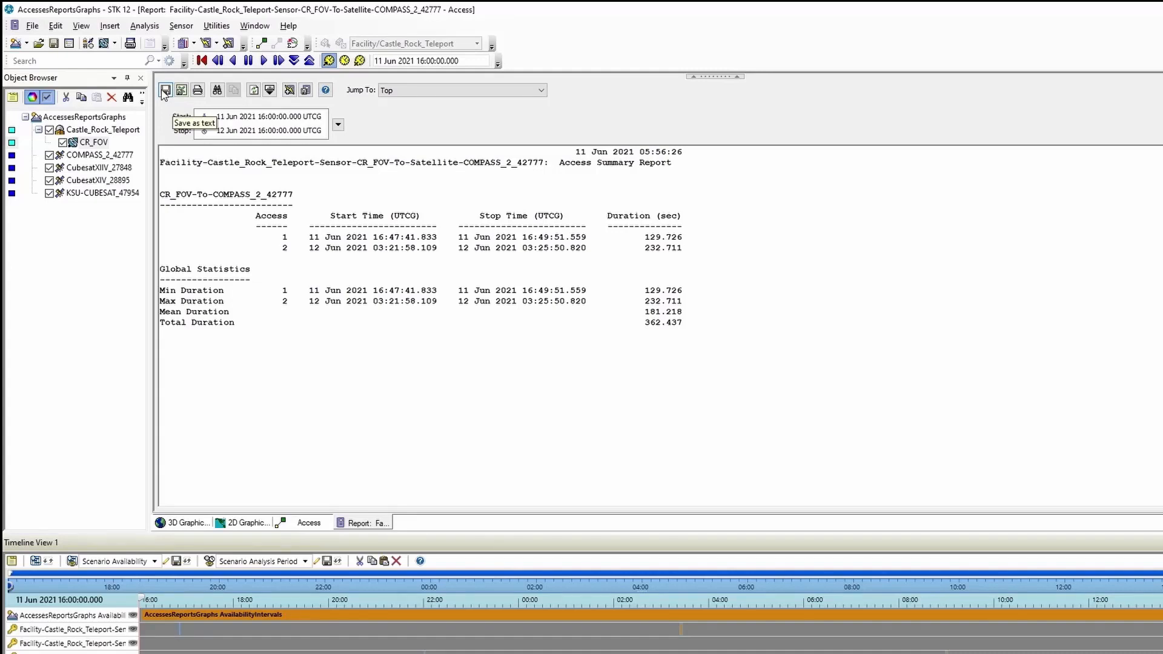
pyautogui.click(164, 91)
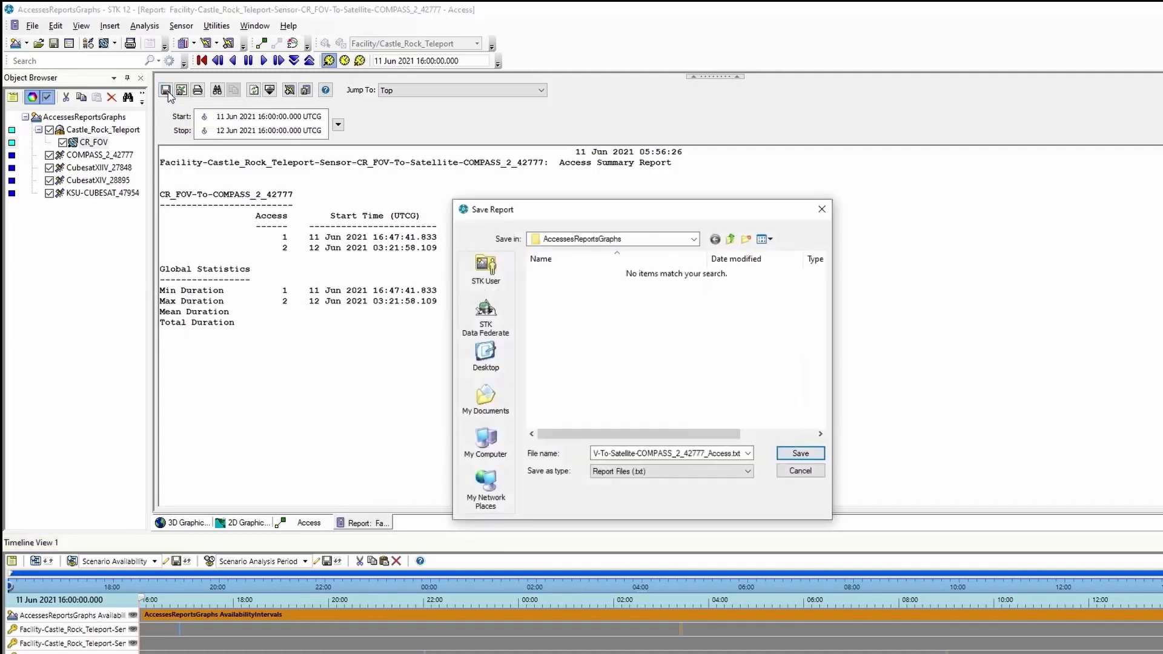
pyautogui.moveTo(513, 212); pyautogui.dragTo(458, 90)
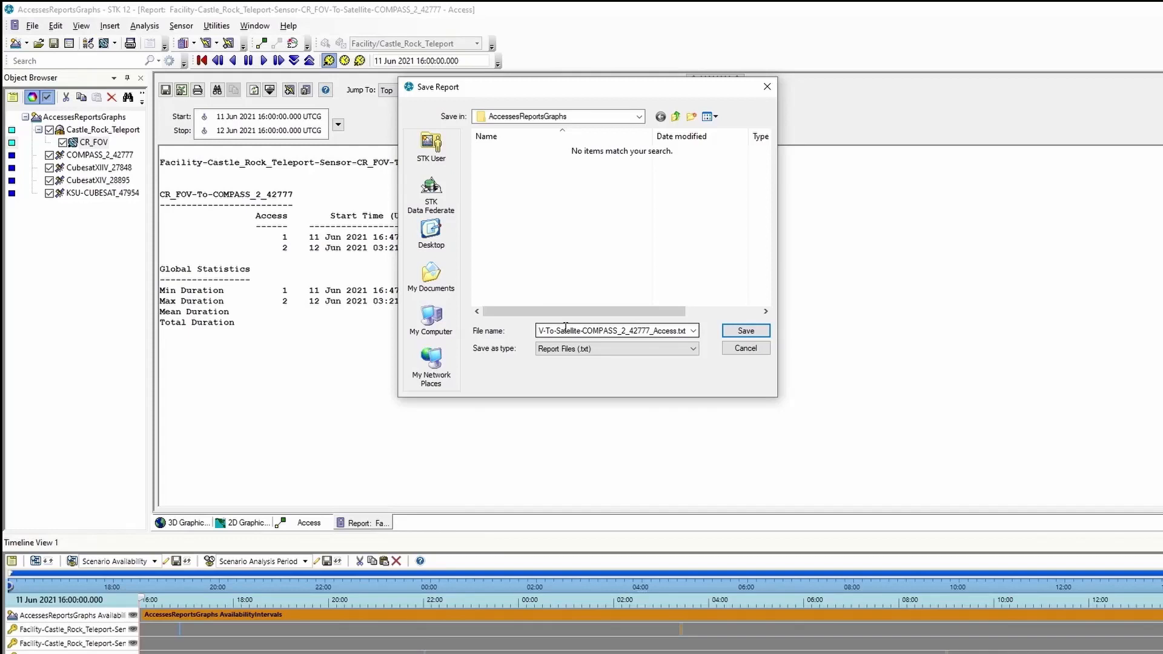
pyautogui.click(747, 331)
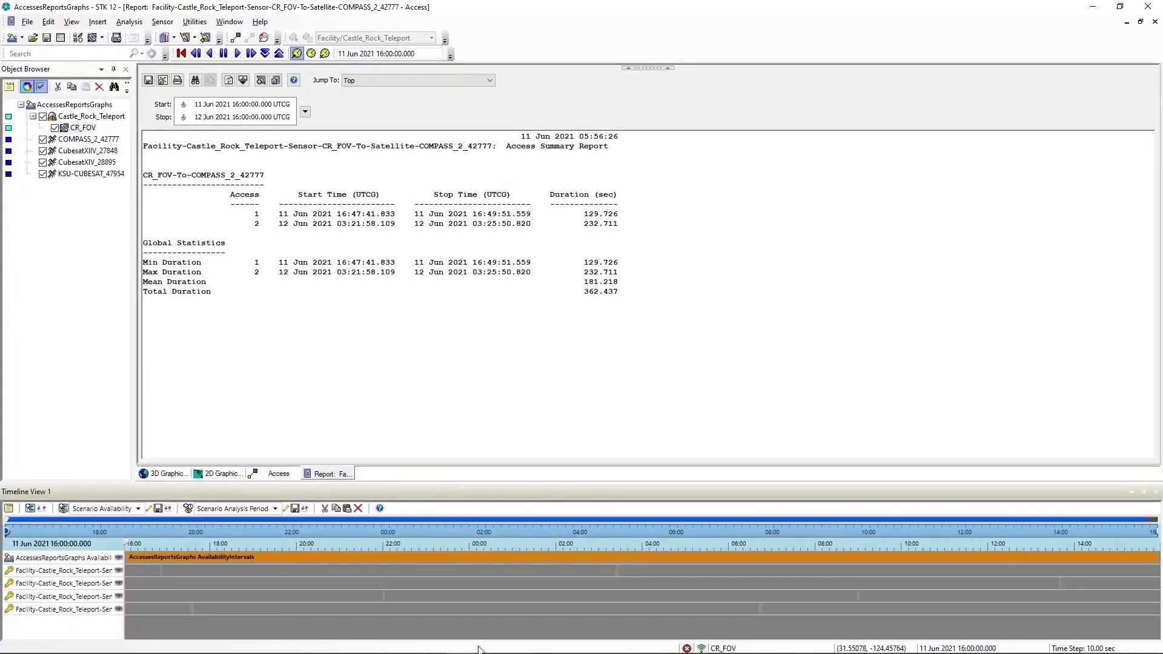
pyautogui.moveTo(482, 651)
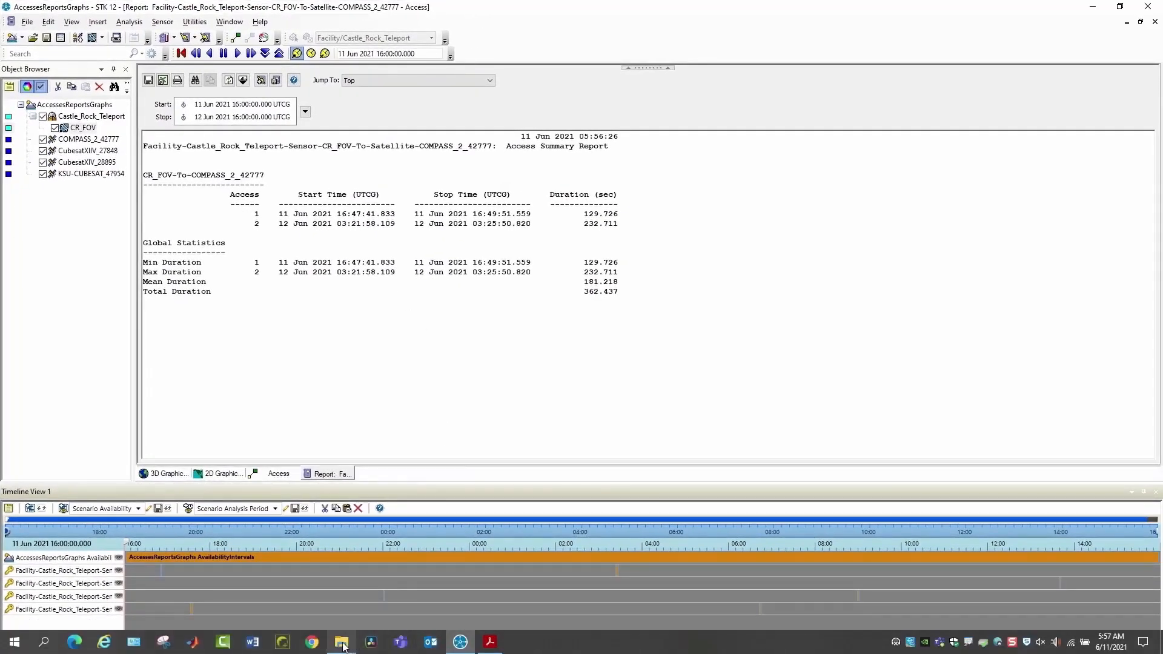
pyautogui.moveTo(344, 648)
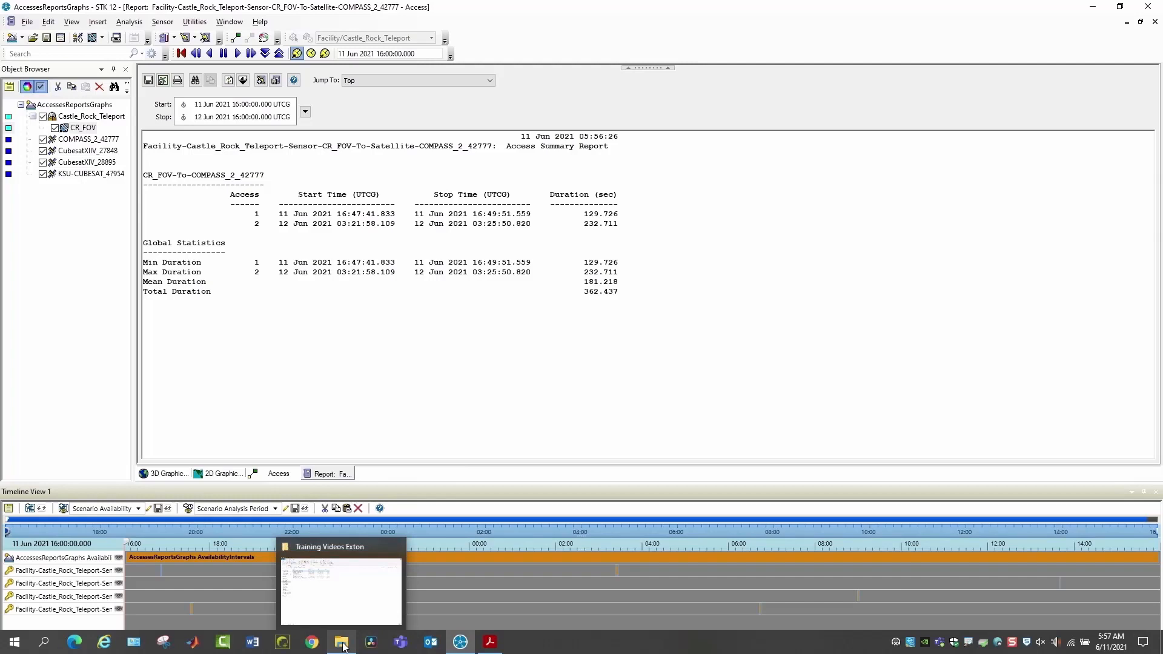
pyautogui.click(343, 646)
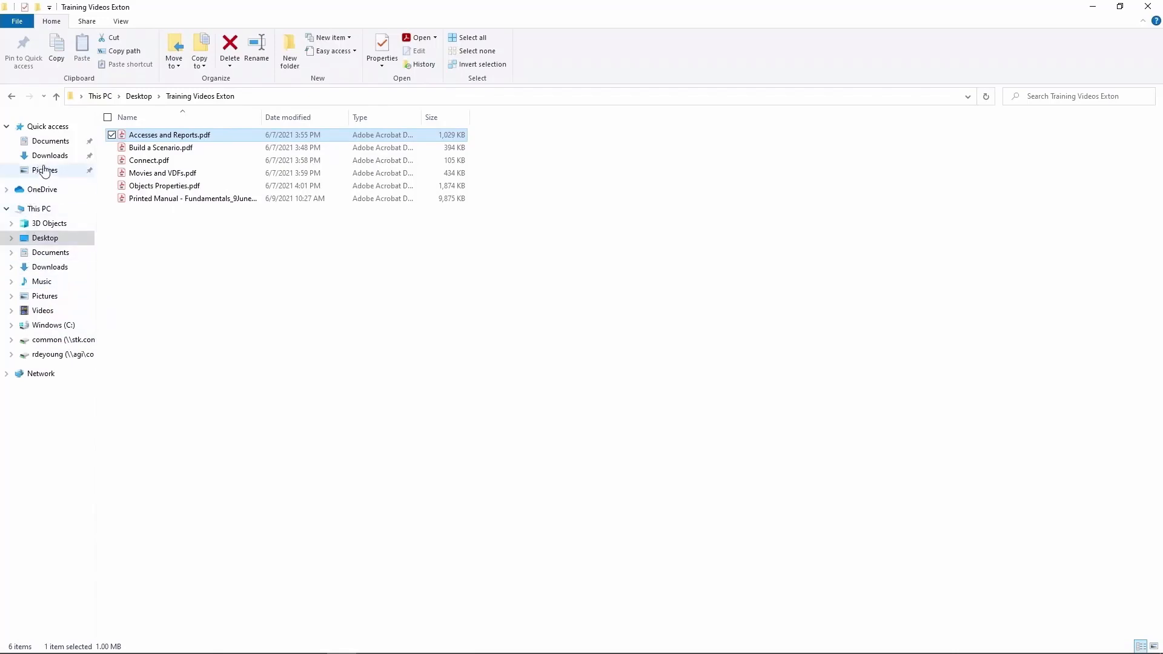
pyautogui.click(50, 143)
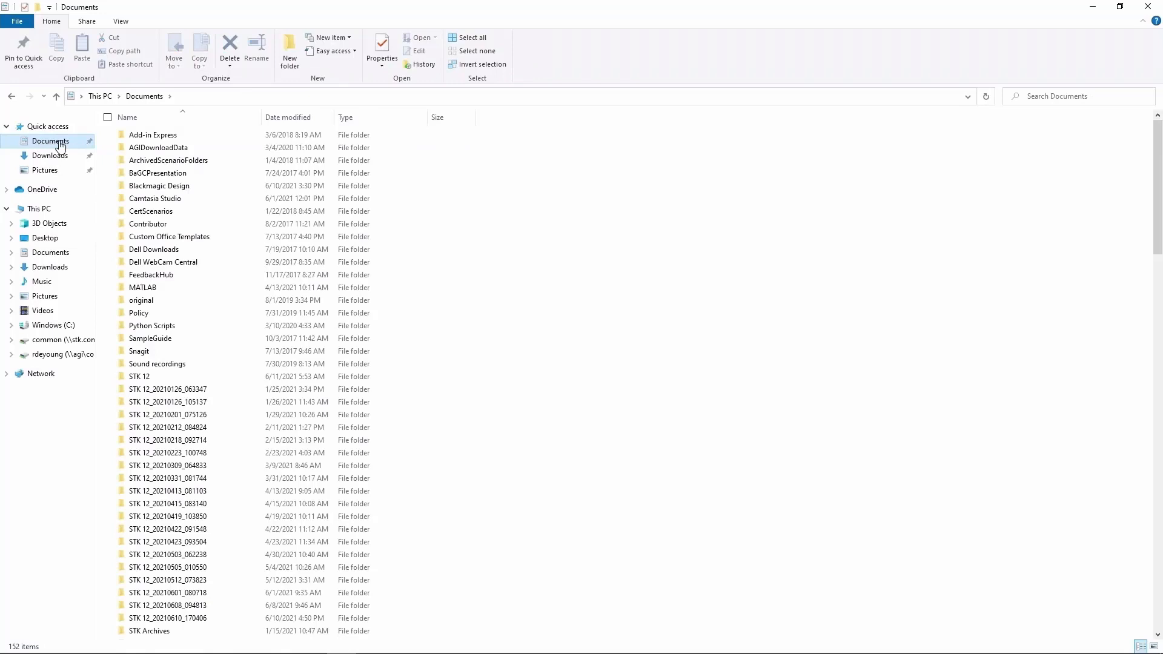
pyautogui.doubleClick(146, 377)
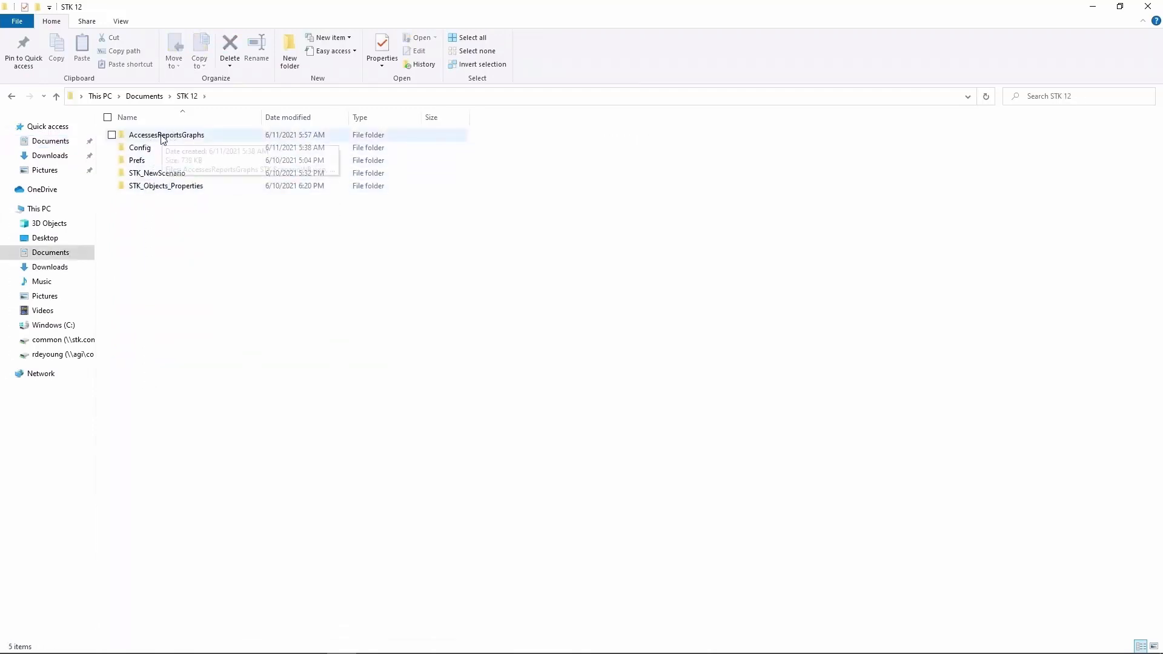
pyautogui.doubleClick(182, 136)
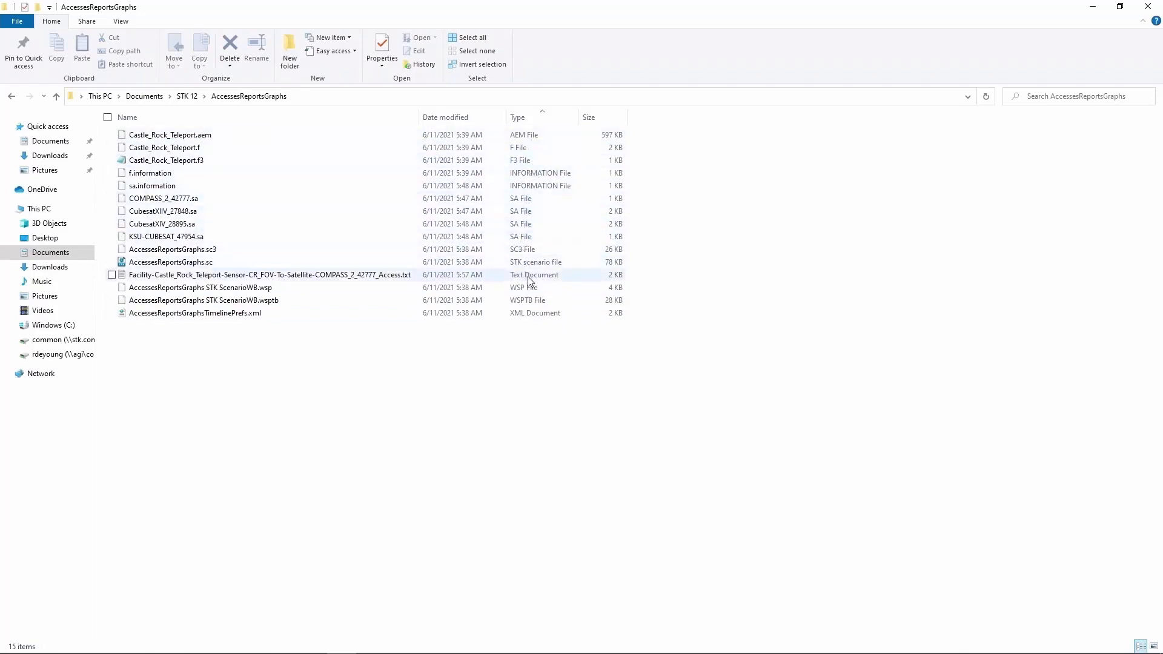
pyautogui.doubleClick(398, 276)
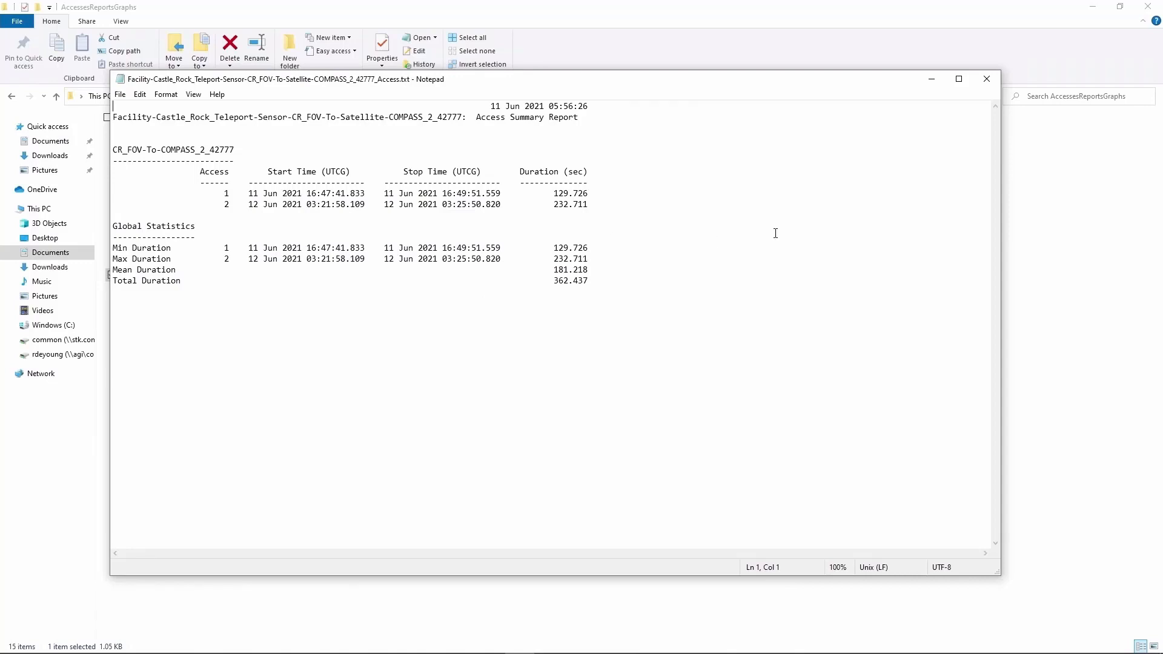
pyautogui.click(987, 79)
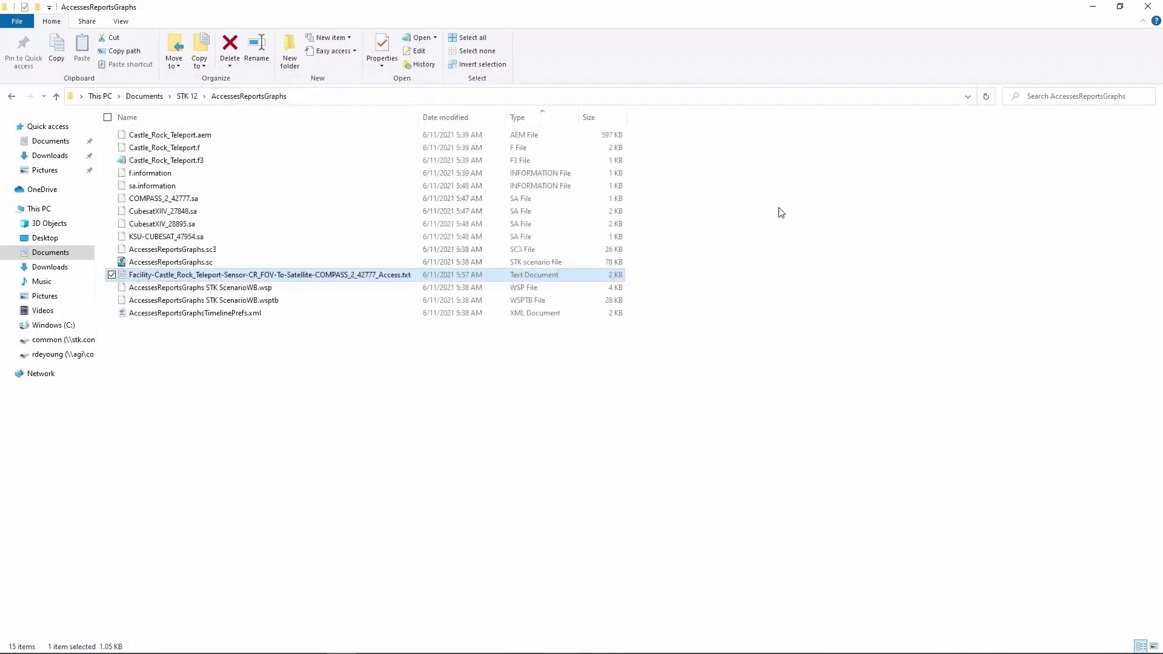
pyautogui.click(1148, 7)
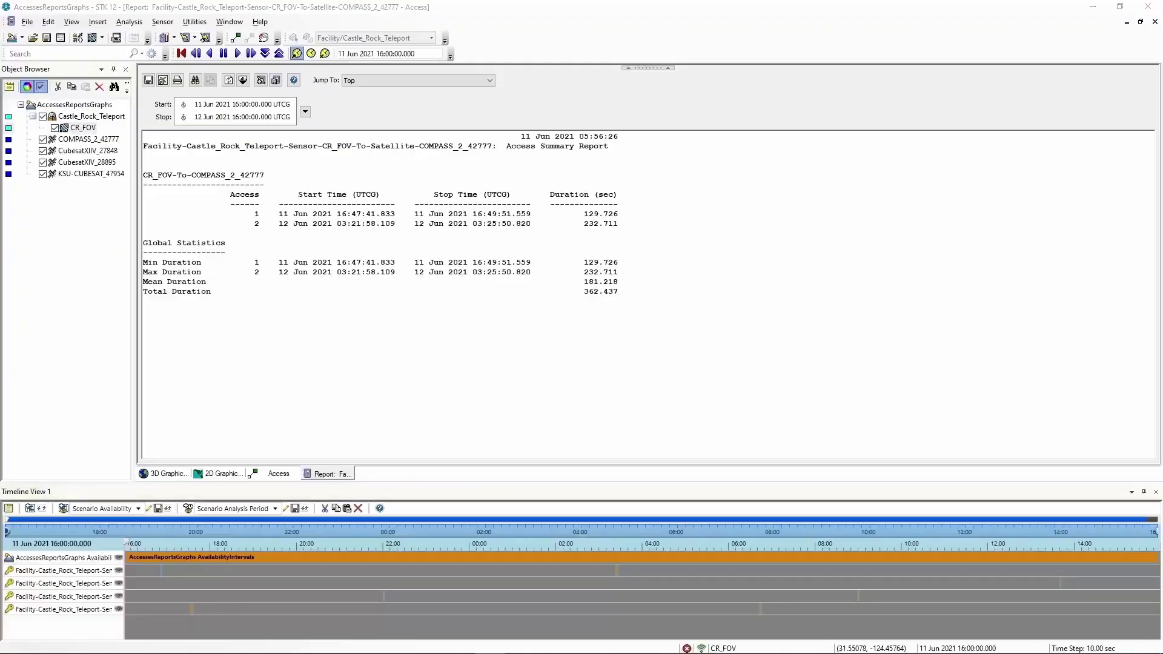
# Export the complete CR_FOV-to-COMPASS_2_42777 access report
pyautogui.click(816, 602)
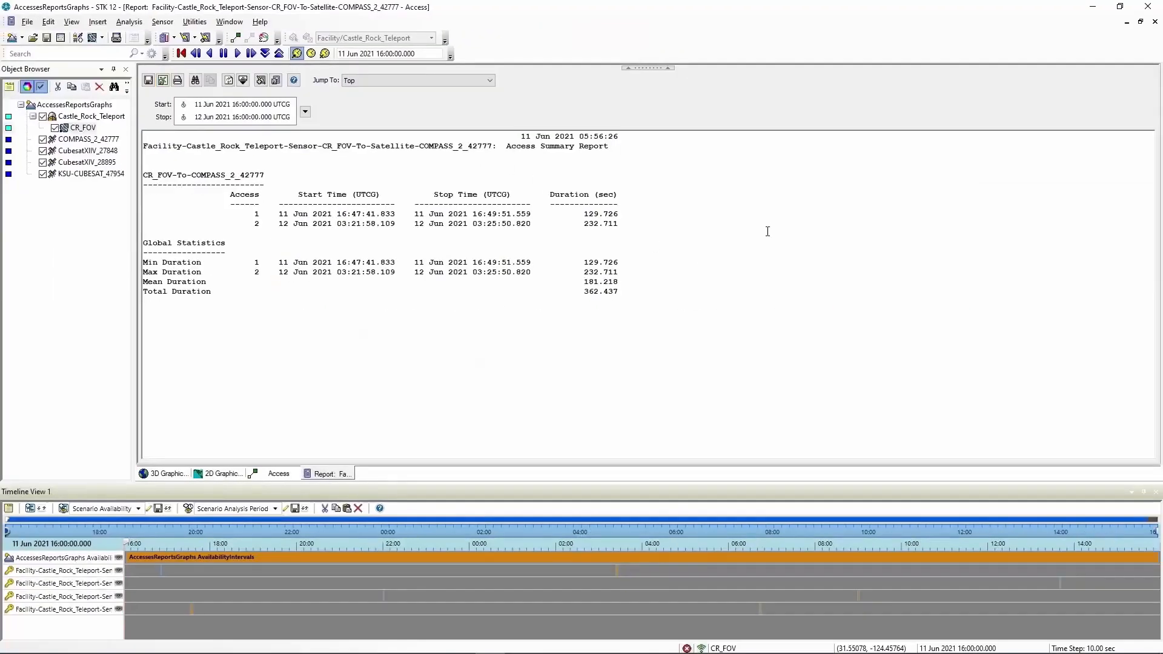
pyautogui.rightClick(768, 232)
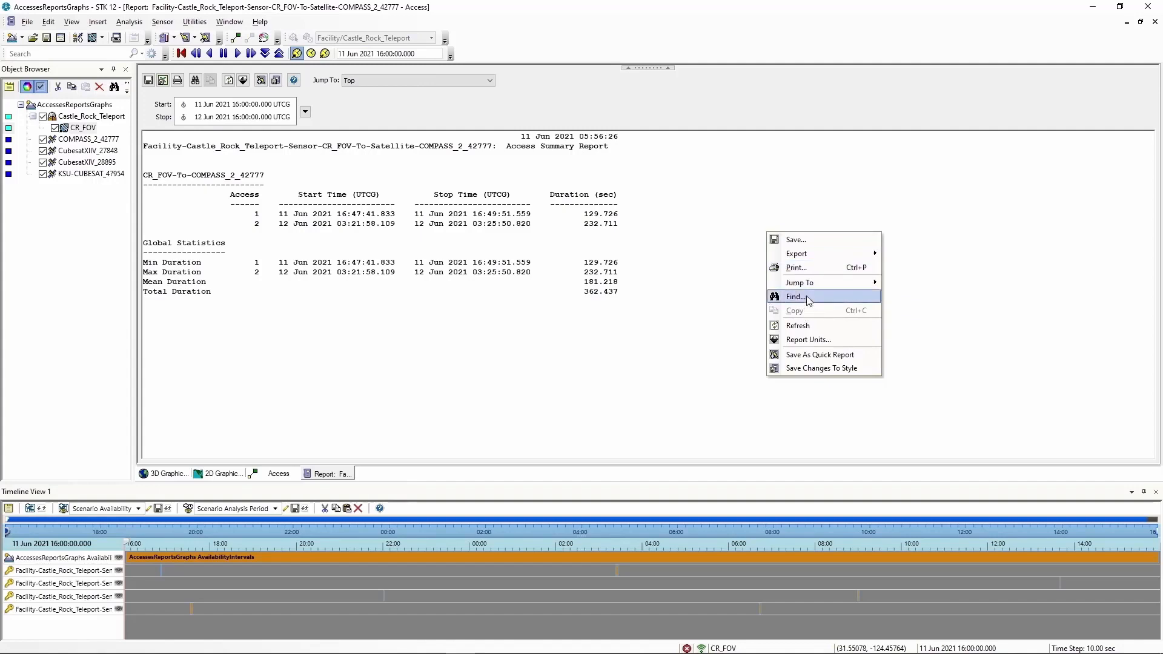
pyautogui.moveTo(807, 255)
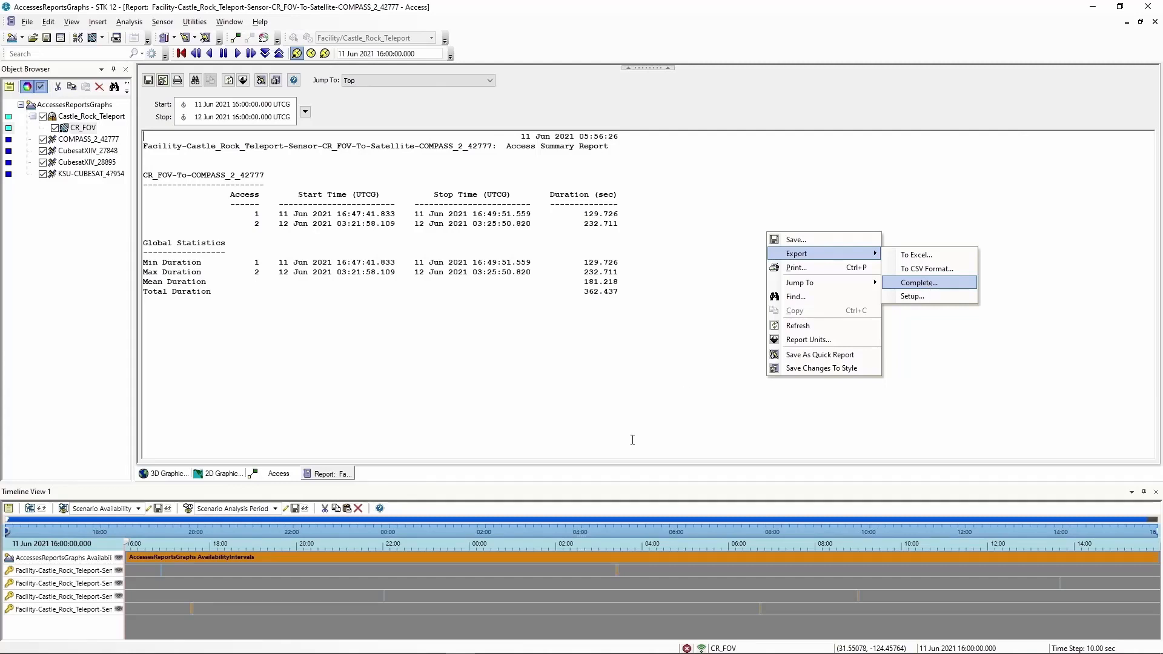
pyautogui.click(931, 286)
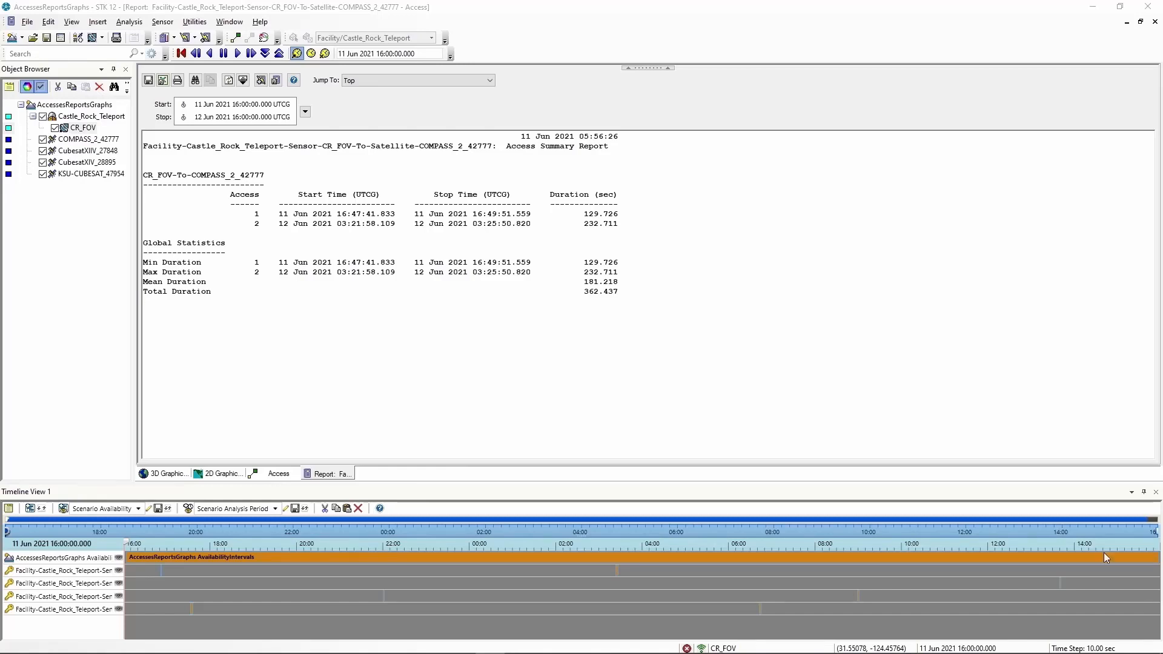
# Change CR_FOV's Basic constraint Range Max from 1000 km to 1500 km
pyautogui.rightClick(83, 130)
pyautogui.click(108, 134)
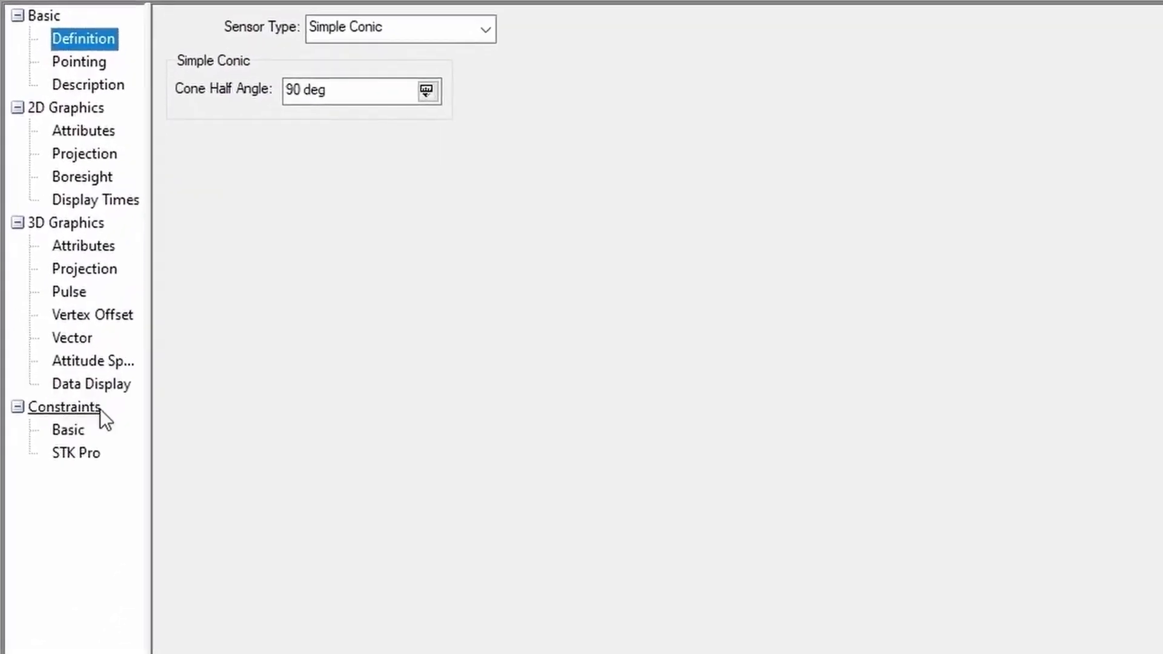
pyautogui.click(73, 432)
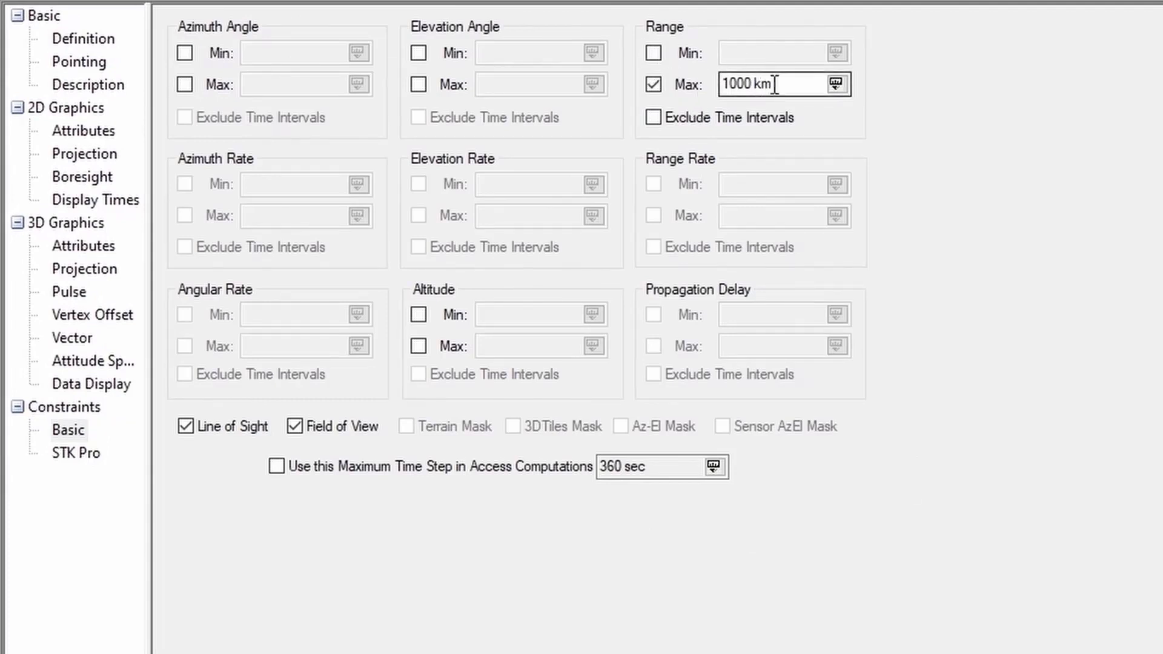
pyautogui.moveTo(787, 84); pyautogui.dragTo(688, 81)
pyautogui.write('1500')
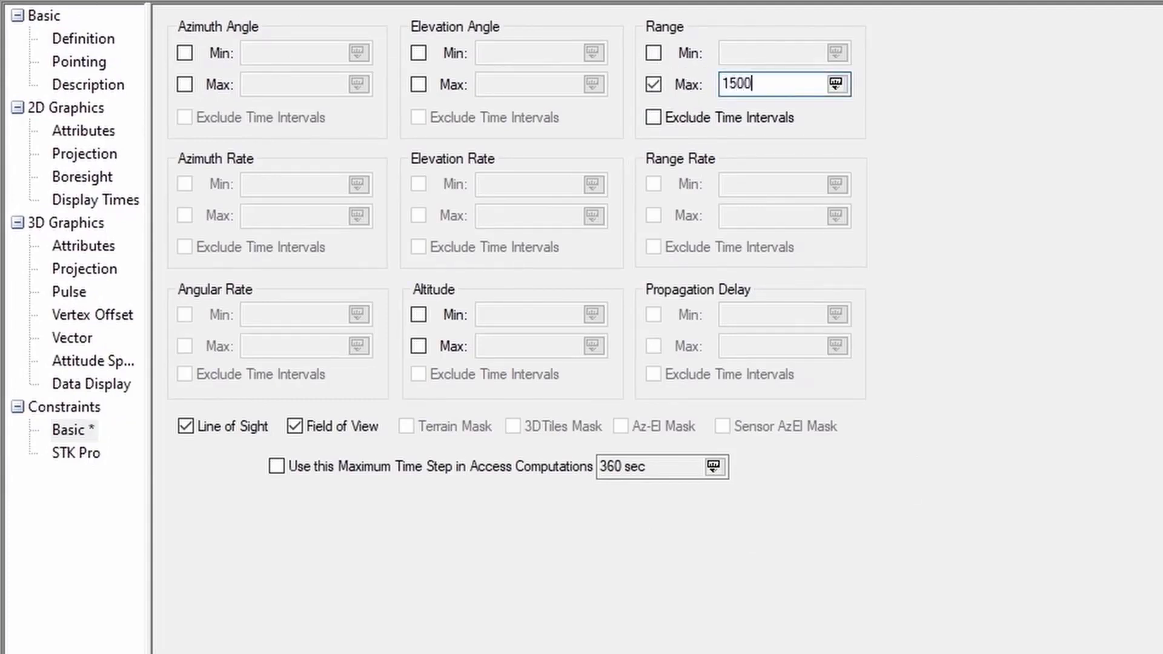
pyautogui.press('Tab')
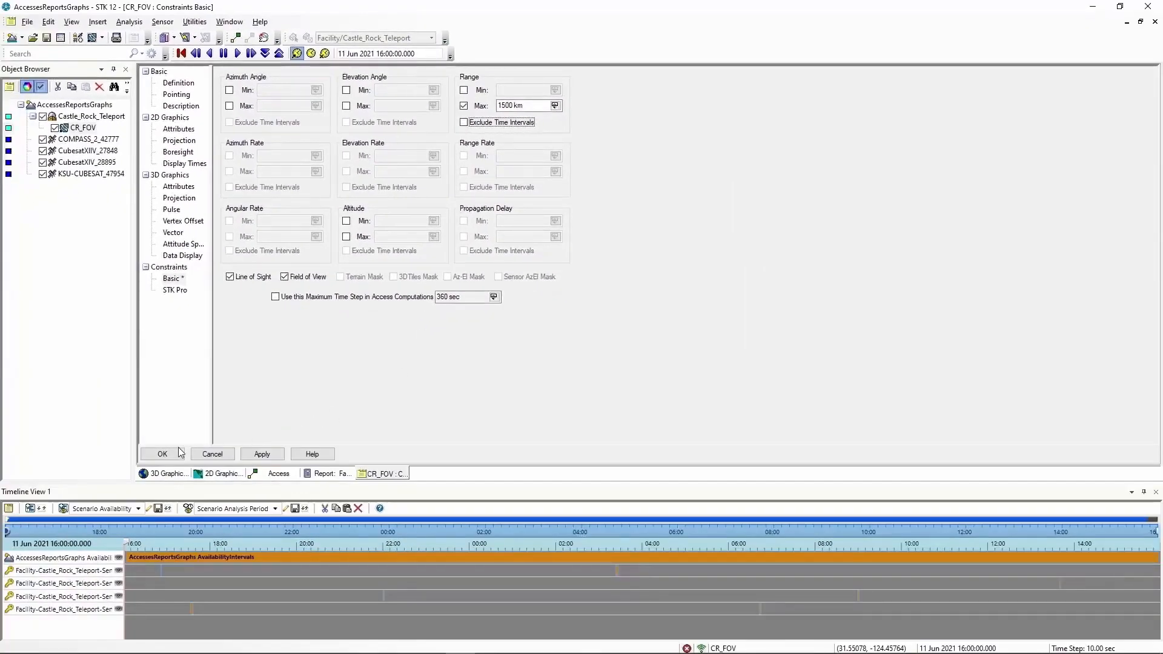
pyautogui.click(162, 454)
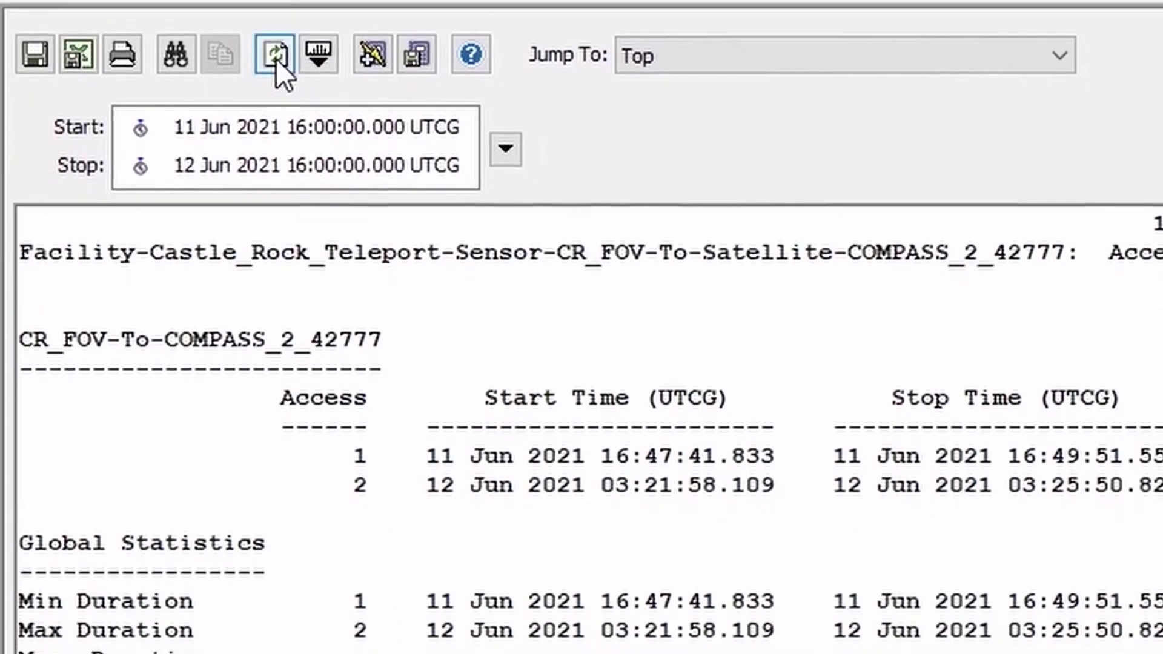
# Refresh the access report for the 1500 km range, giving a 709.879 sec total duration
pyautogui.click(276, 57)
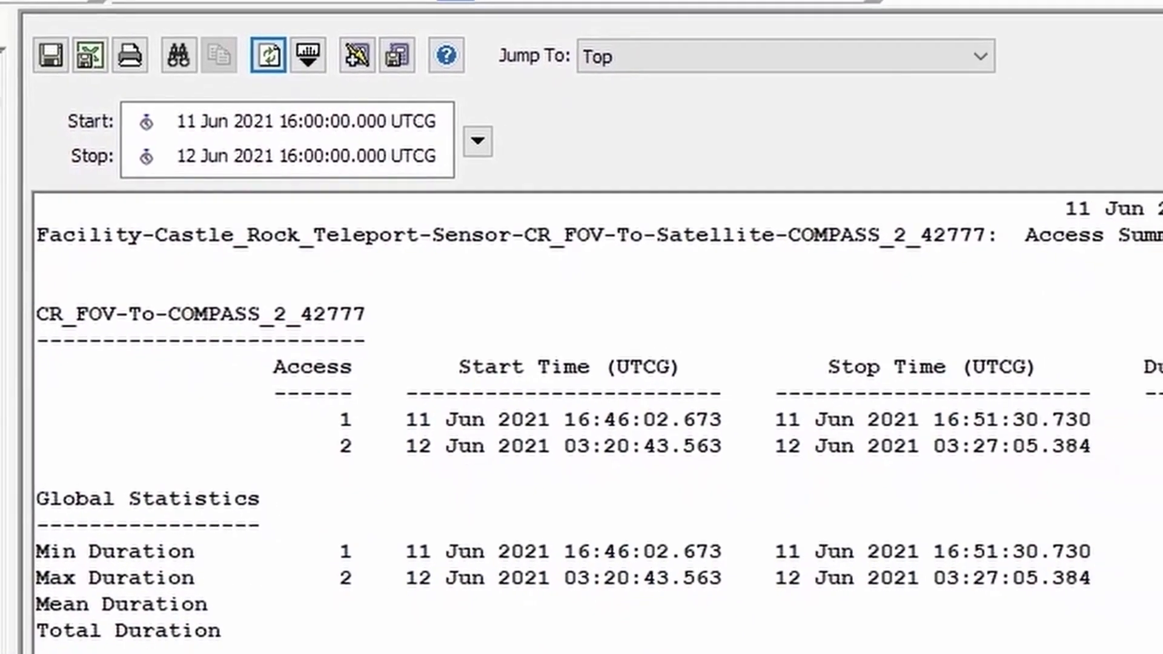
pyautogui.moveTo(1158, 548); pyautogui.dragTo(1069, 547)
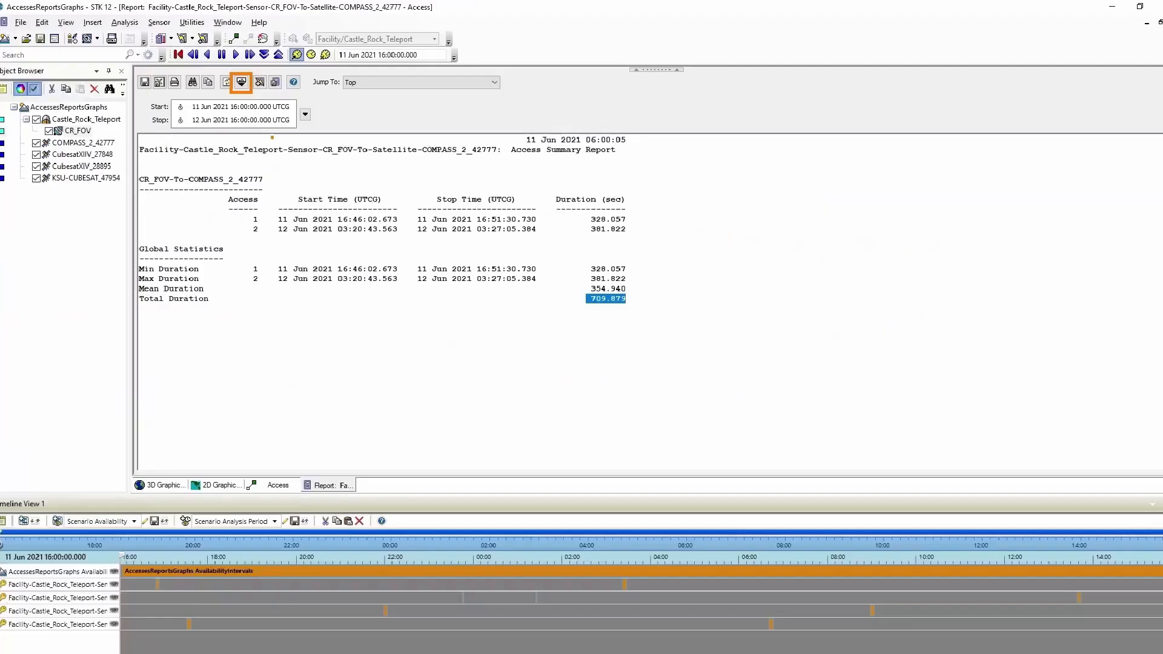
# Change the report's time unit to minutes, giving an 11.831 min total duration
pyautogui.click(242, 80)
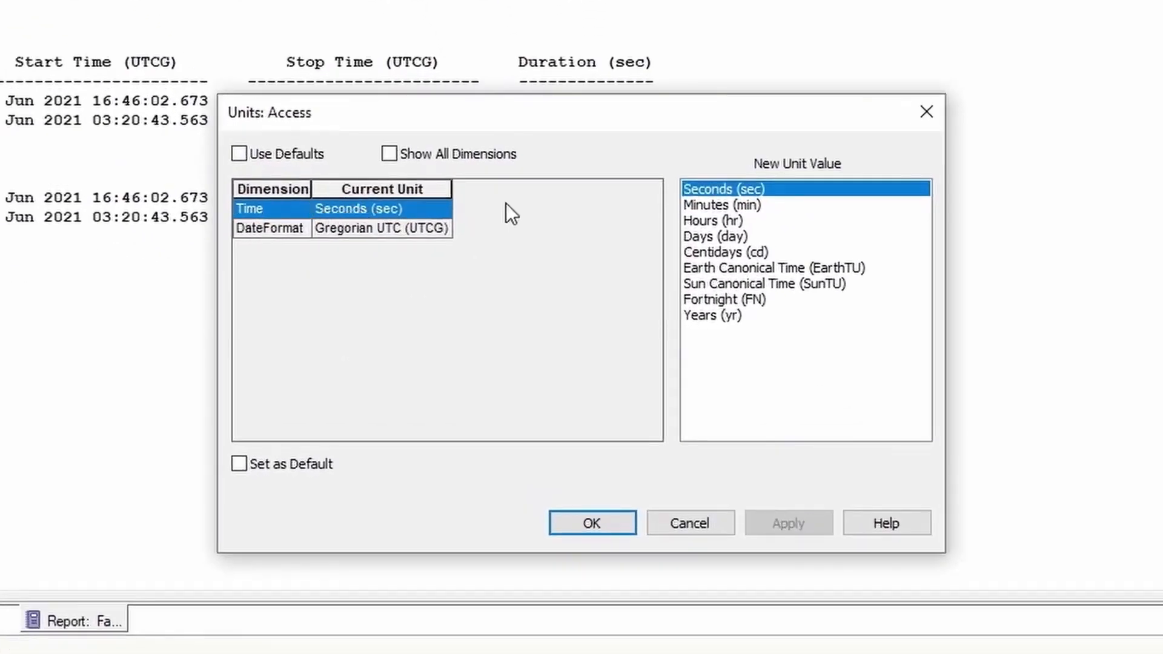
pyautogui.click(709, 208)
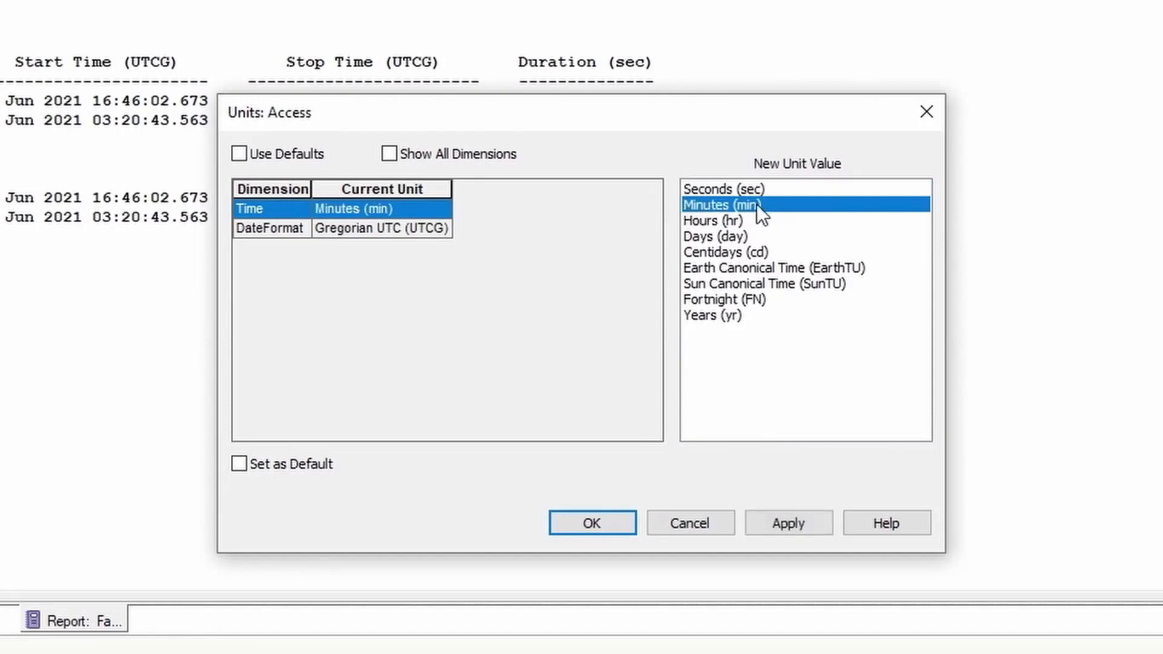
pyautogui.click(624, 528)
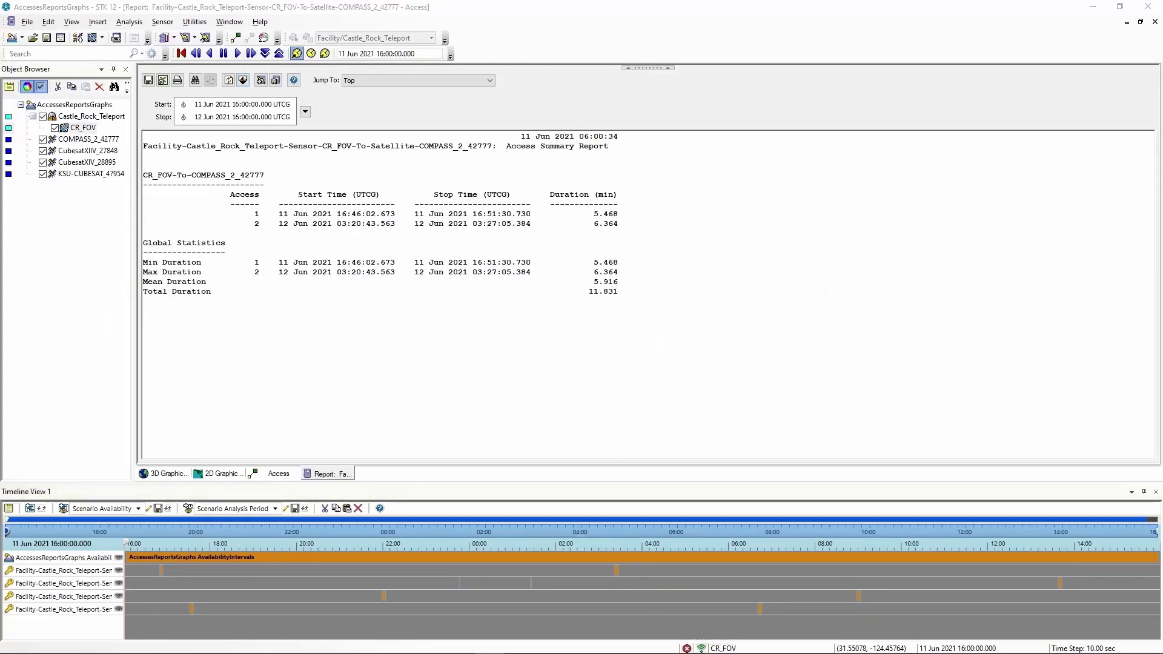
pyautogui.click(976, 361)
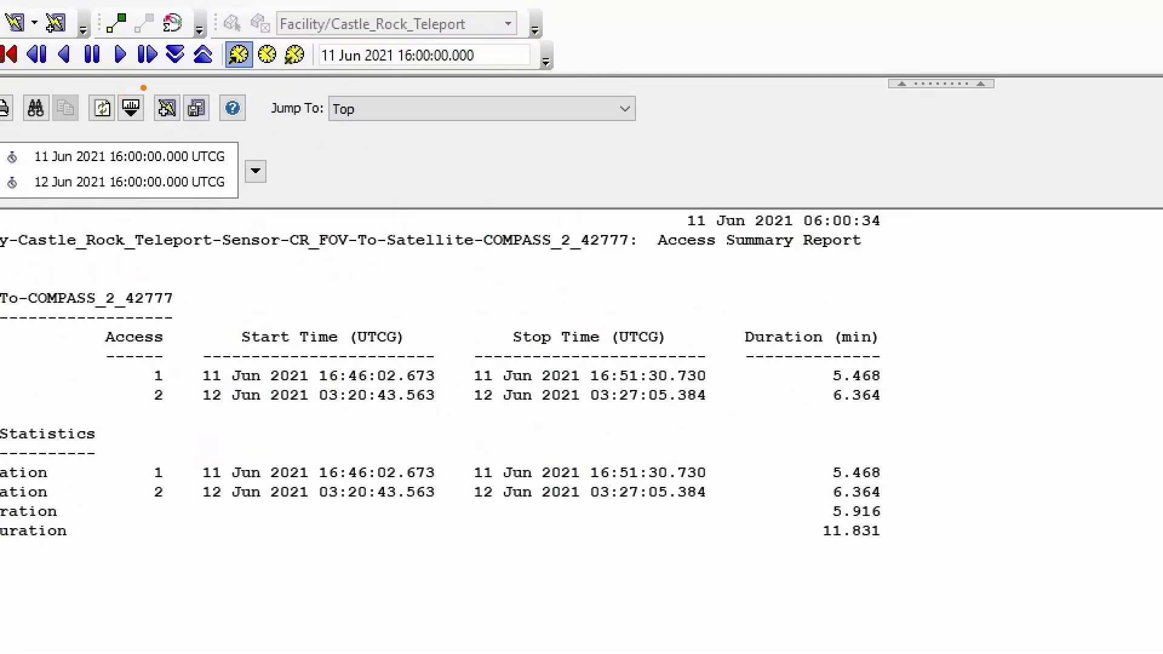
pyautogui.keyDown('ctrl'); pyautogui.moveTo(143, 88); pyautogui.dragTo(195, 135); pyautogui.keyUp('ctrl')
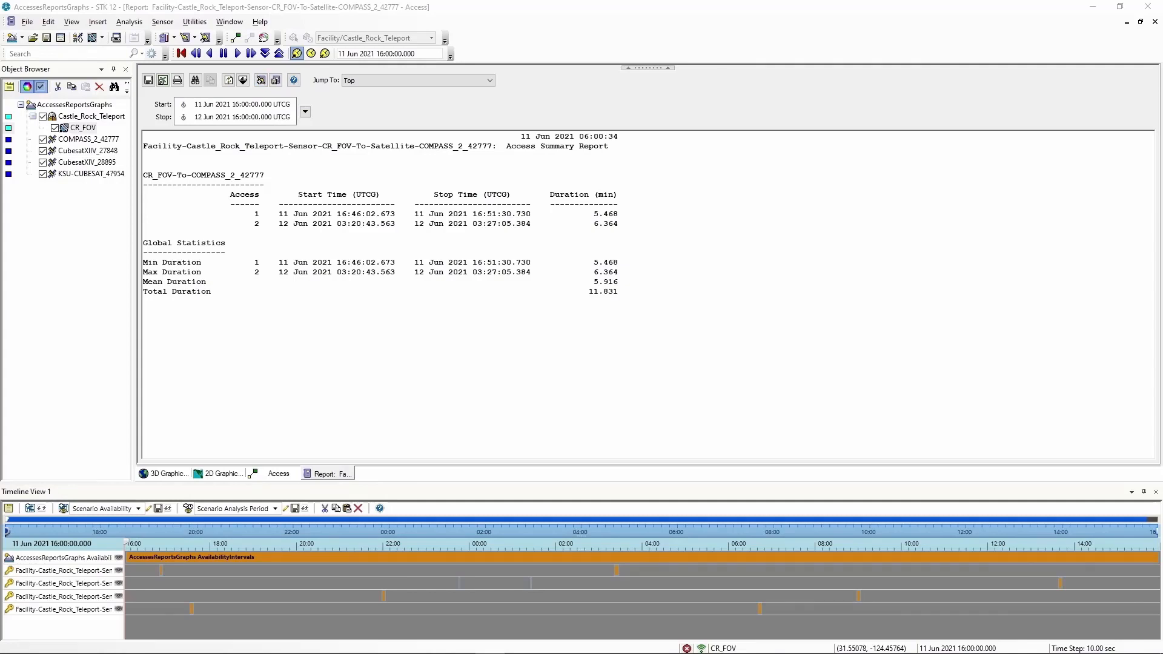
pyautogui.click(637, 499)
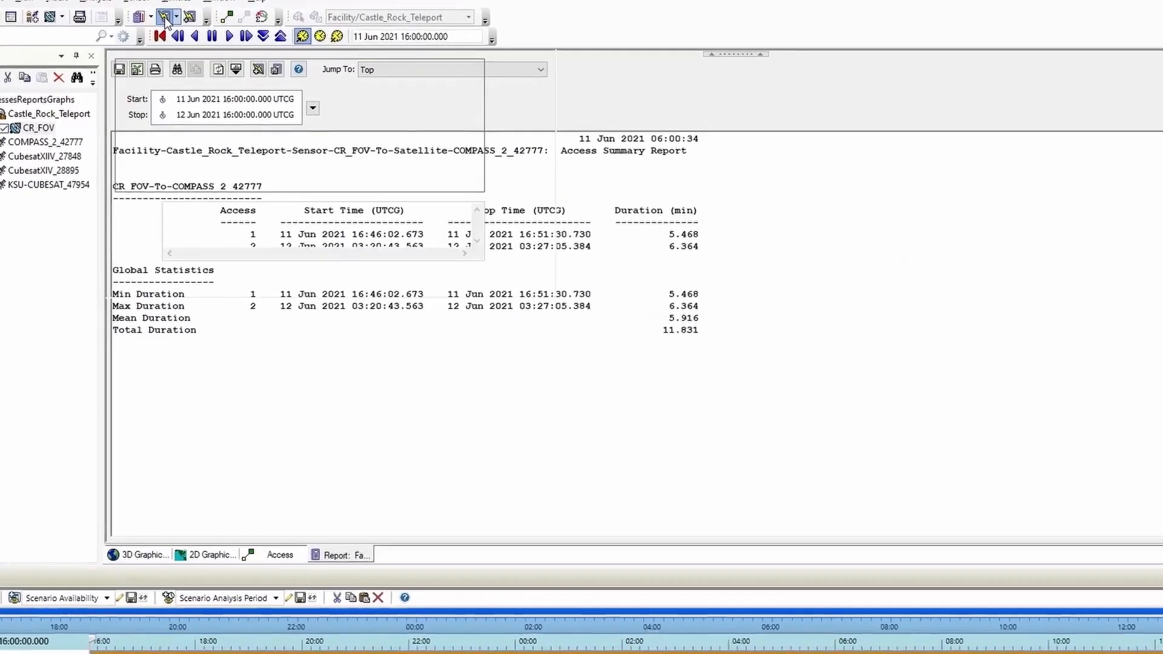
# Rename the stored Access quick report to 'Sensor to CUBESAT', uncheck Show on Load, and save it
pyautogui.click(165, 18)
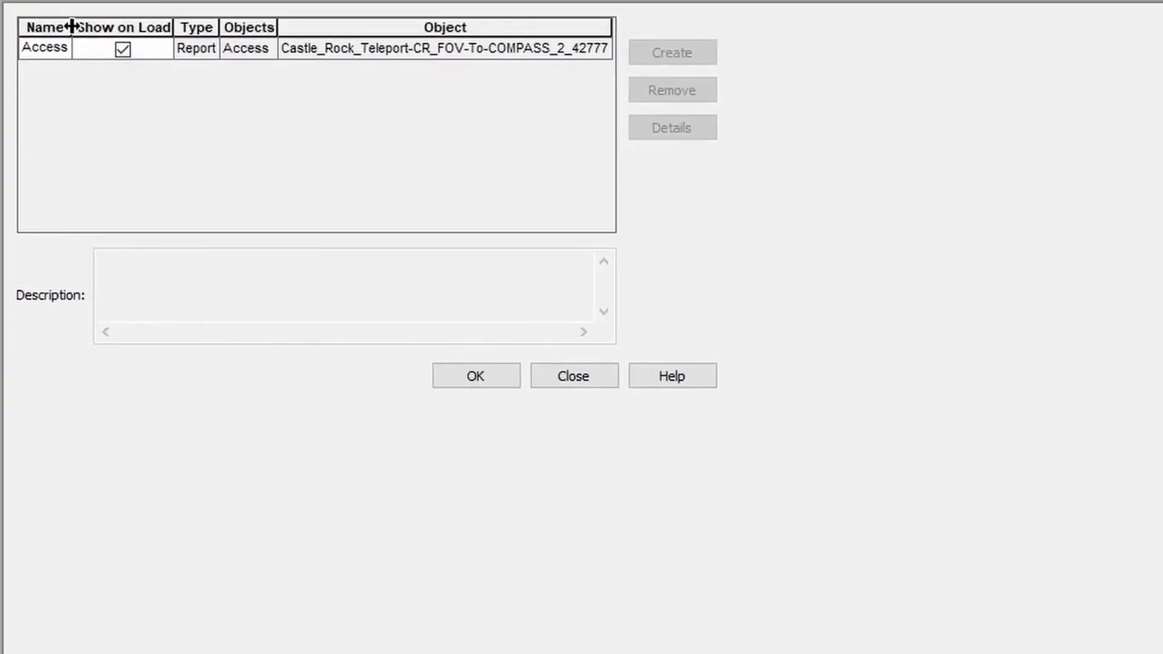
pyautogui.moveTo(71, 26); pyautogui.dragTo(245, 28)
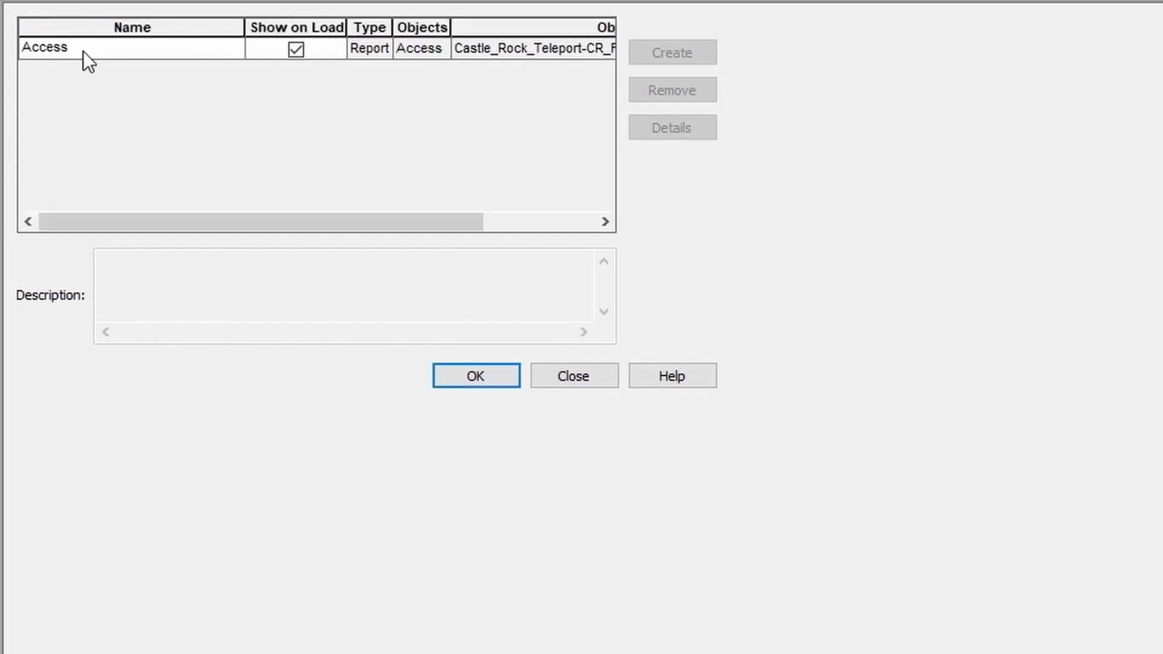
pyautogui.doubleClick(82, 51)
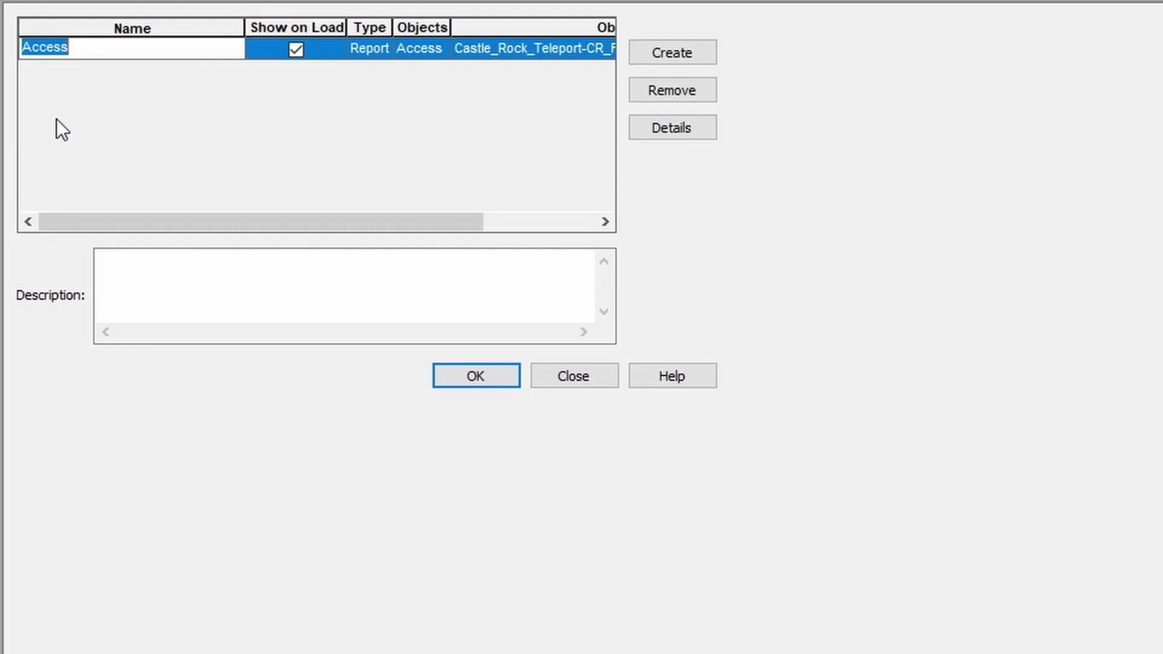
pyautogui.write('Senso')
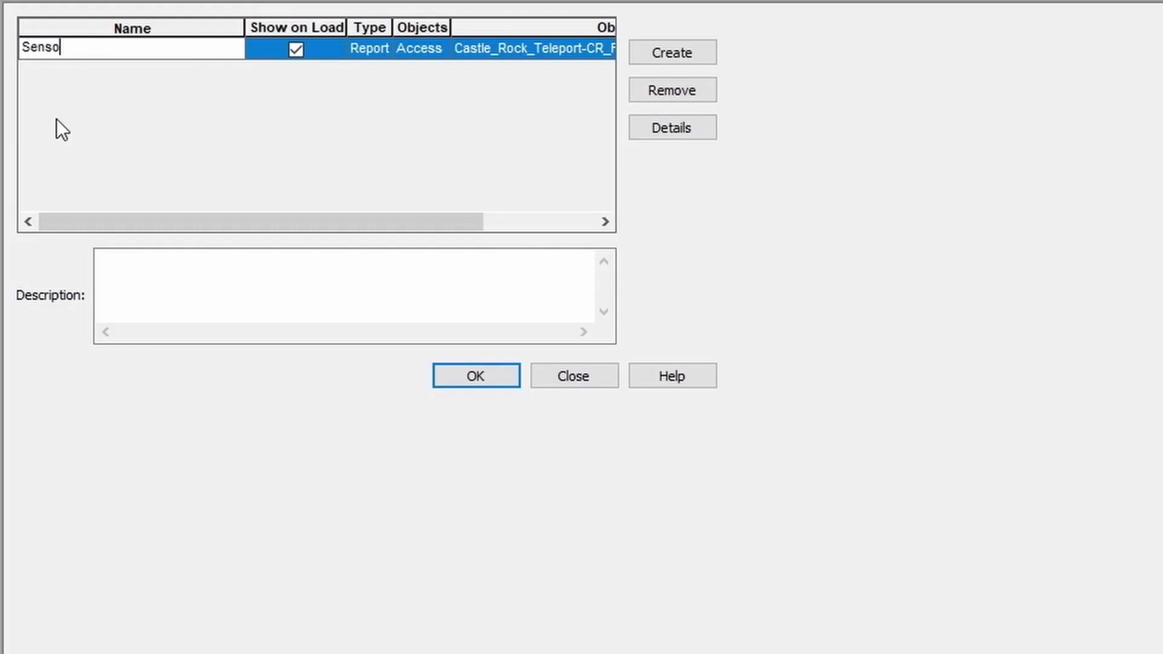
pyautogui.write('r to CUBESAT')
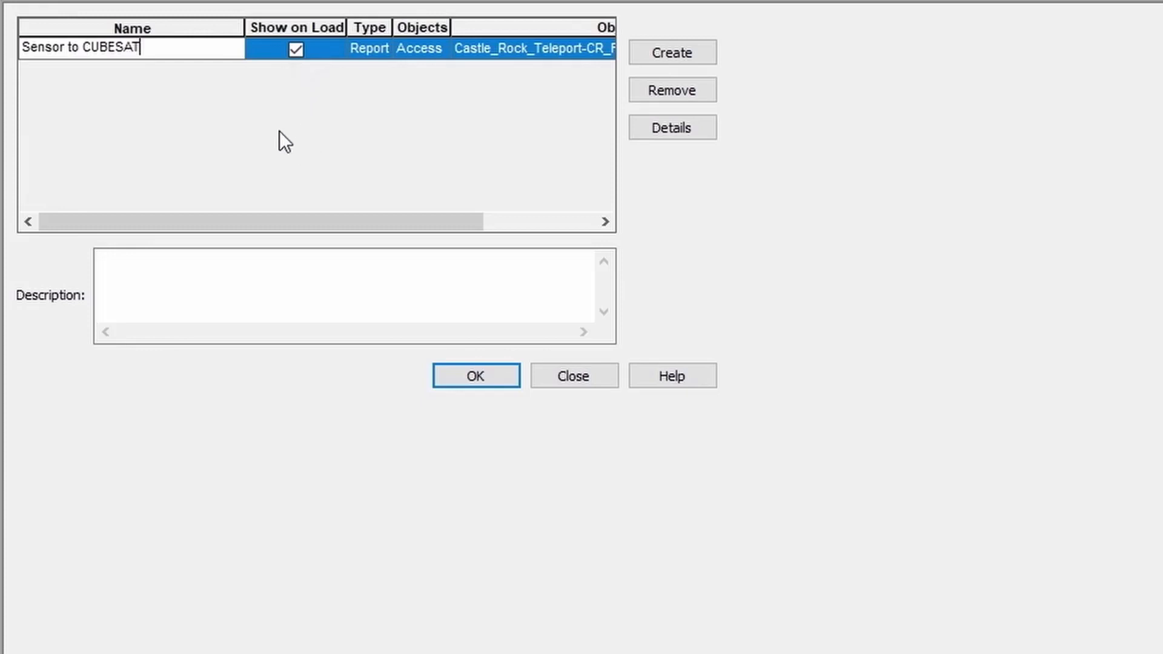
pyautogui.click(296, 49)
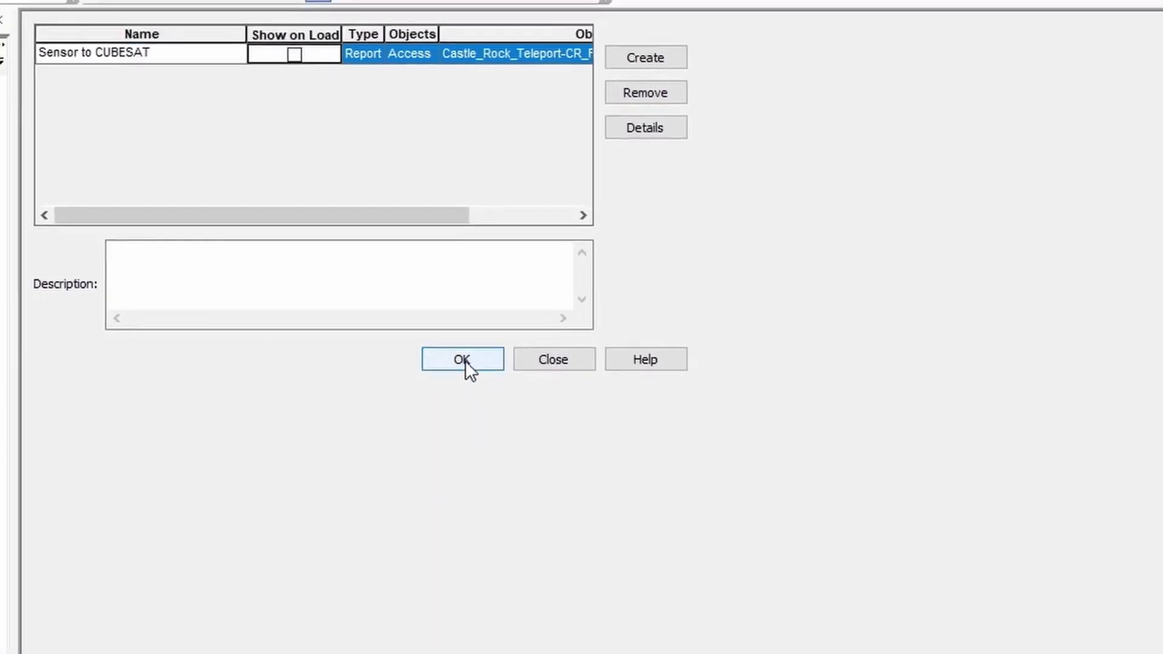
pyautogui.click(479, 378)
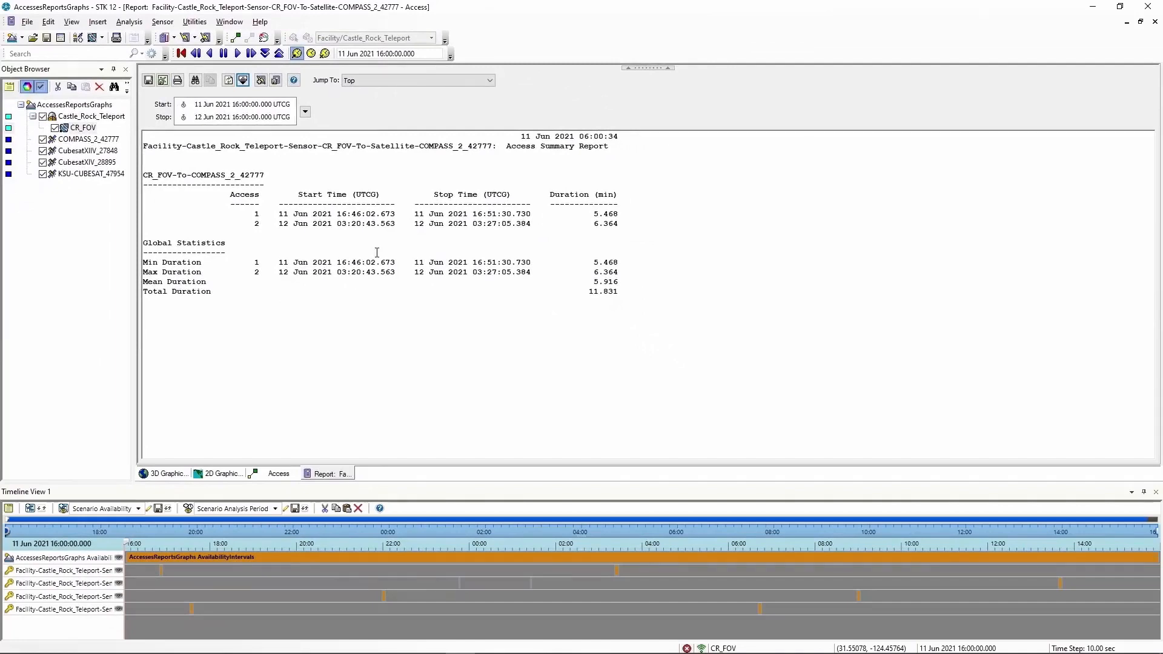
# Close the report and Access windows, then rerun the 'Sensor to CUBESAT' quick report
pyautogui.rightClick(341, 475)
pyautogui.click(368, 481)
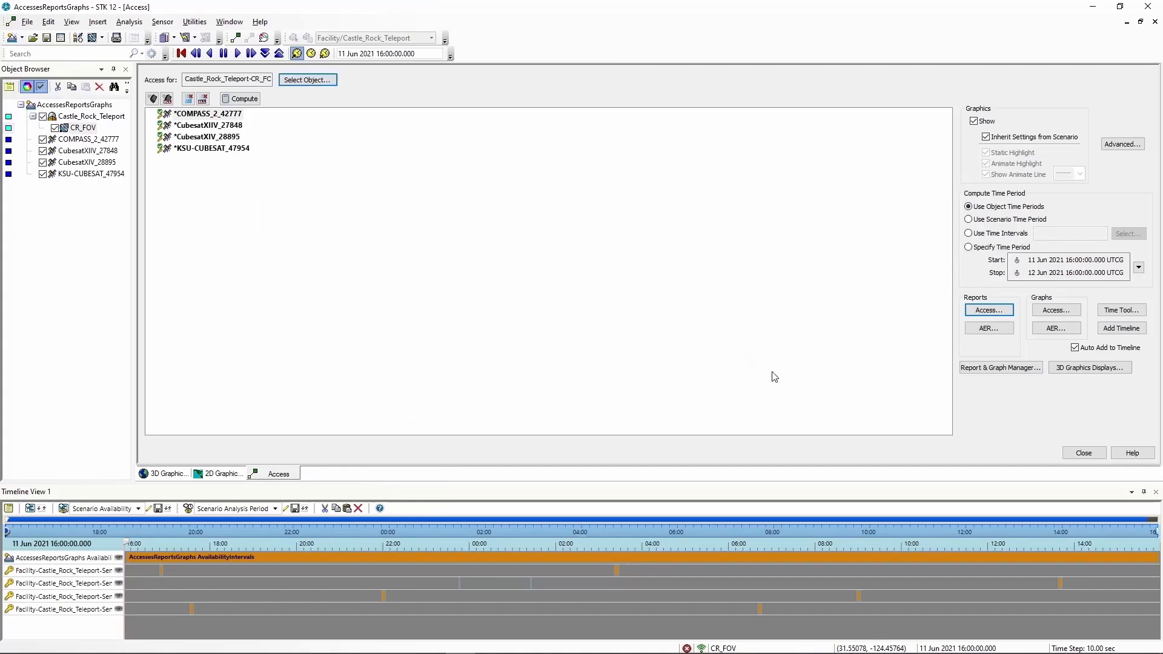
pyautogui.click(1084, 454)
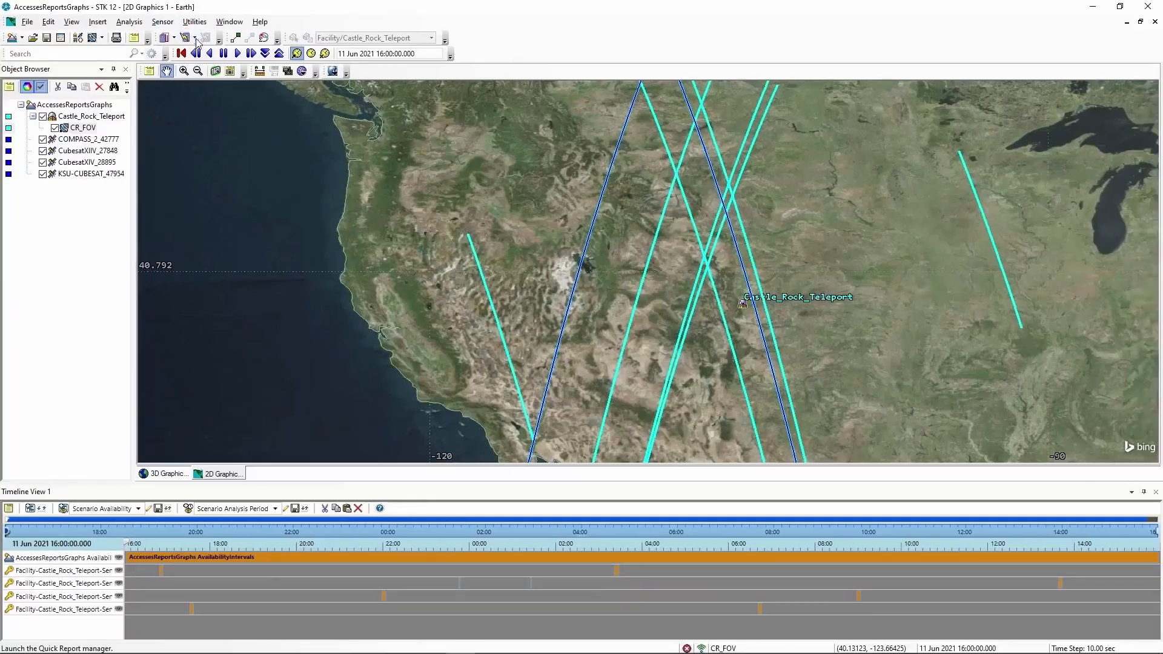
pyautogui.click(249, 74)
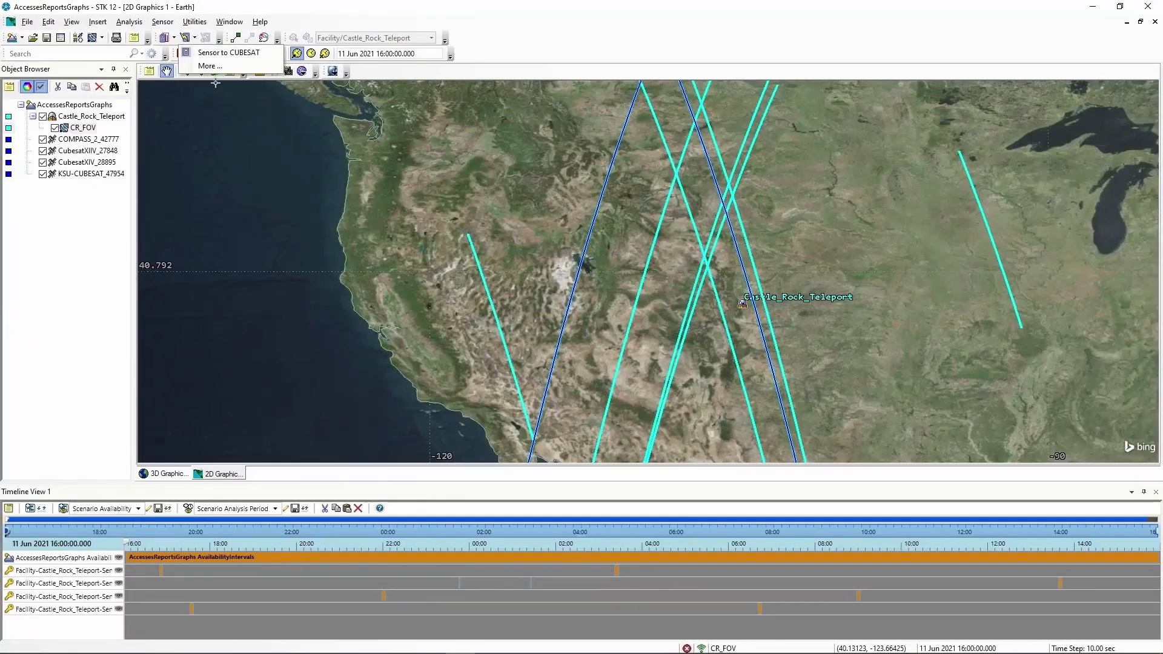
pyautogui.click(194, 53)
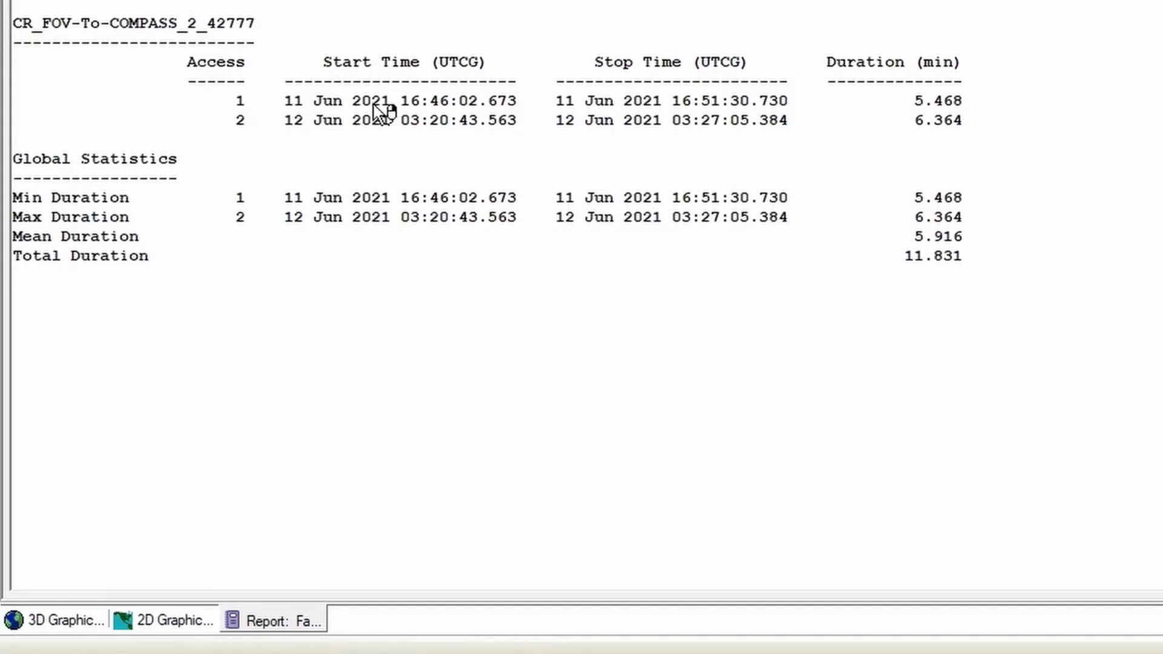
# Set the animation time to the first access start, 16:46:02.673, and close the report
pyautogui.rightClick(391, 99)
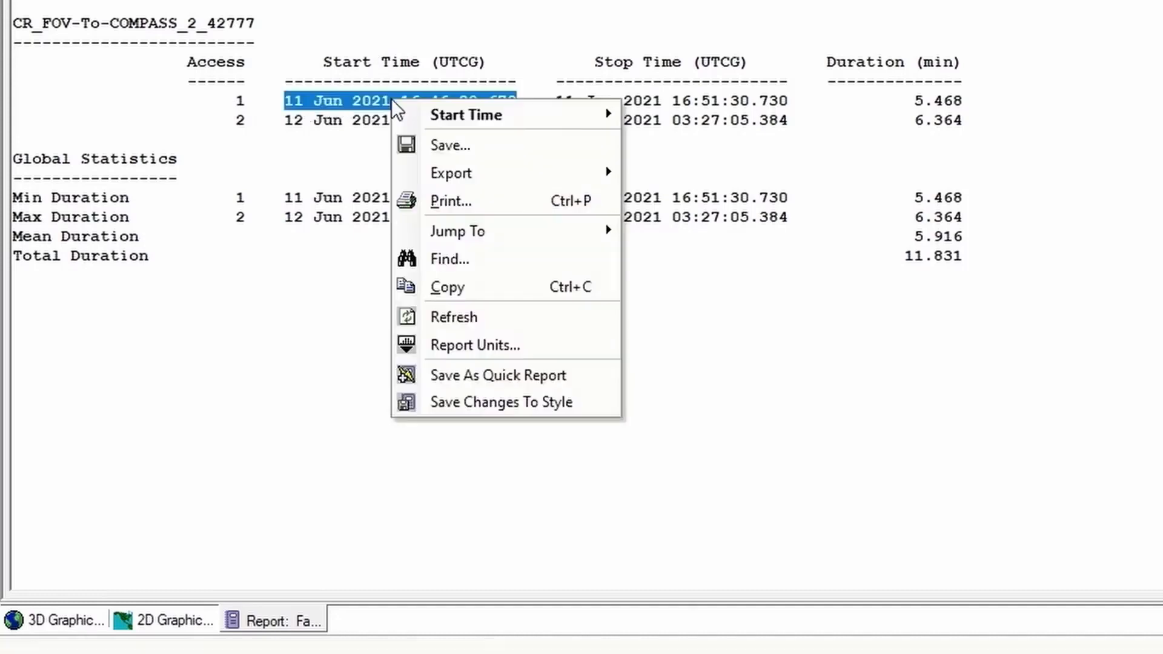
pyautogui.moveTo(449, 115)
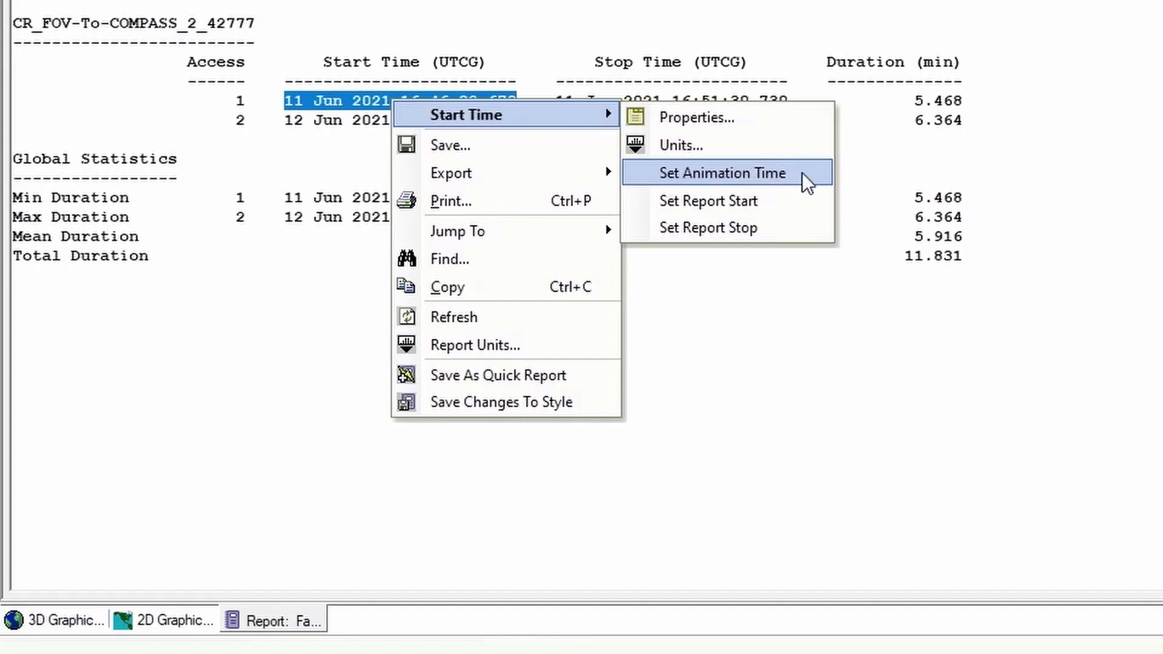
pyautogui.click(702, 172)
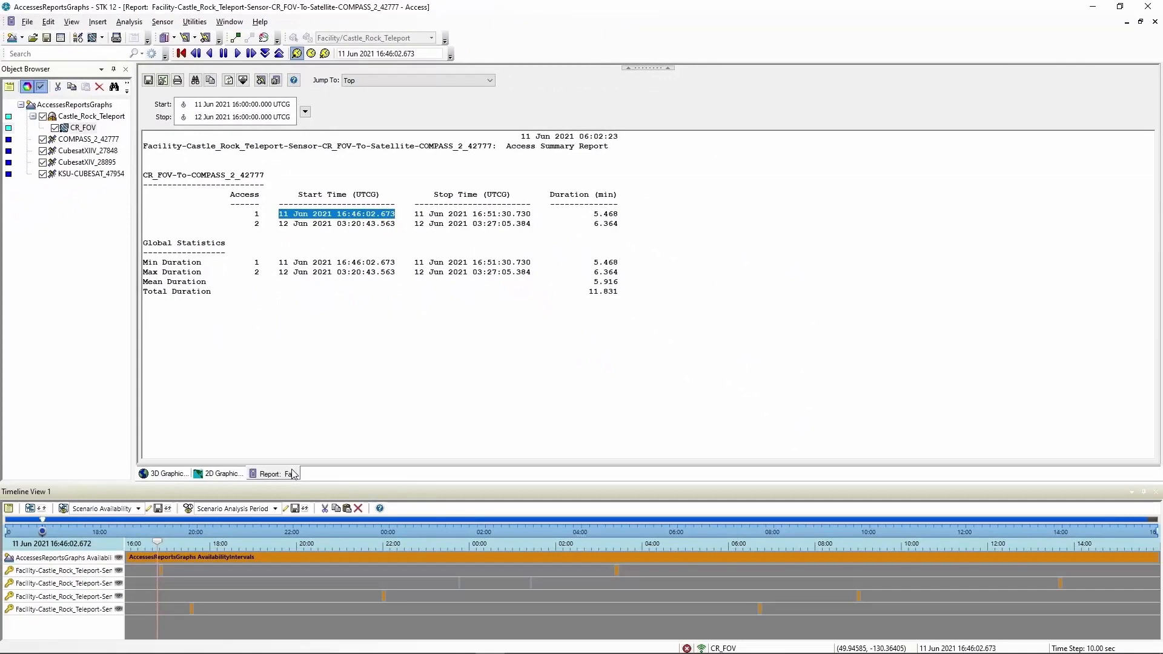
pyautogui.rightClick(293, 474)
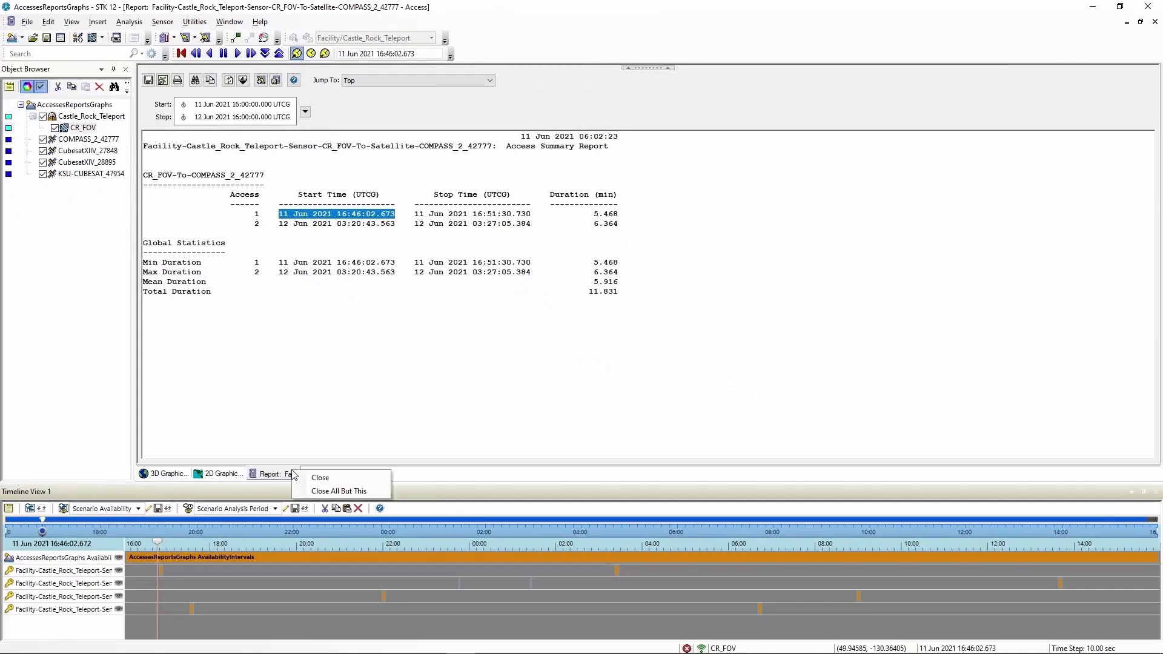
pyautogui.click(311, 477)
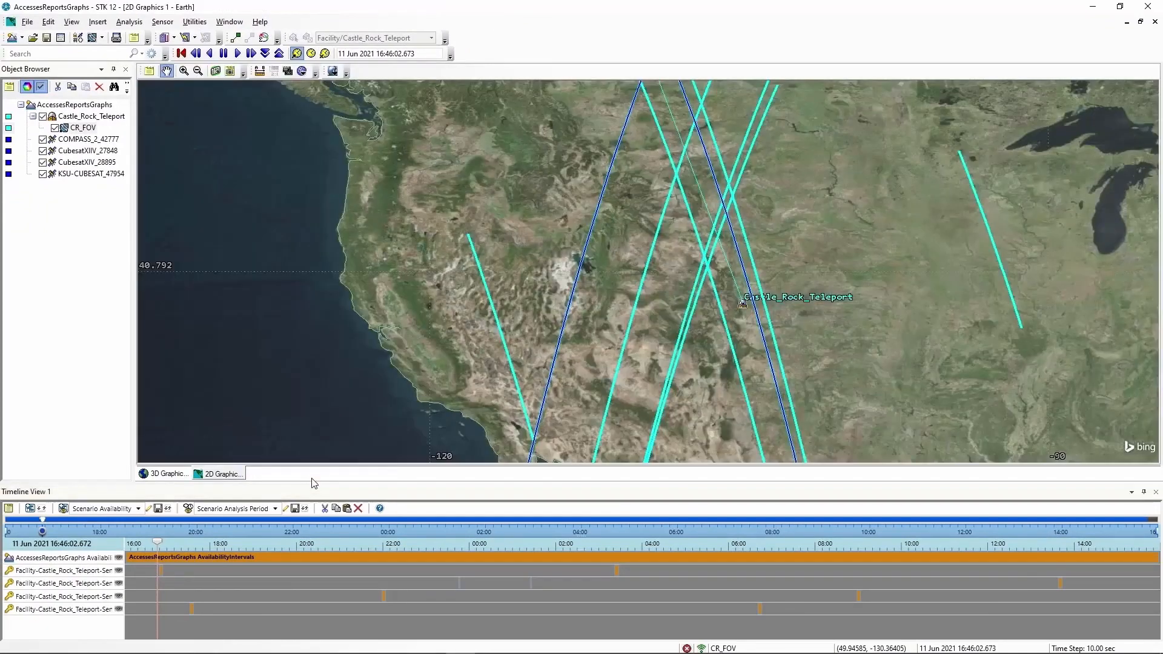
# Zoom the 3D Graphics view to COMPASS_2_42777 and orbit the camera around it
pyautogui.click(169, 476)
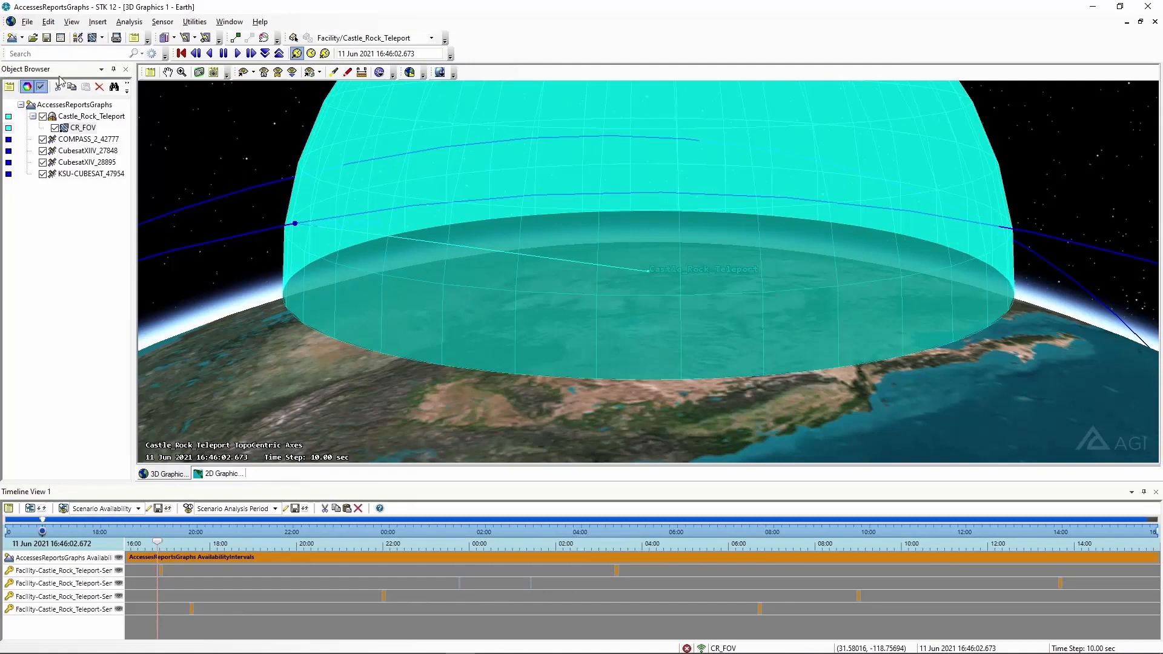
pyautogui.rightClick(81, 143)
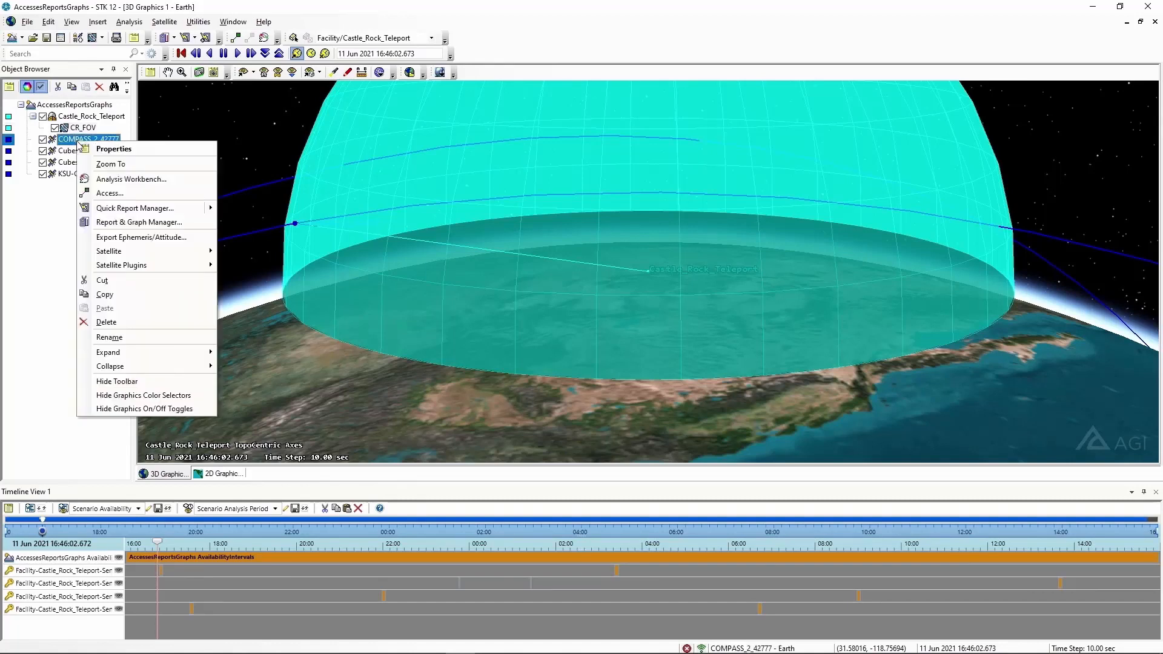
pyautogui.click(102, 166)
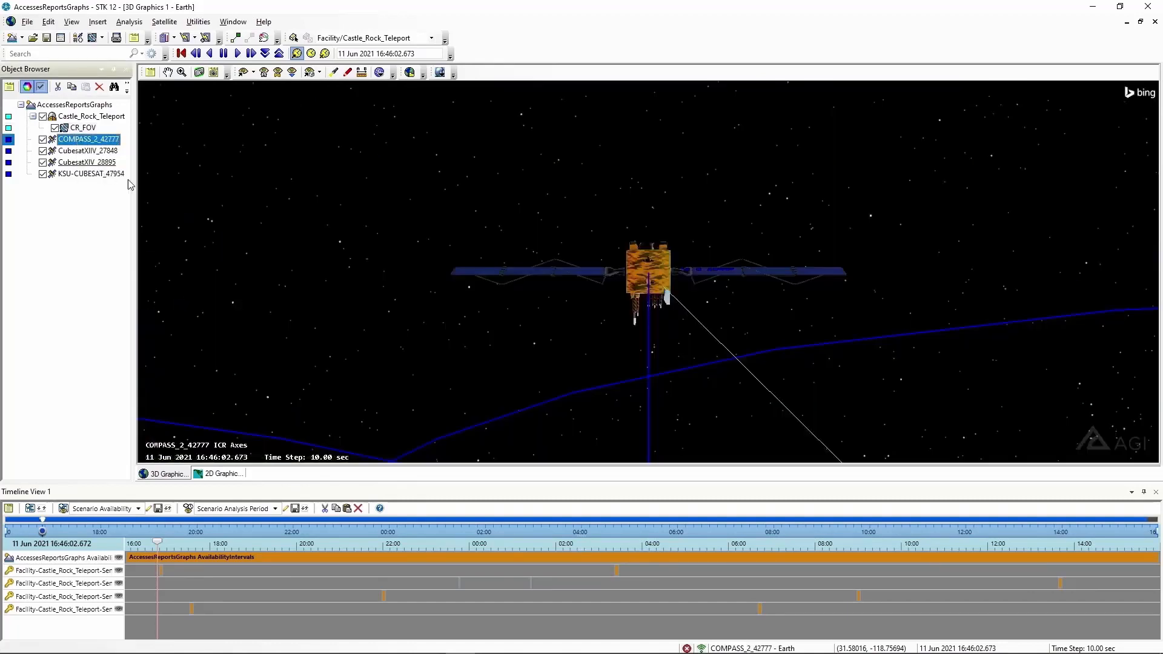
pyautogui.moveTo(343, 259); pyautogui.dragTo(775, 295)
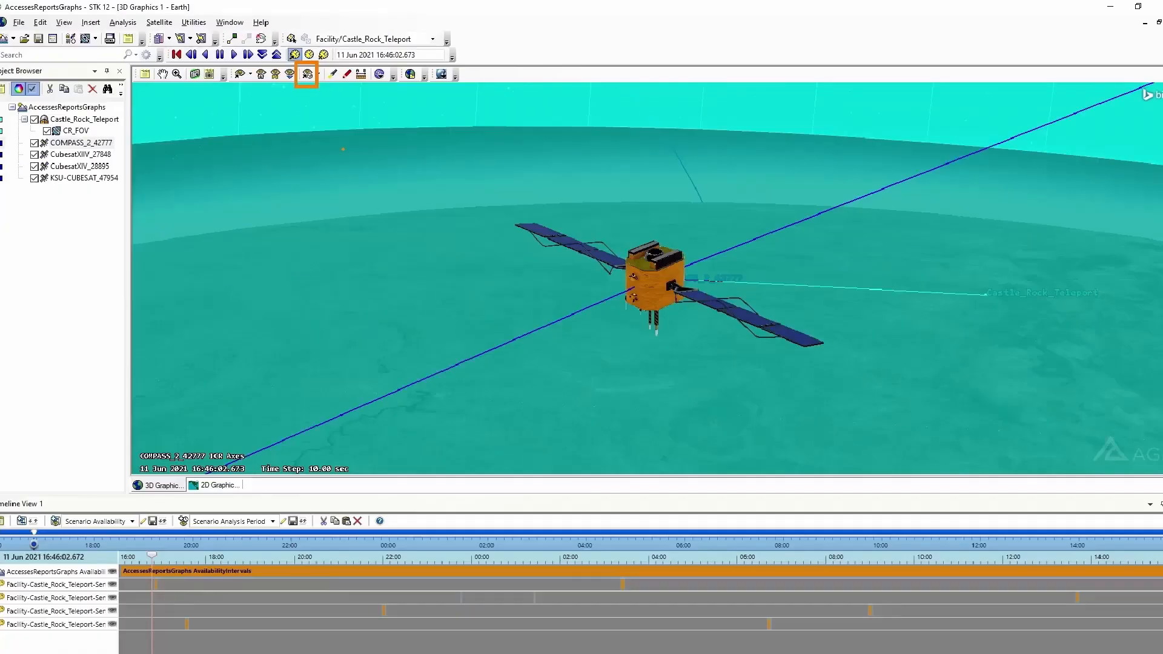
# Add a new stored 3D view, renaming view0 to 'Sat to Ground'
pyautogui.click(309, 72)
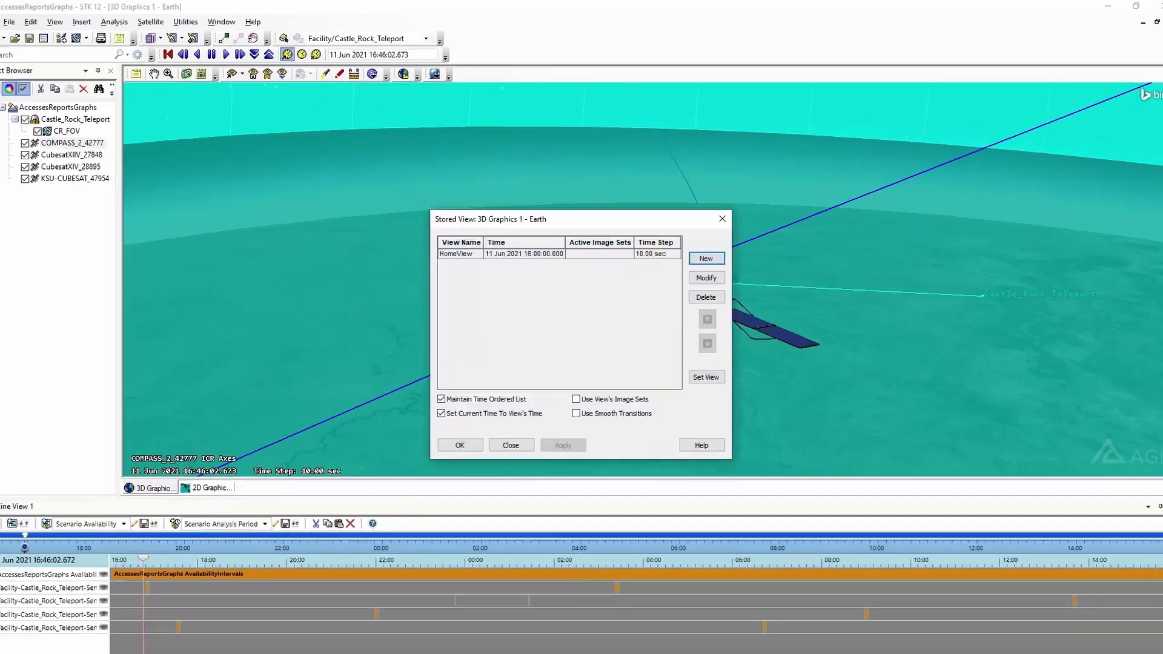
pyautogui.moveTo(490, 210); pyautogui.dragTo(501, 70)
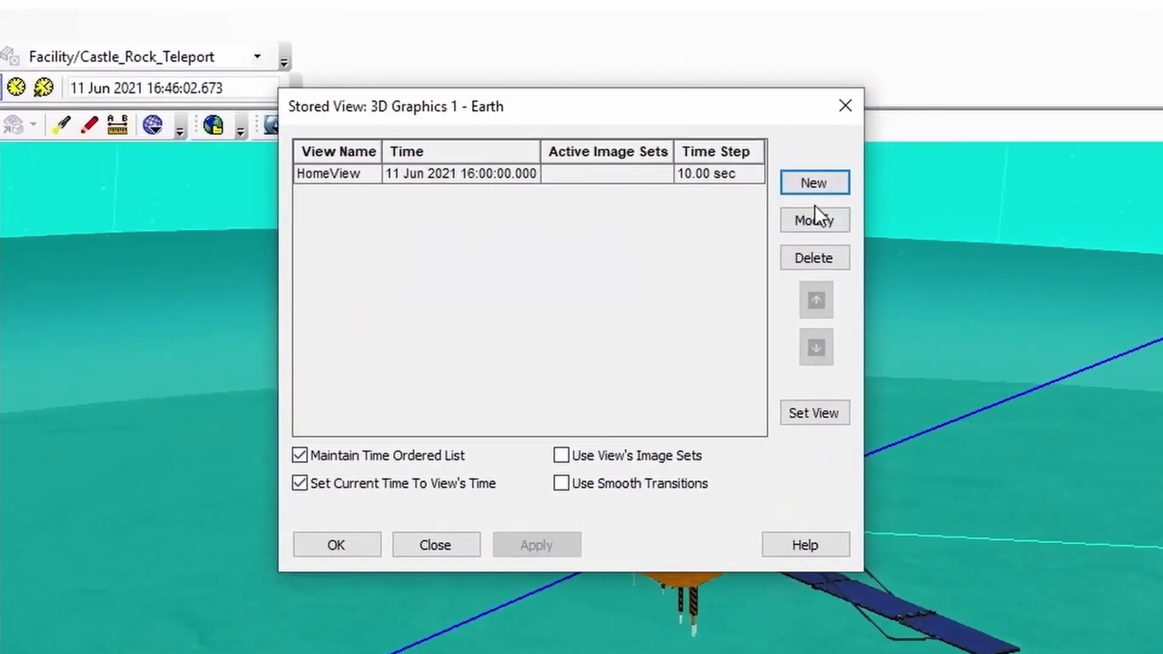
pyautogui.click(795, 181)
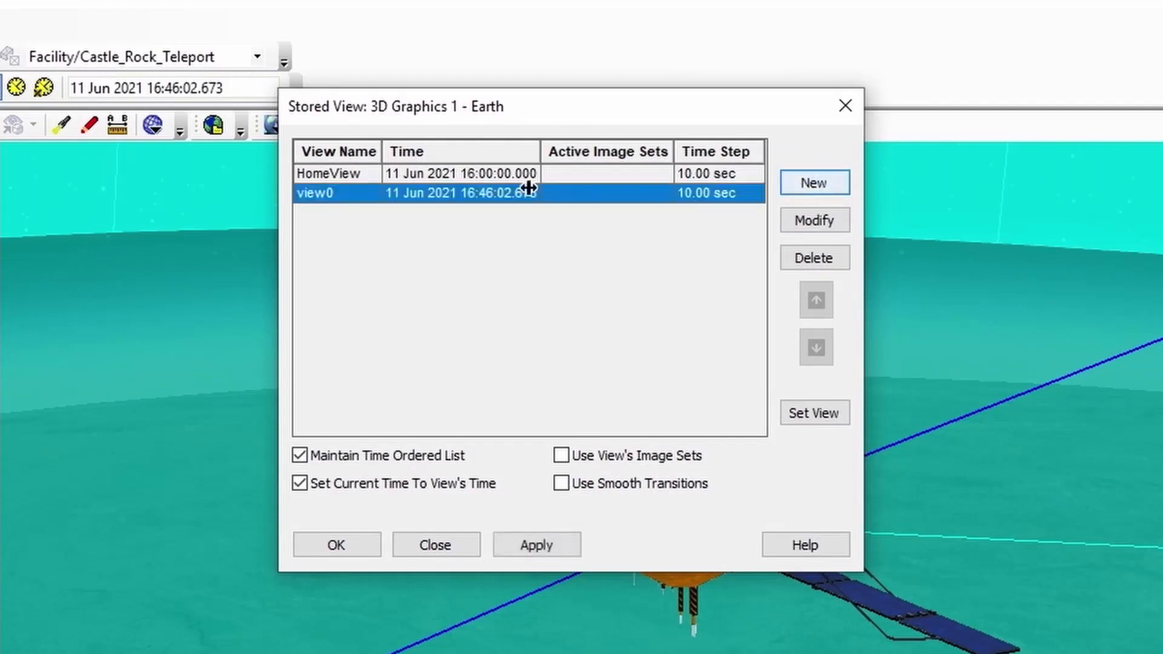
pyautogui.click(329, 192)
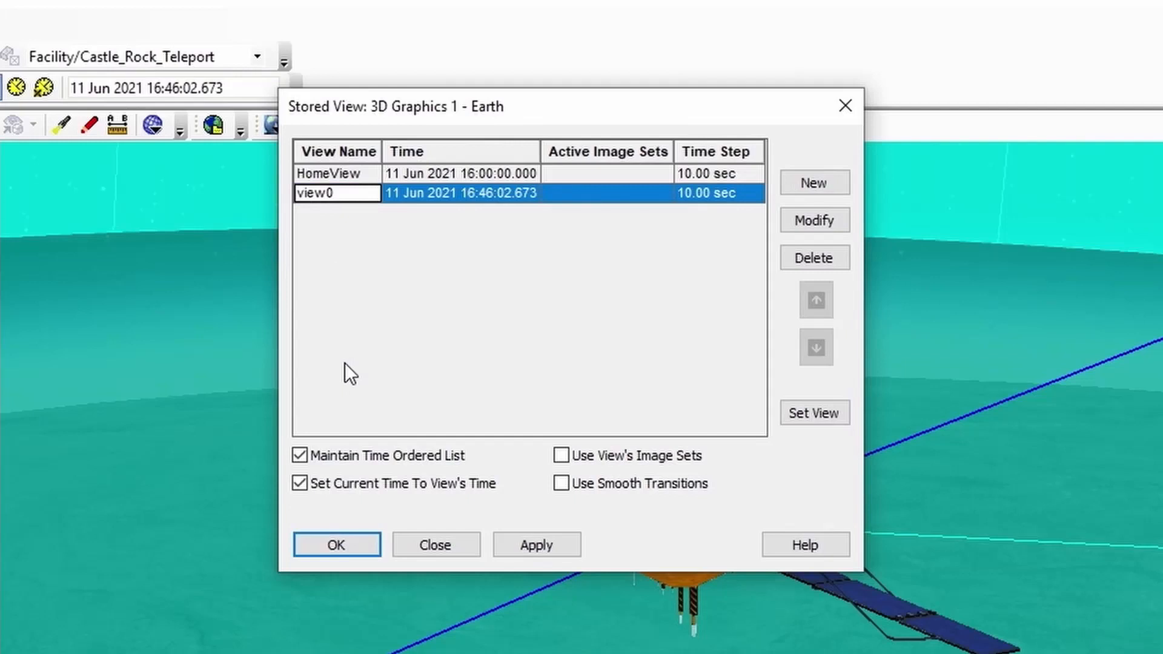
pyautogui.press('BackSpace')
pyautogui.press('BackSpace')
pyautogui.press('BackSpace')
pyautogui.press('BackSpace')
pyautogui.press('BackSpace')
pyautogui.write('Sat')
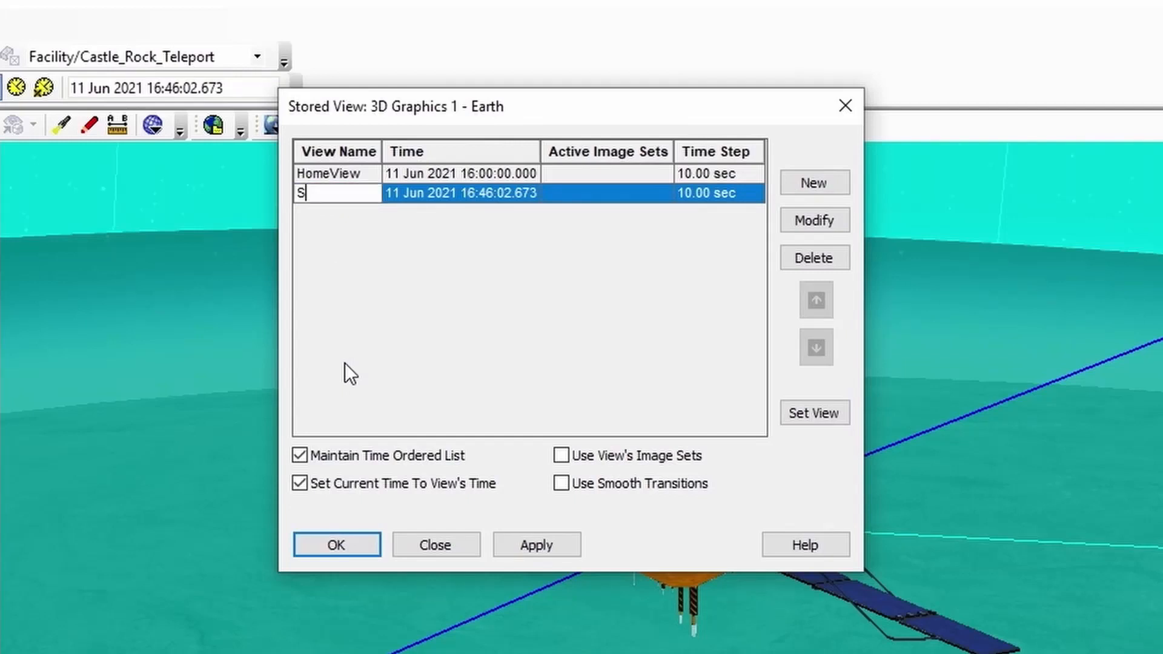
pyautogui.write(' to Ground')
pyautogui.click(351, 540)
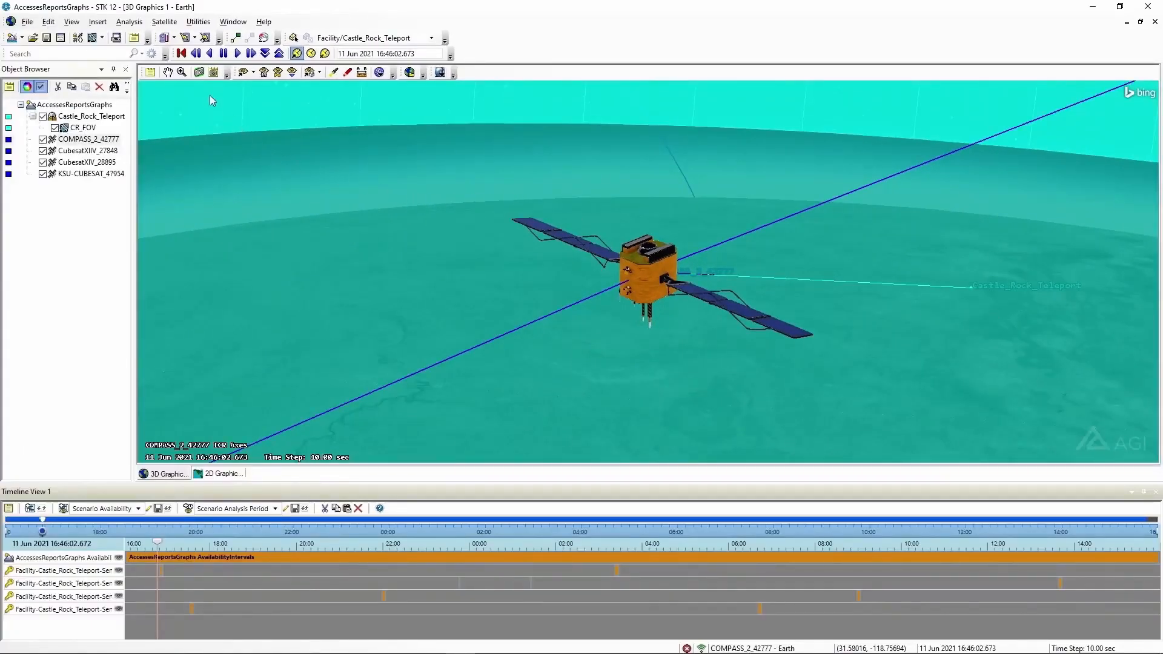
# Reset the animation, restore the 'Sat to Ground' stored view, and open the Report & Graph Manager
pyautogui.click(181, 53)
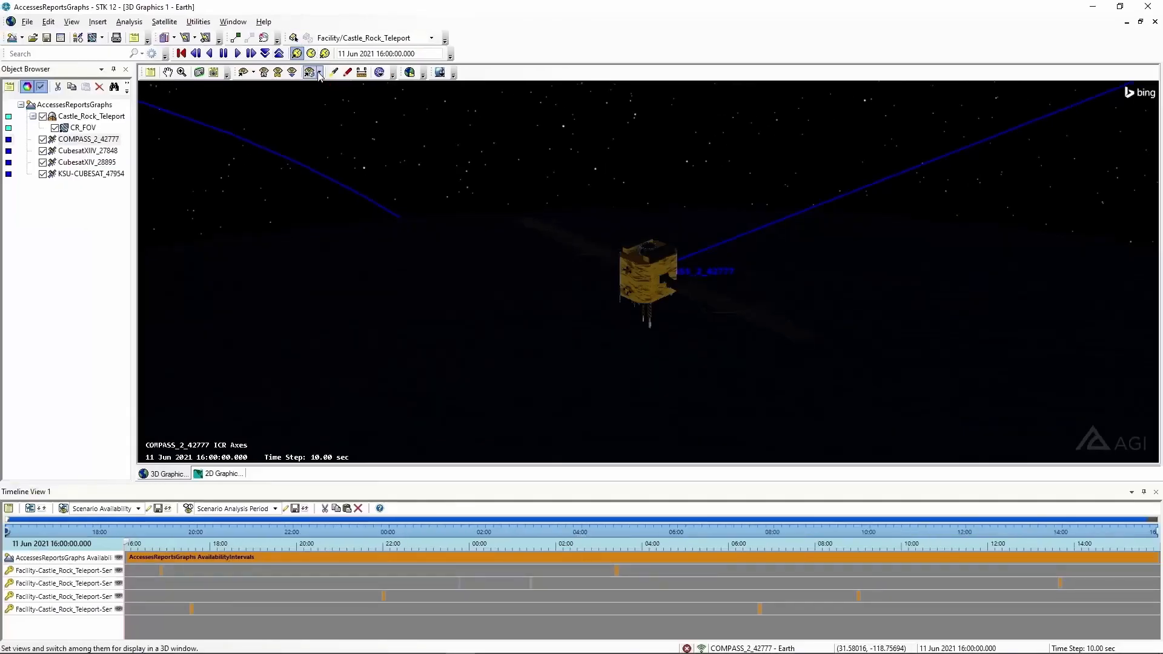
pyautogui.click(319, 72)
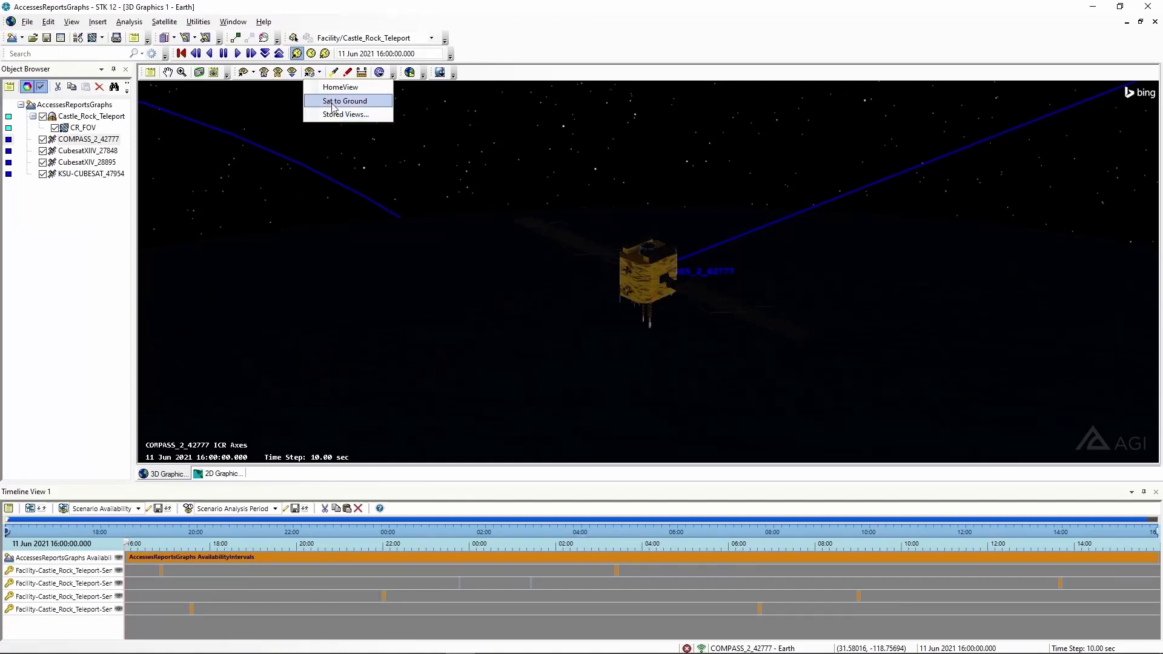
pyautogui.click(336, 103)
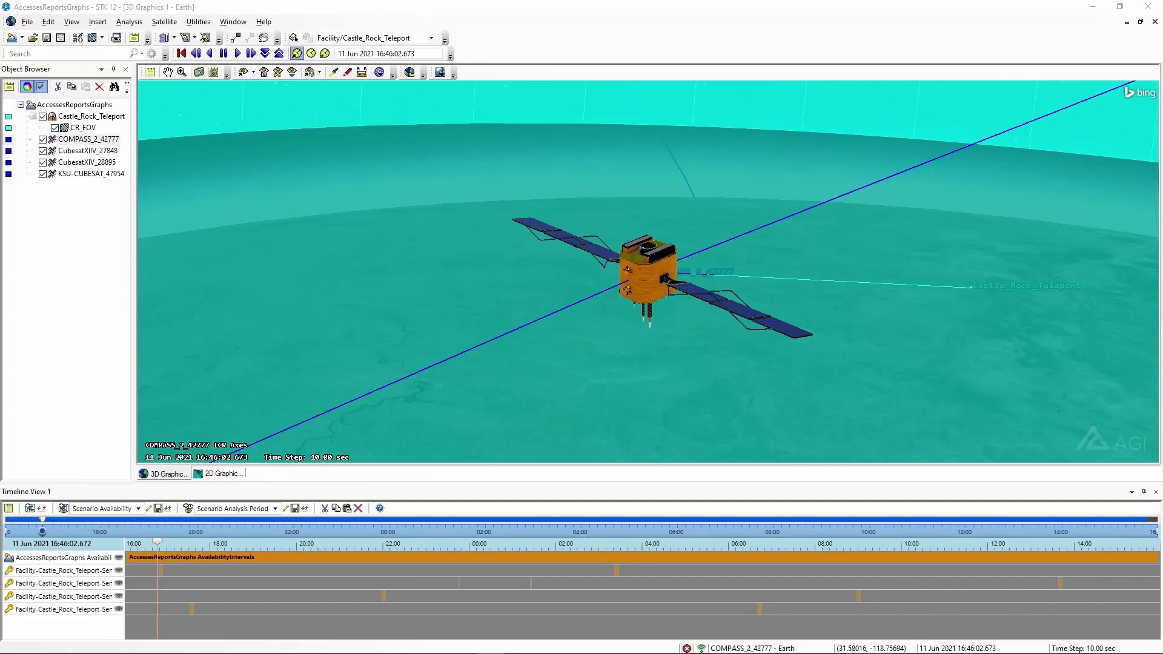
pyautogui.click(746, 567)
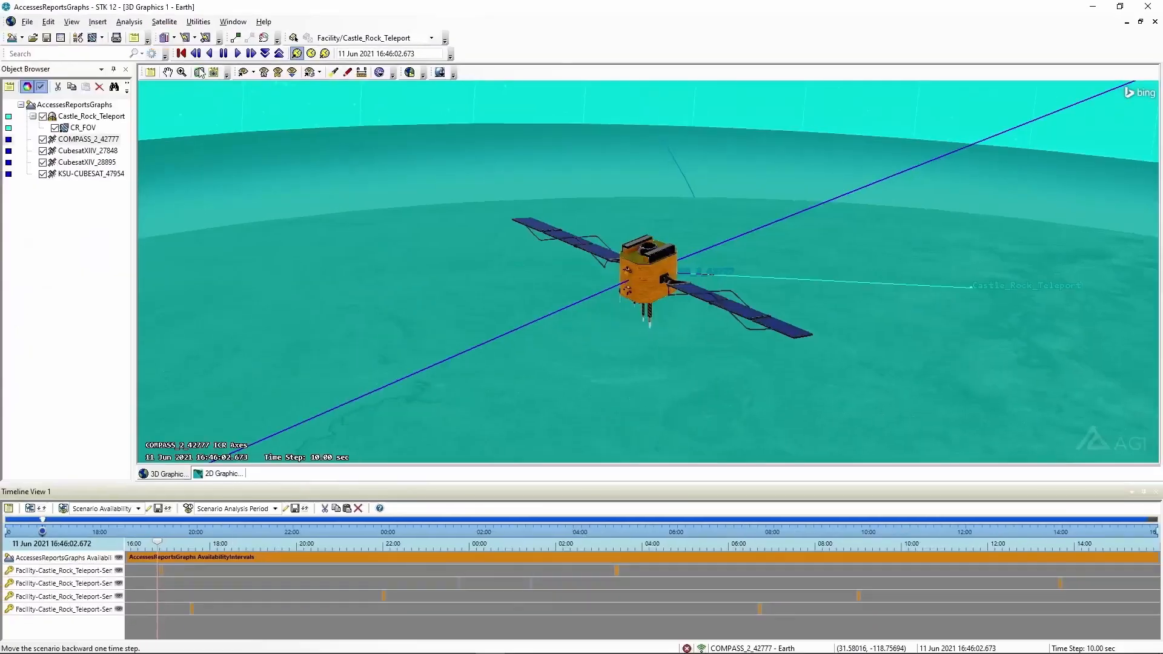
pyautogui.click(165, 40)
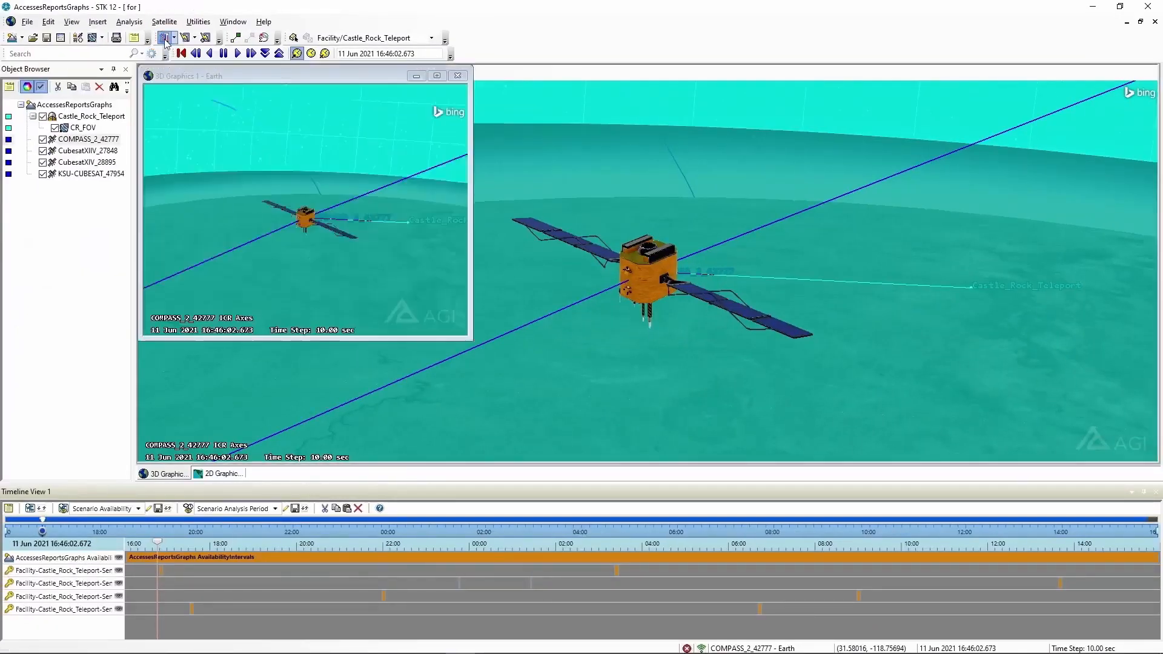
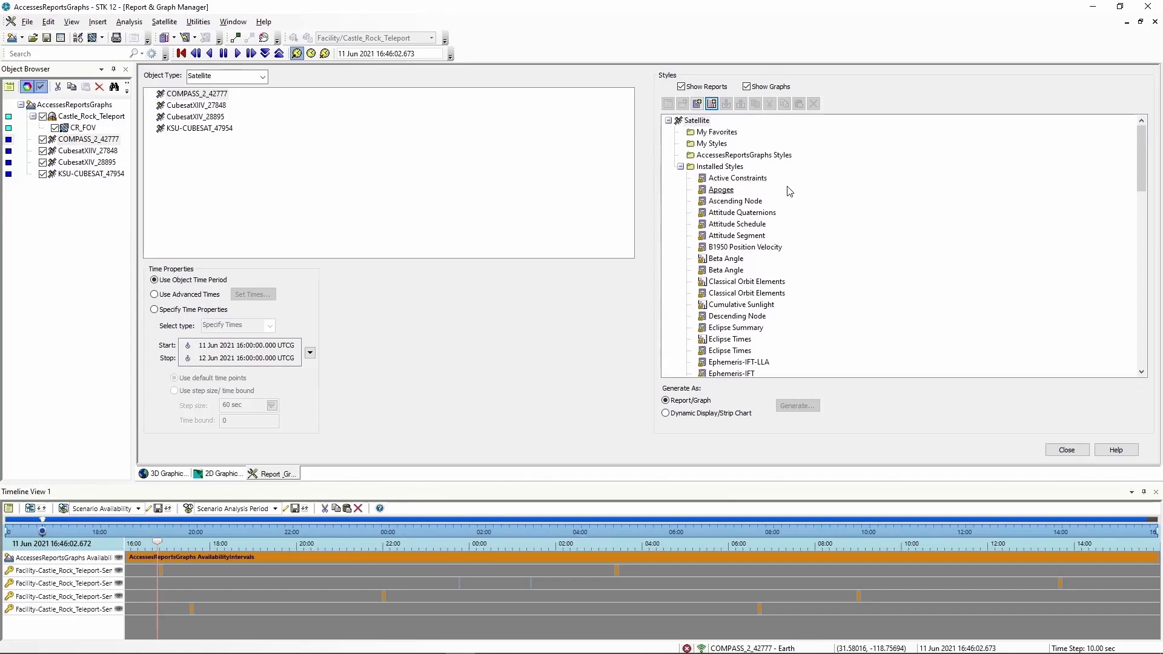
# Generate the Classical Orbit Elements report for COMPASS_2_42777 and review its table
pyautogui.click(188, 95)
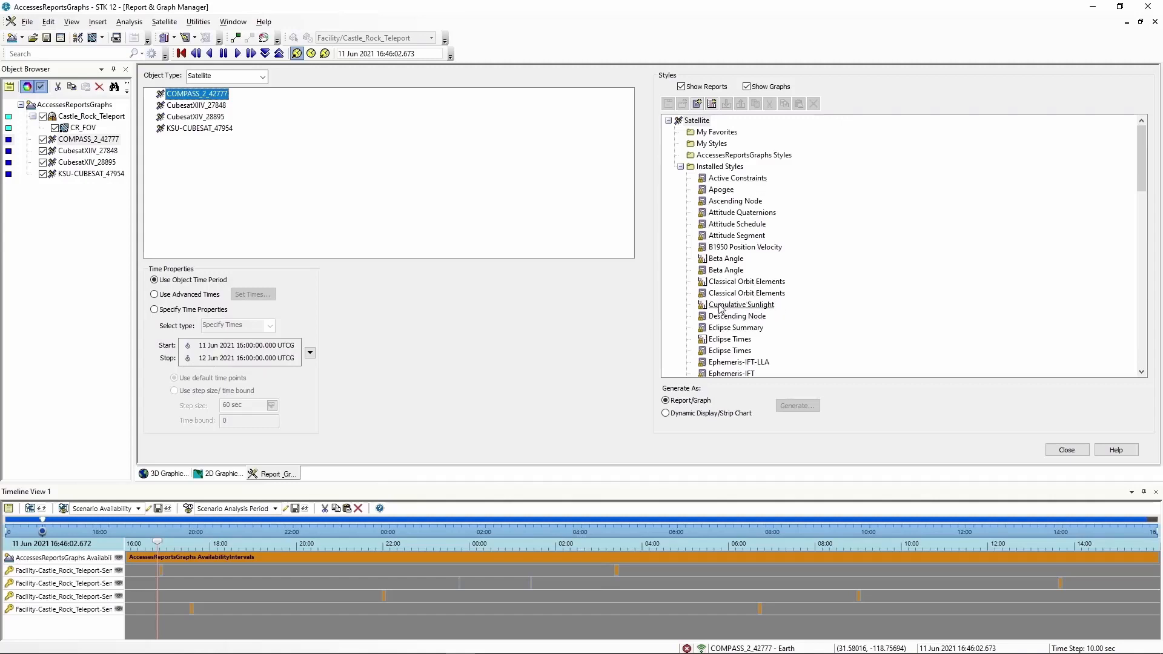
pyautogui.click(755, 295)
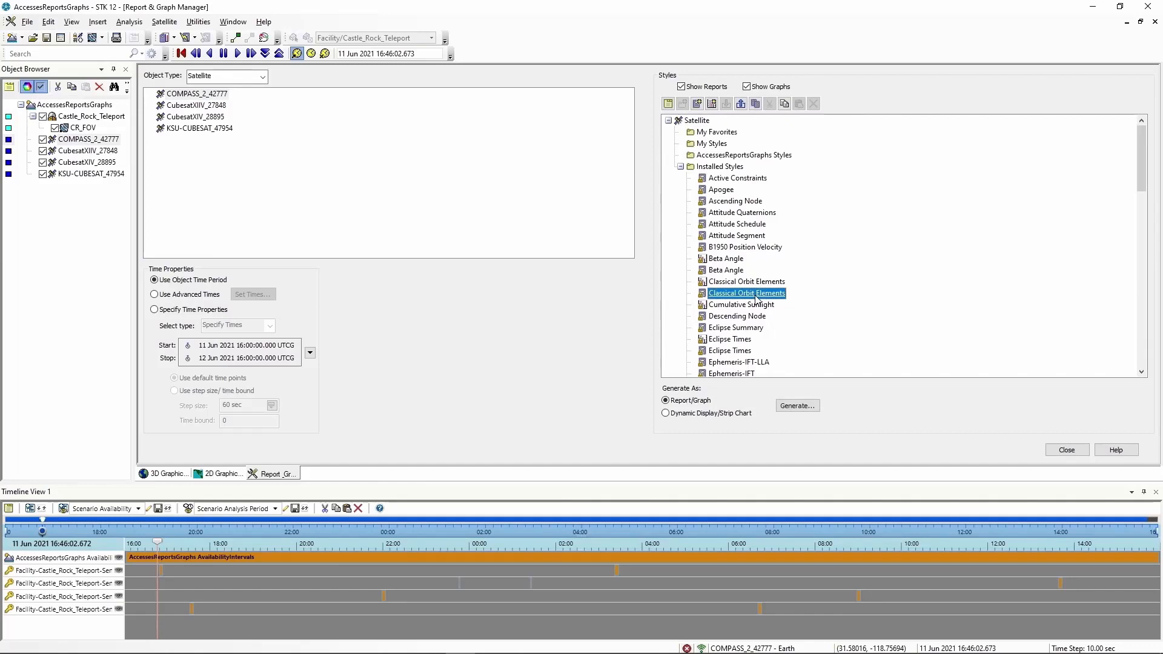
pyautogui.click(796, 407)
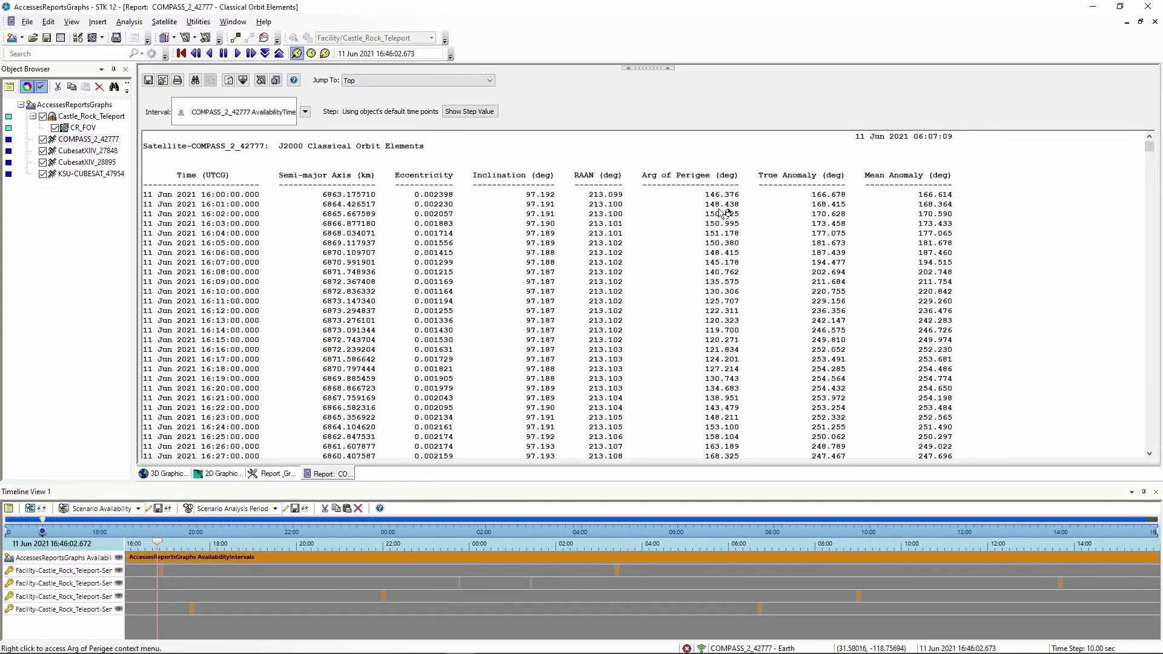
pyautogui.rightClick(336, 473)
# Close the generated report and open the Classical Orbit Elements style's properties
pyautogui.click(364, 479)
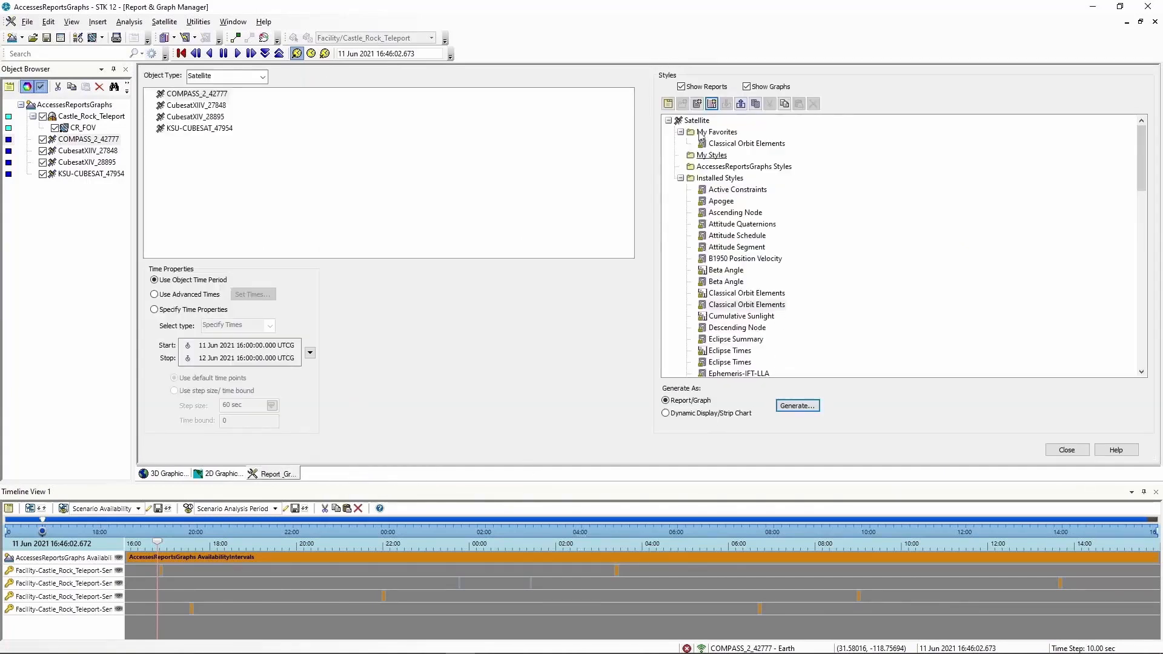
pyautogui.rightClick(748, 309)
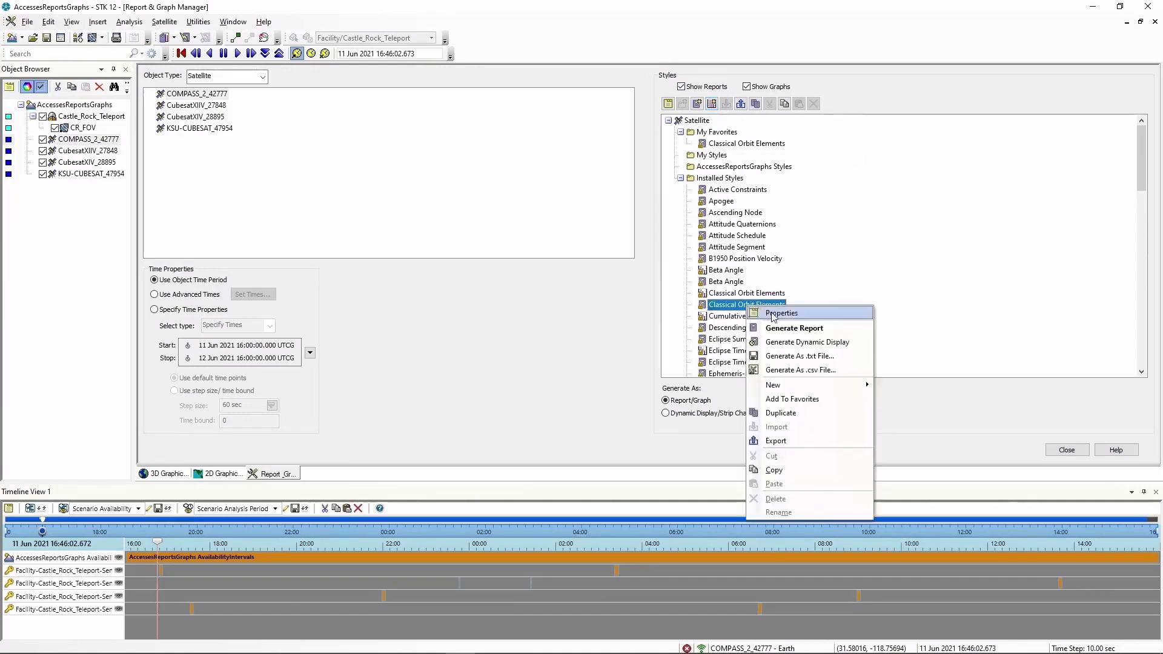
pyautogui.click(774, 313)
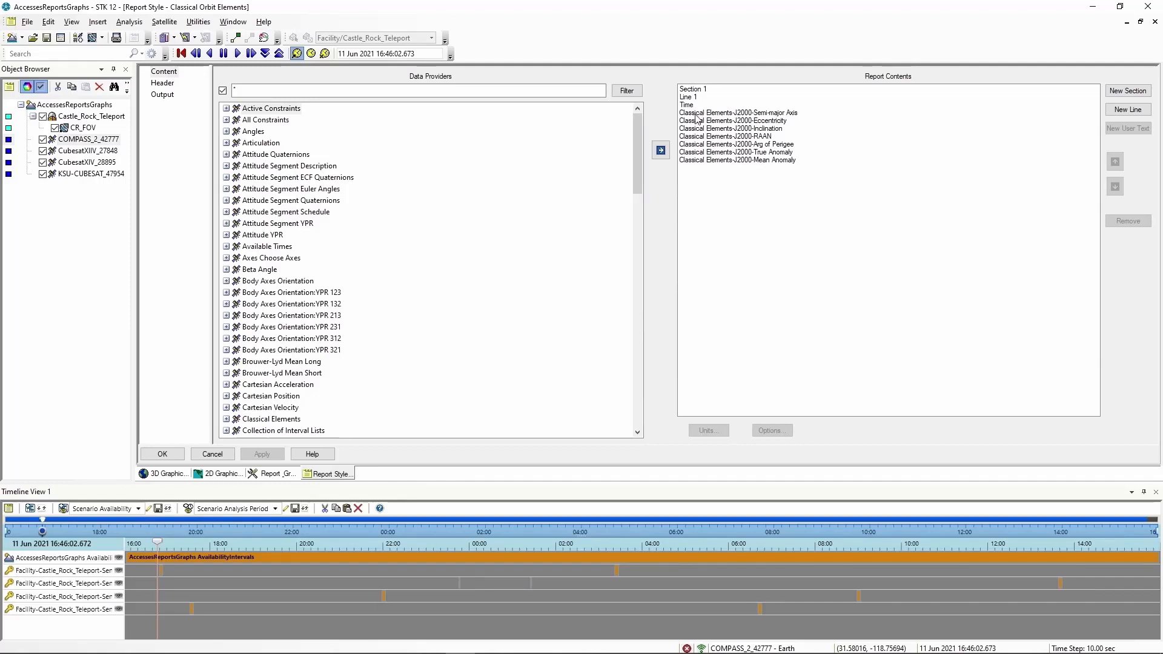
# Override default units so Semi-major Axis is reported in Meters (m)
pyautogui.click(761, 115)
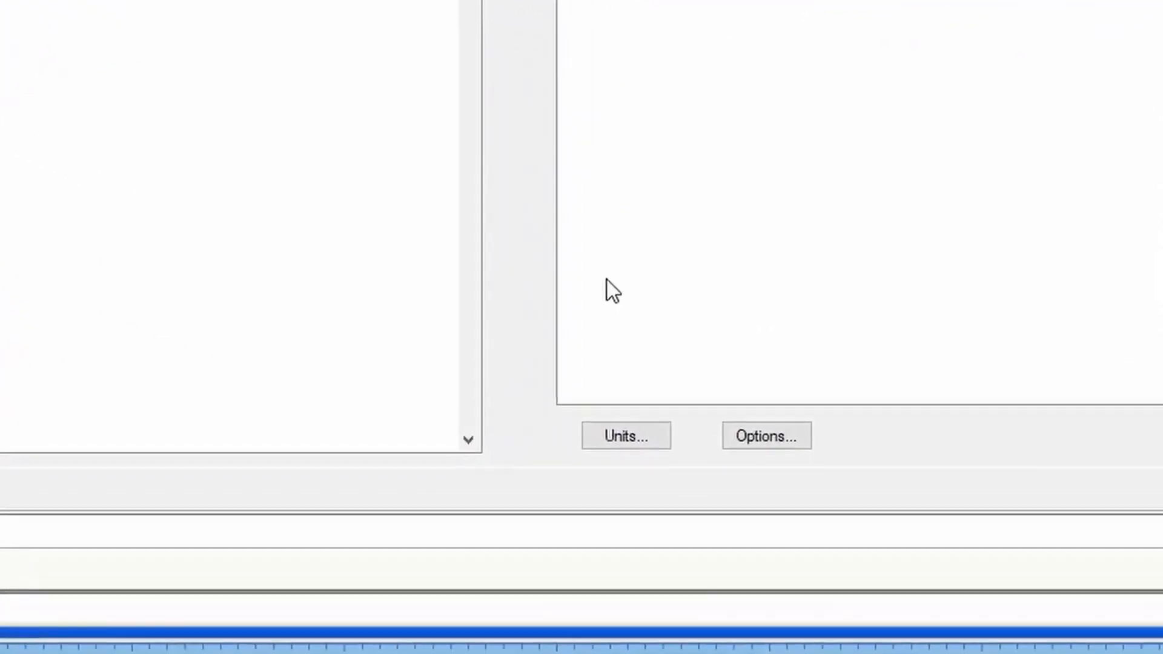
pyautogui.click(599, 437)
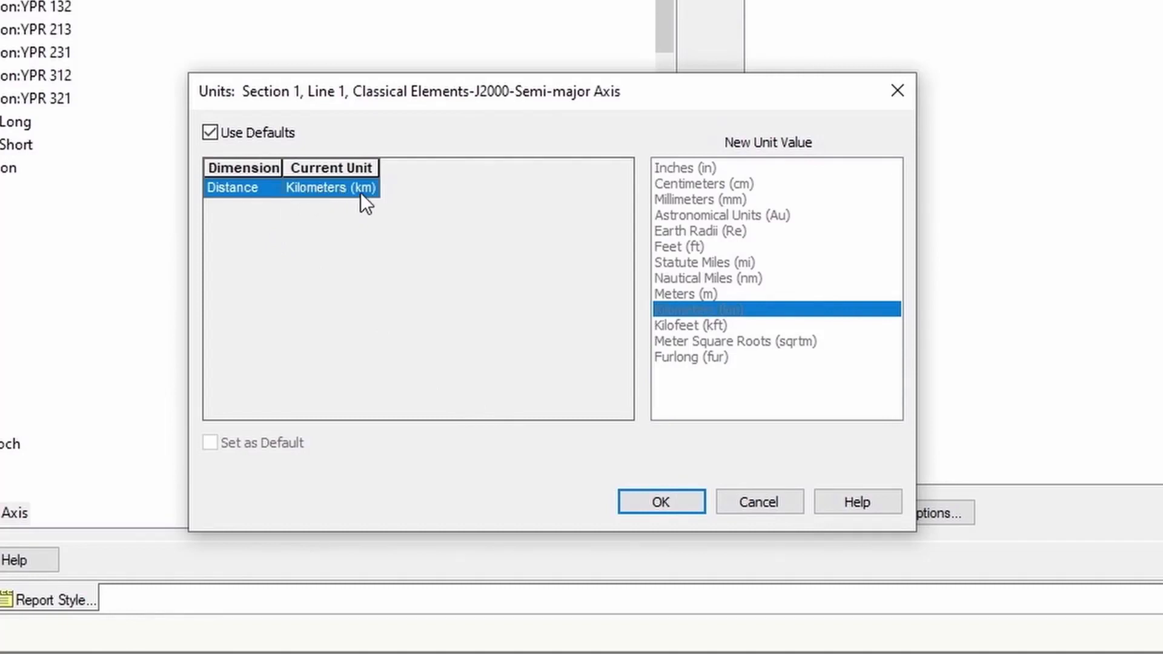
pyautogui.click(211, 132)
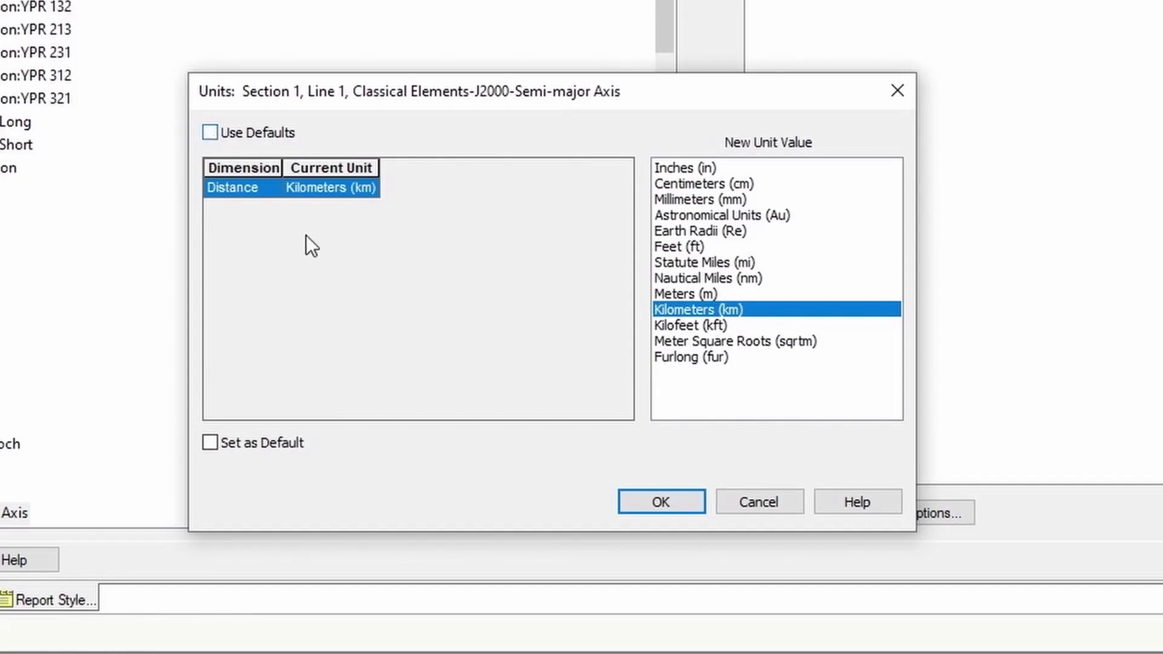
pyautogui.click(687, 293)
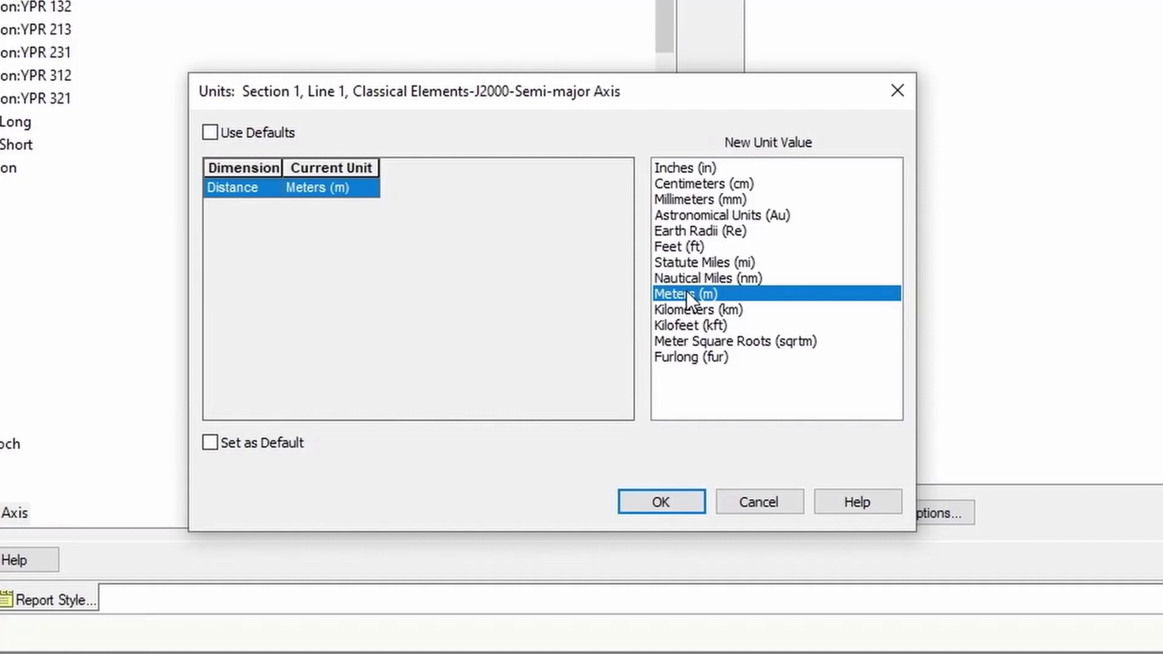
pyautogui.click(660, 502)
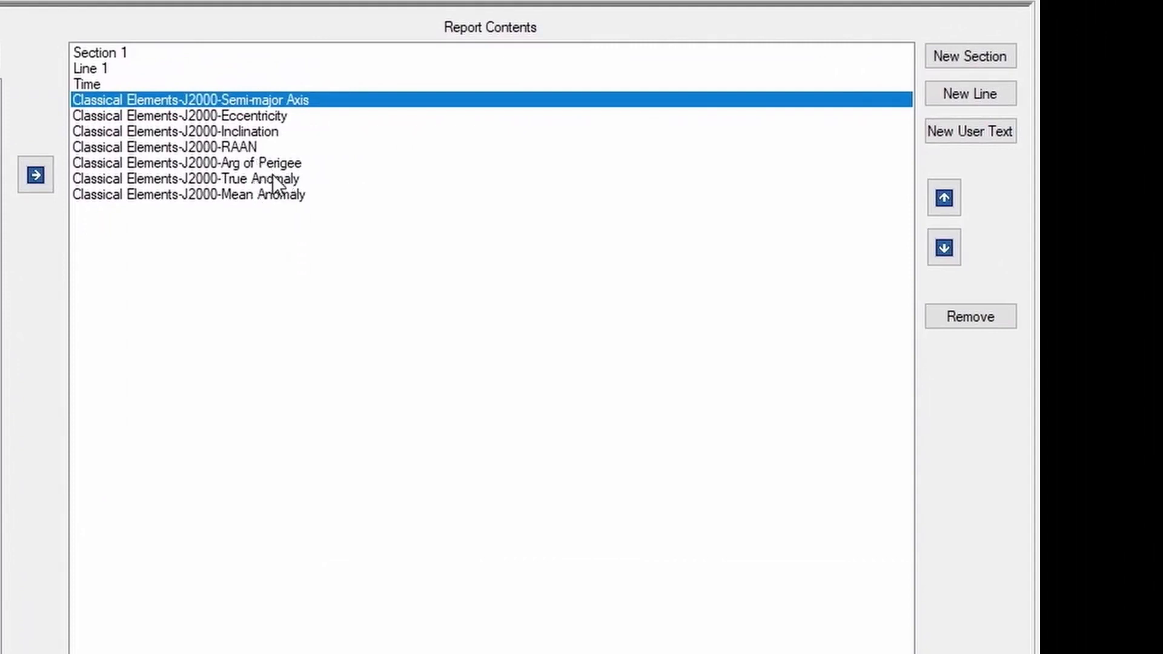
# Remove Arg of Perigee, True Anomaly and Mean Anomaly from the report contents
pyautogui.click(256, 164)
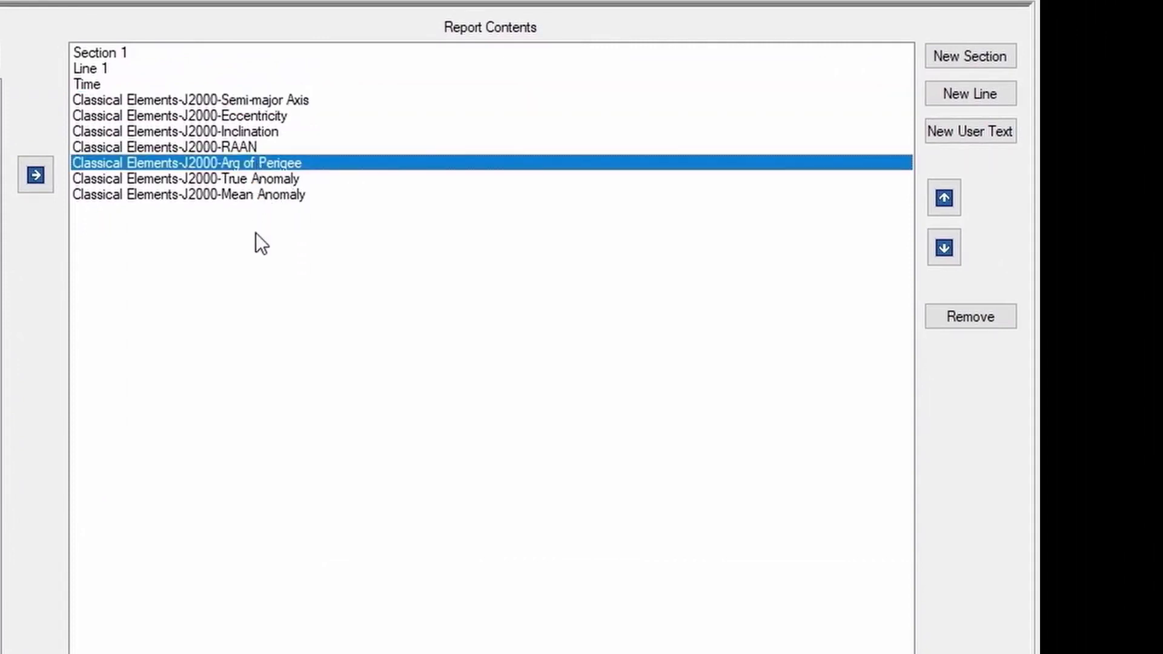
pyautogui.keyDown('shift'); pyautogui.click(258, 193); pyautogui.keyUp('shift')
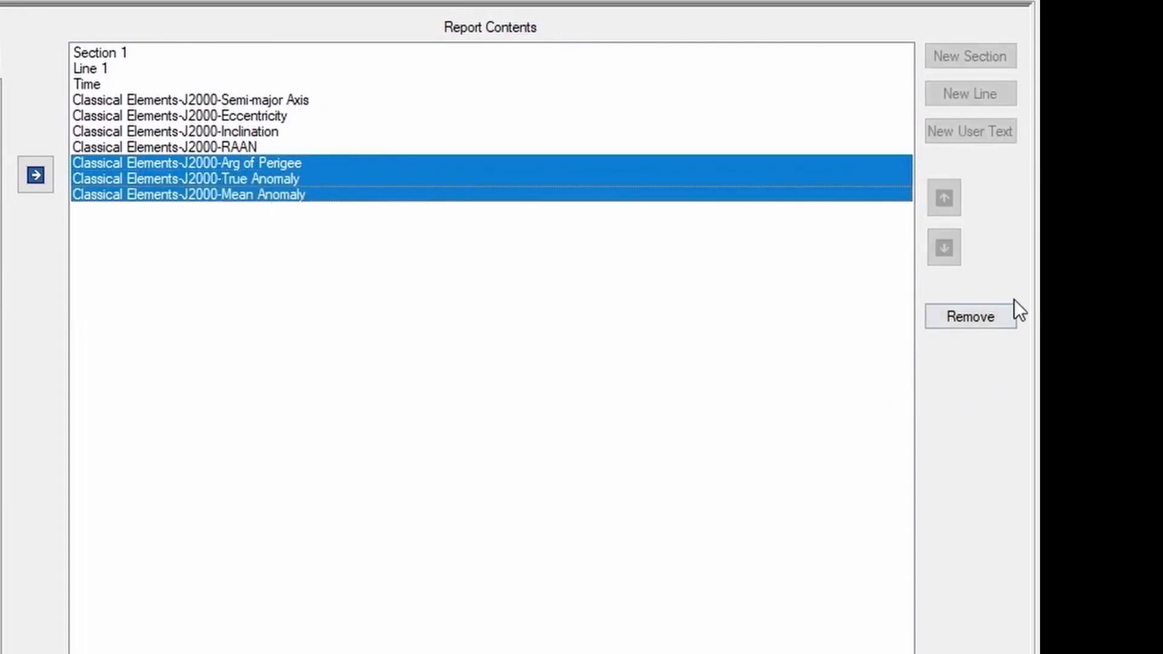
pyautogui.click(972, 316)
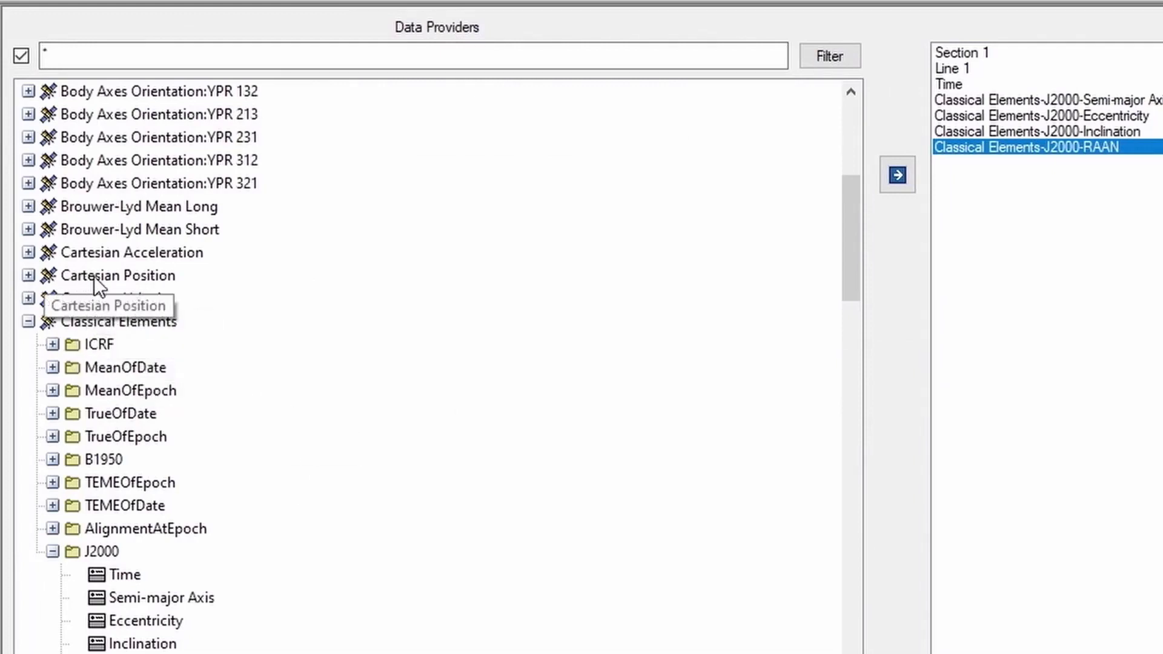
# Add Cartesian Position J2000 x, y and z to the contents and apply the style
pyautogui.click(28, 275)
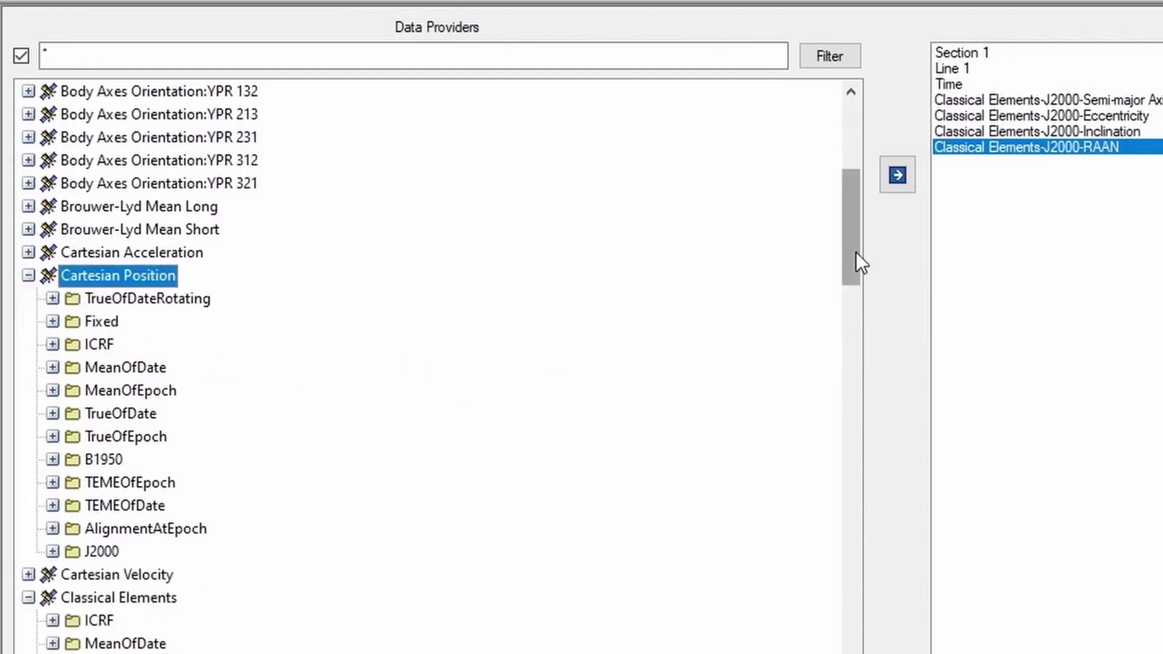
pyautogui.moveTo(856, 252); pyautogui.dragTo(856, 275)
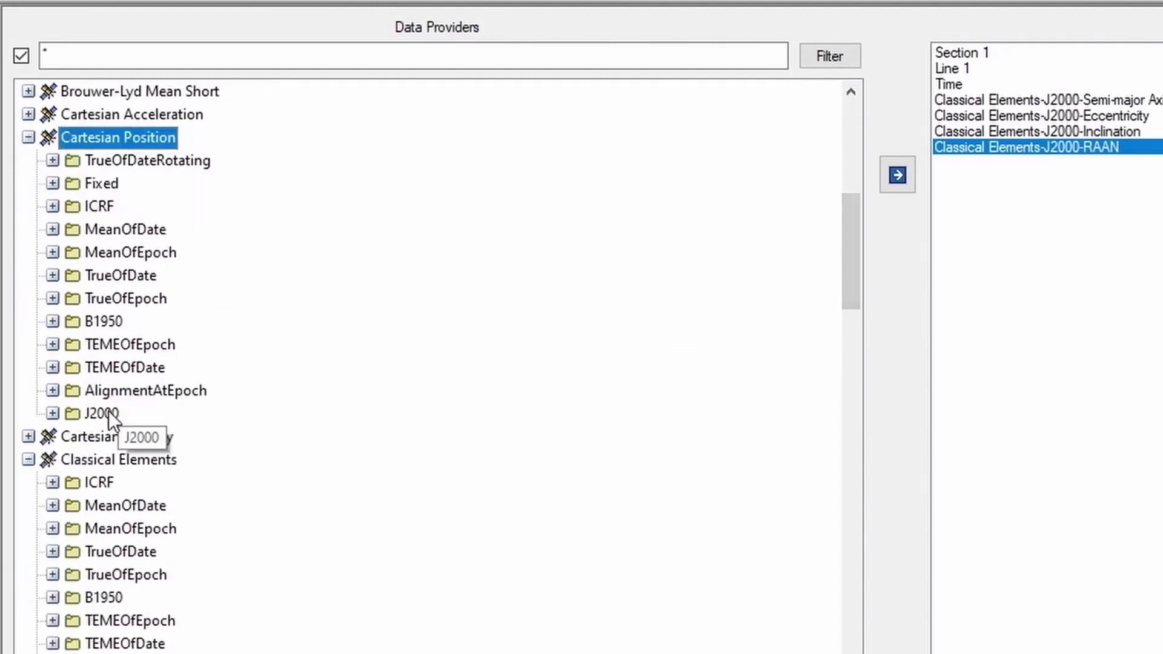
pyautogui.click(53, 414)
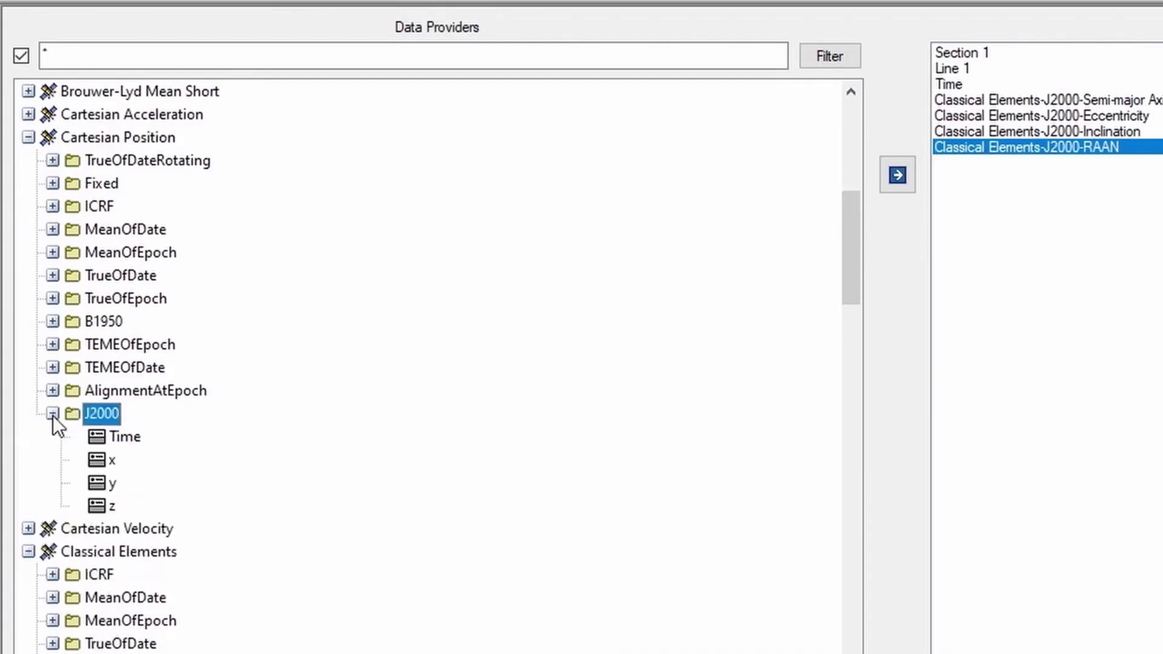
pyautogui.click(112, 460)
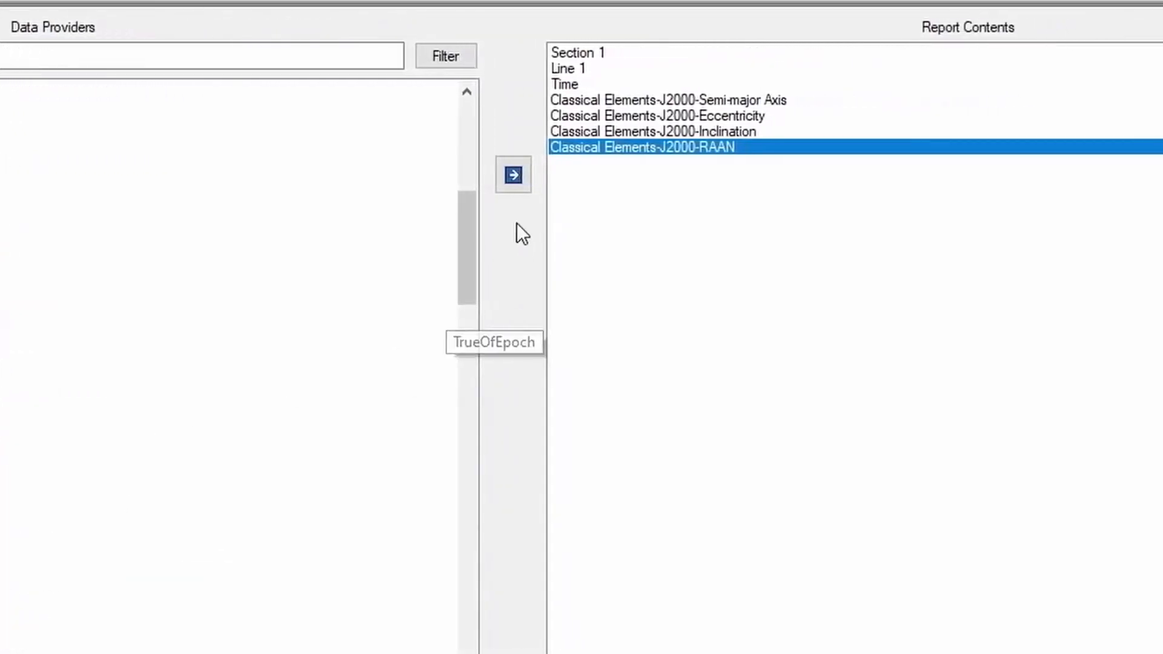
pyautogui.click(524, 175)
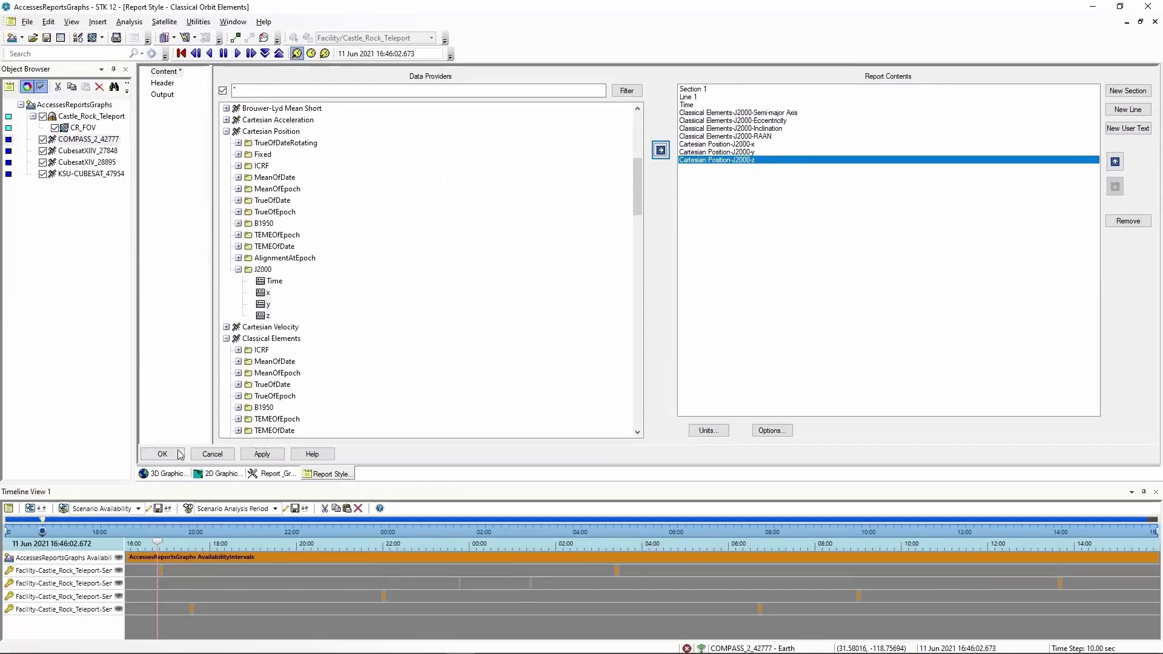
pyautogui.click(179, 454)
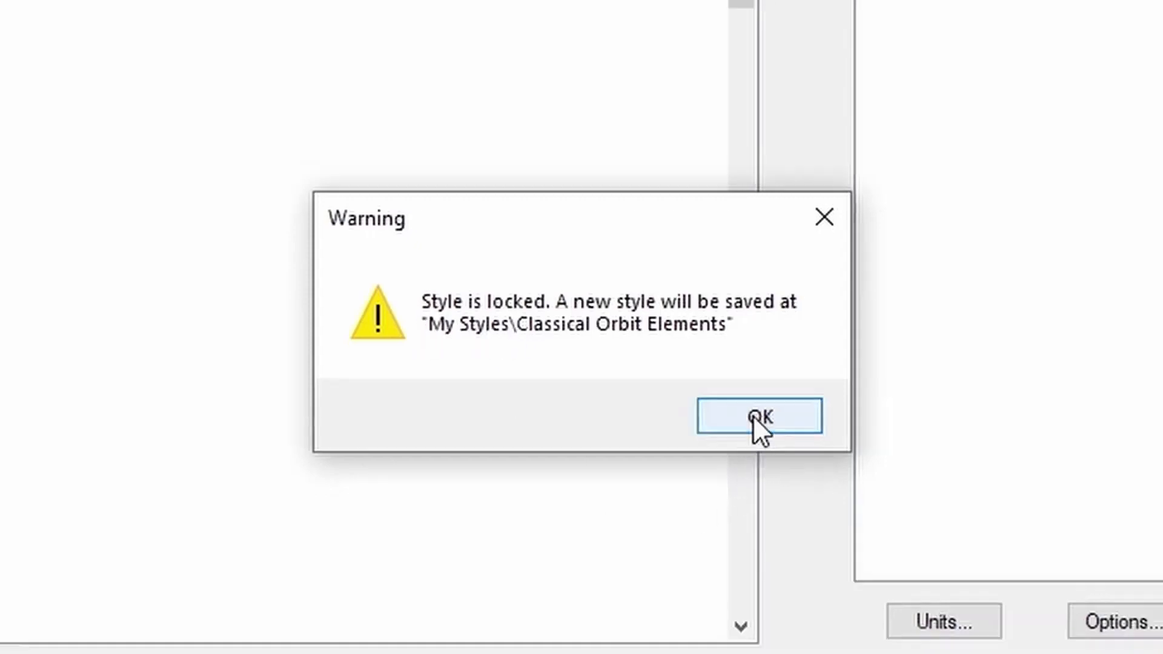
# Save the edited style under My Styles and rename it 'My Classical Orbit Elements'
pyautogui.click(764, 427)
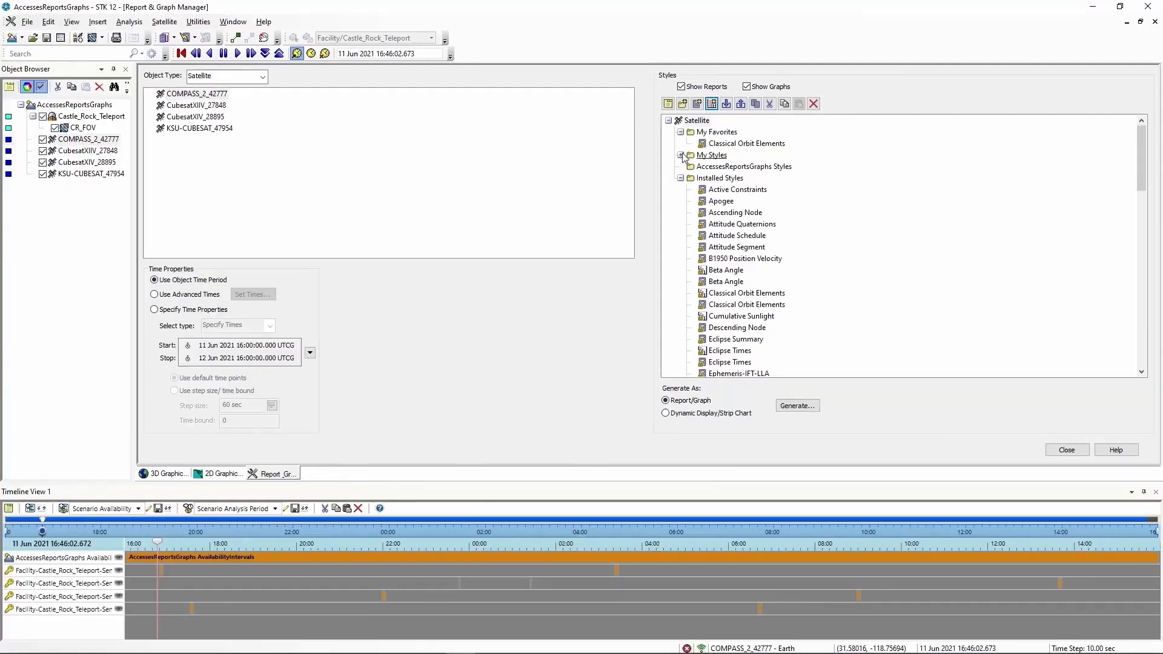
pyautogui.doubleClick(684, 156)
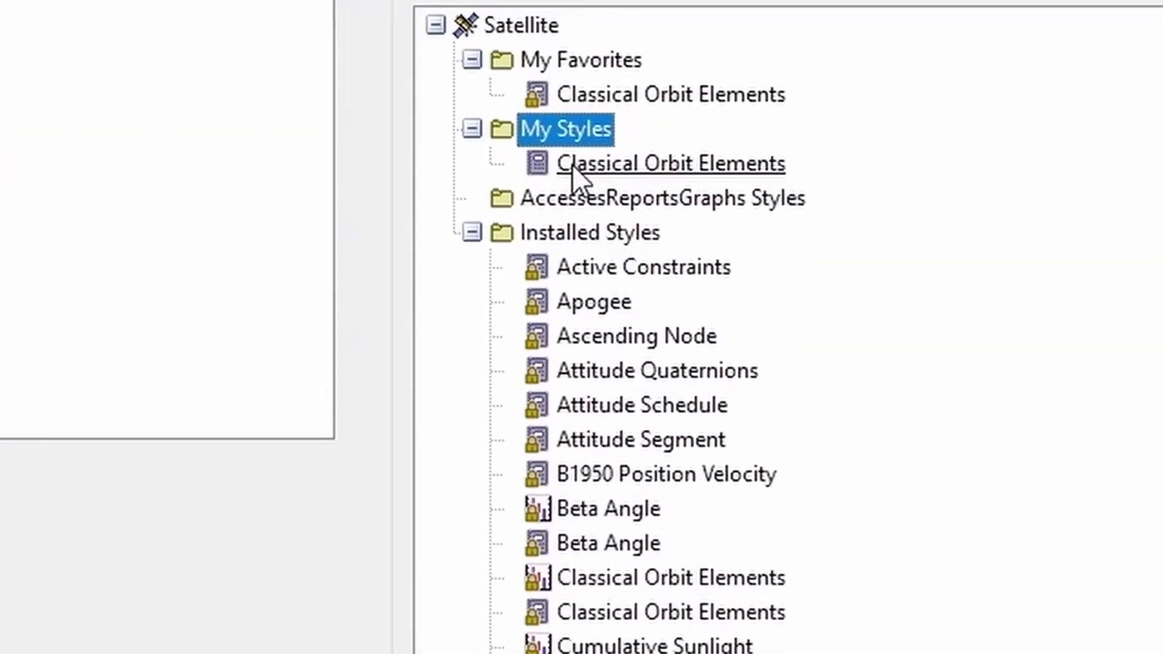
pyautogui.click(572, 165)
pyautogui.click(557, 165)
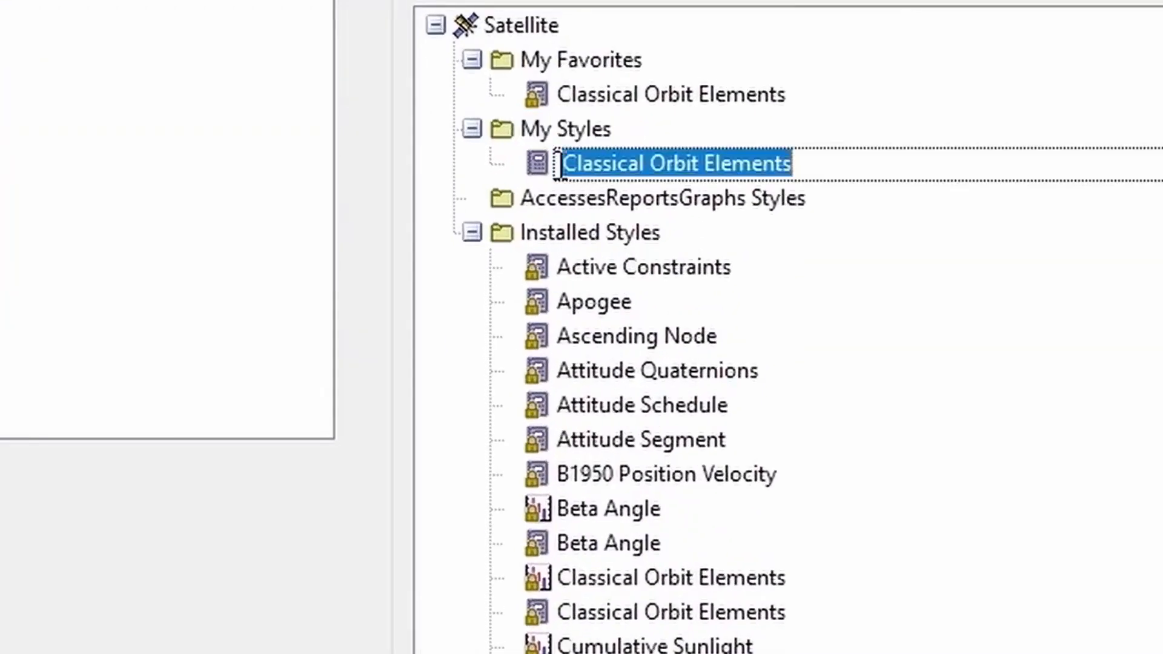
pyautogui.click(564, 162)
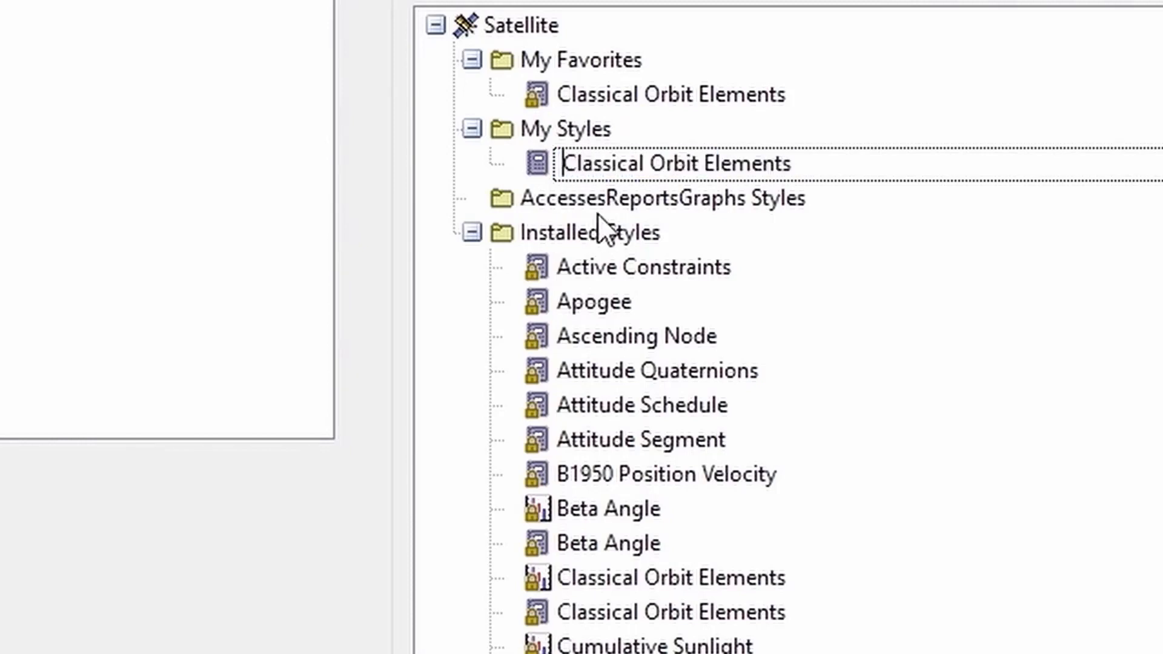
pyautogui.write('My')
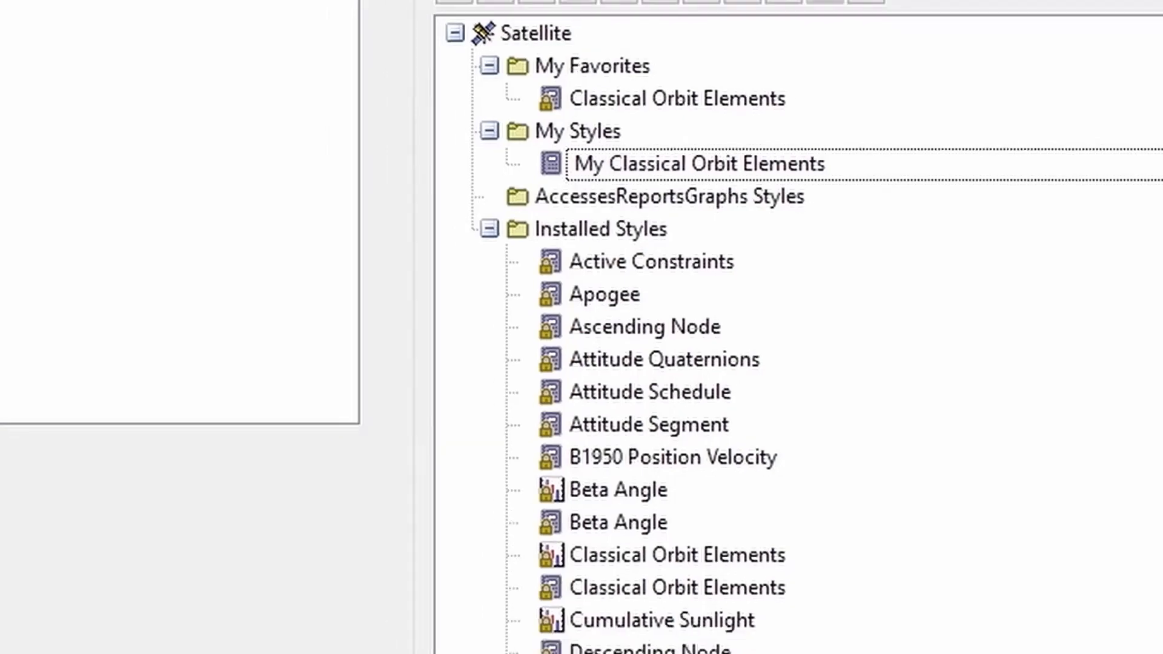
pyautogui.press('Return')
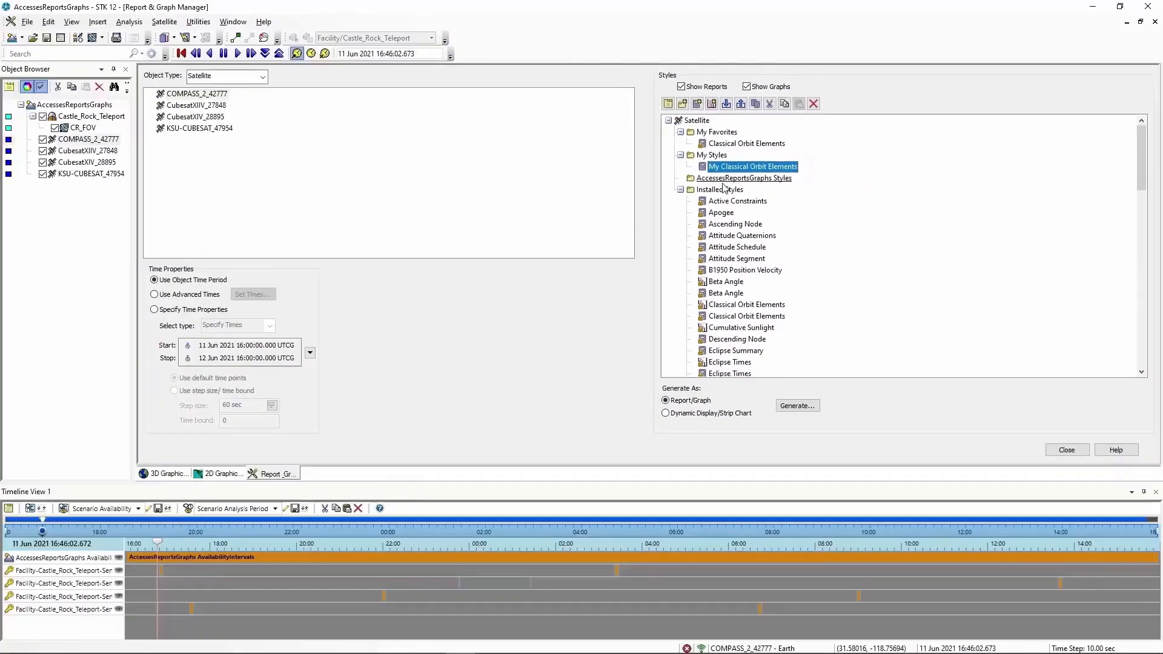
# Generate the My Classical Orbit Elements report for COMPASS_2_42777 and inspect its x, y, z columns
pyautogui.click(799, 407)
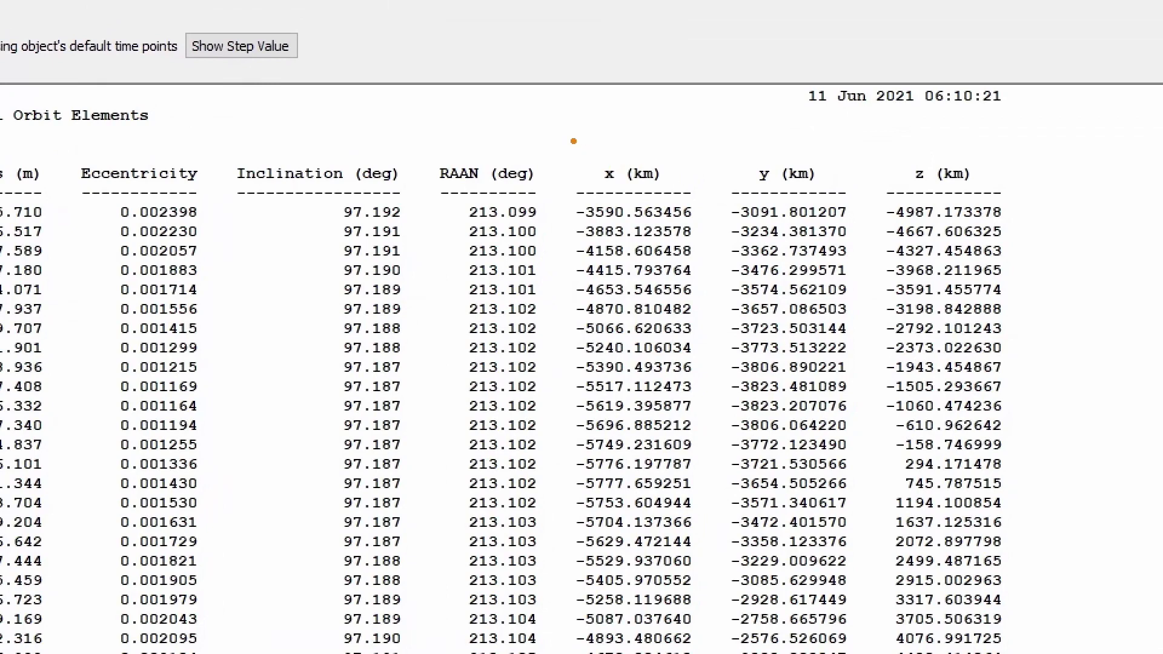
pyautogui.moveTo(567, 139)
pyautogui.mouseDown()
pyautogui.moveTo(619, 182)
pyautogui.moveTo(877, 207)
pyautogui.moveTo(1027, 204)
pyautogui.mouseUp()
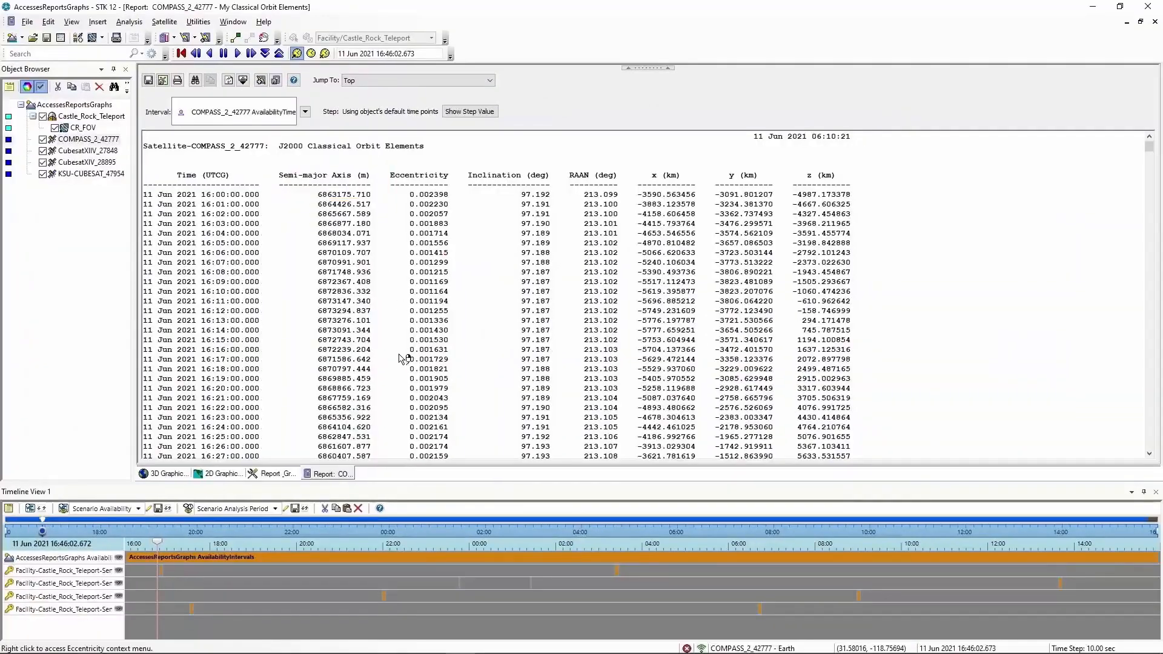
pyautogui.rightClick(337, 472)
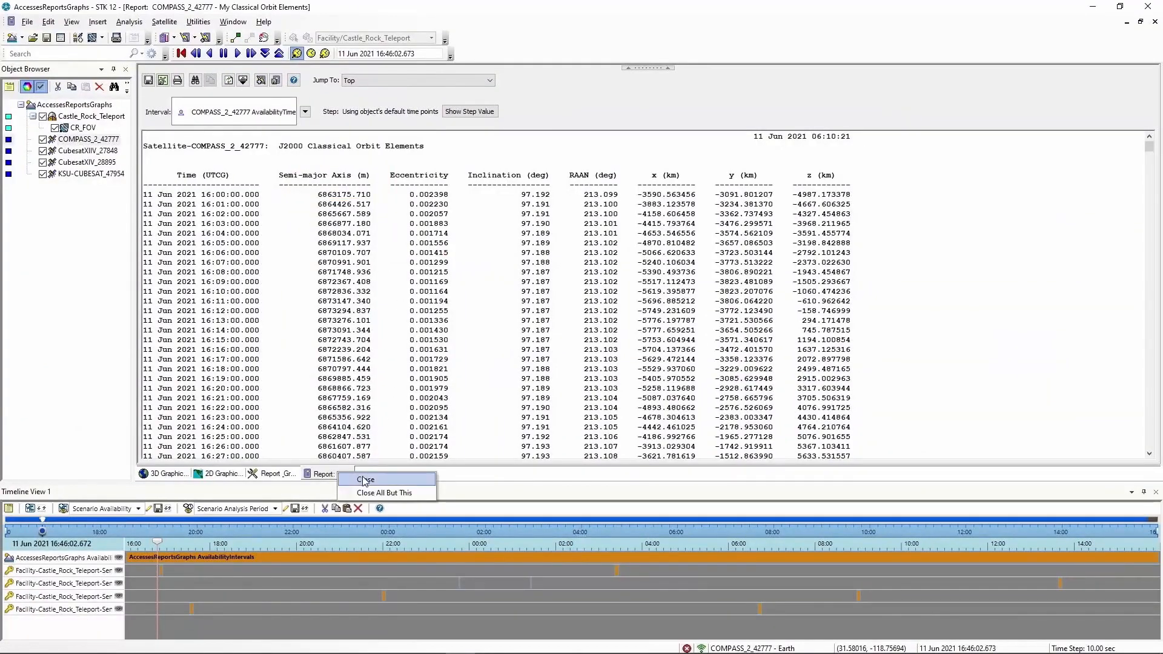
# Close the report and the Report & Graph Manager, returning to the 3D view
pyautogui.click(365, 480)
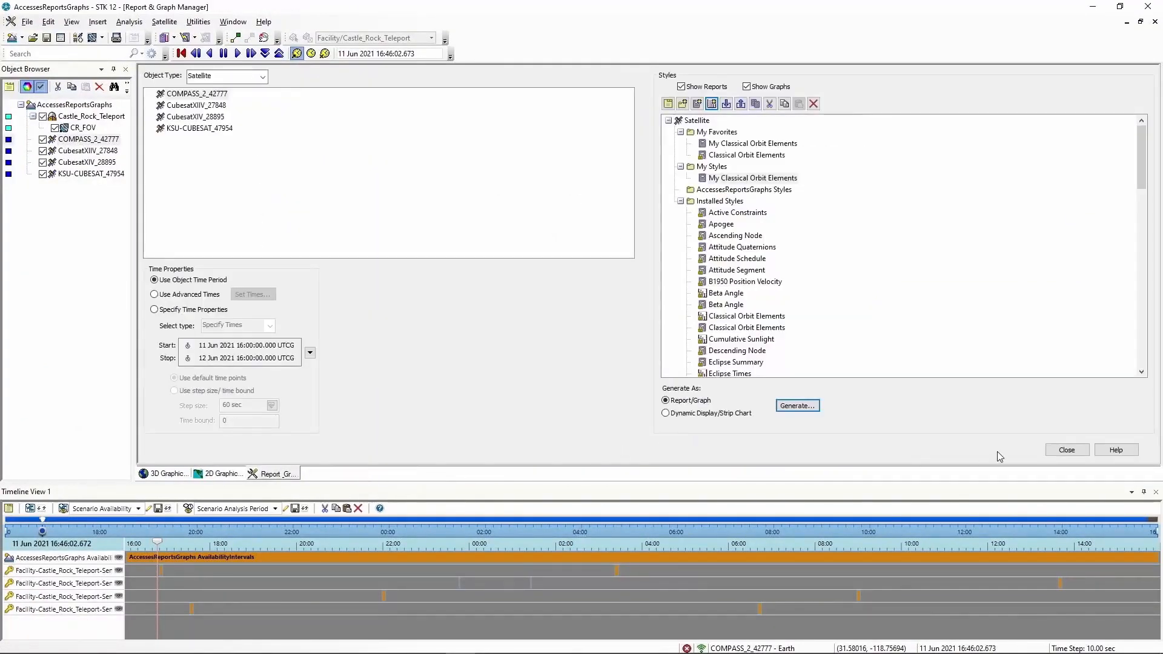
pyautogui.click(1060, 453)
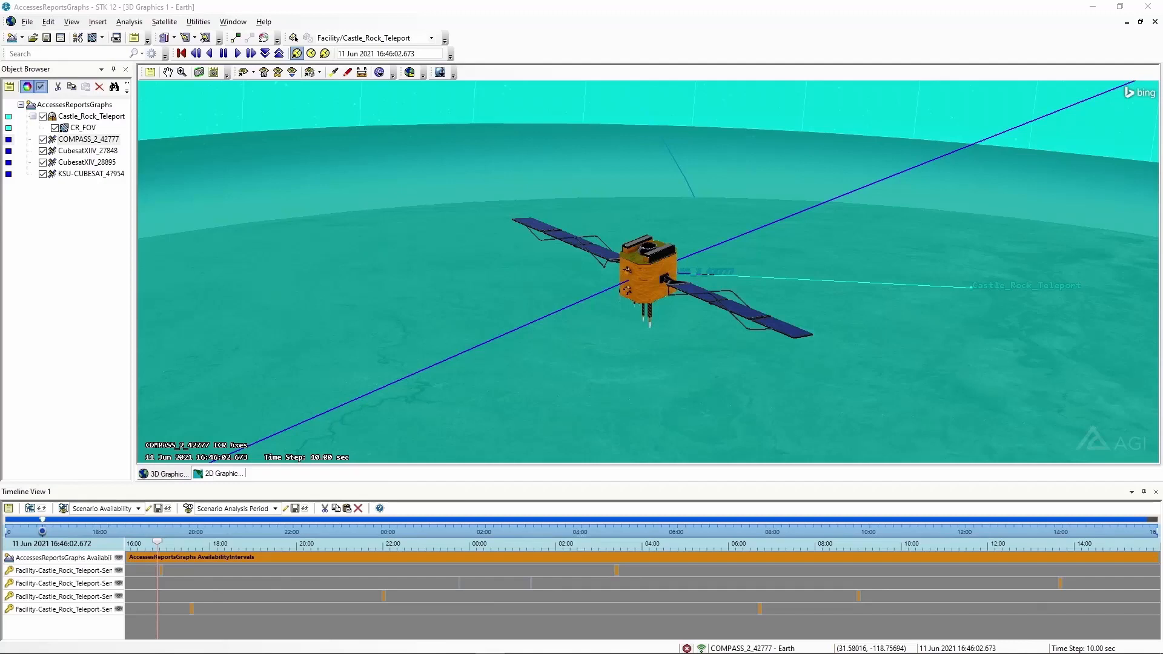
pyautogui.click(526, 356)
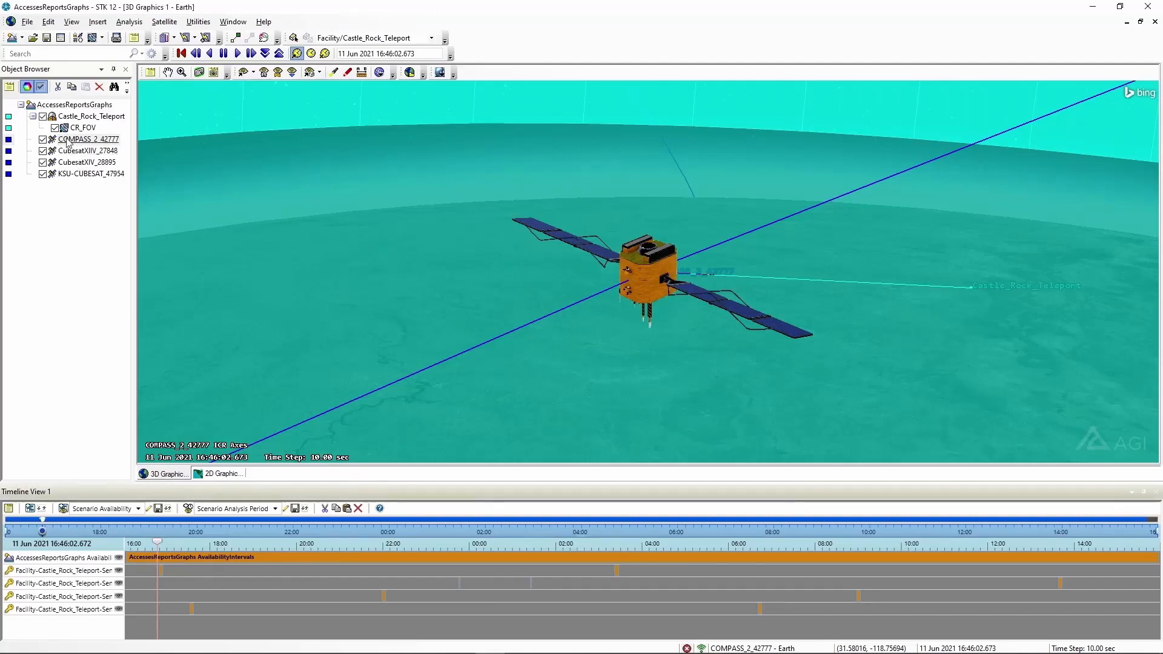
# Open COMPASS_2_42777's 3D Graphics Data Display properties page
pyautogui.rightClick(88, 139)
pyautogui.click(109, 142)
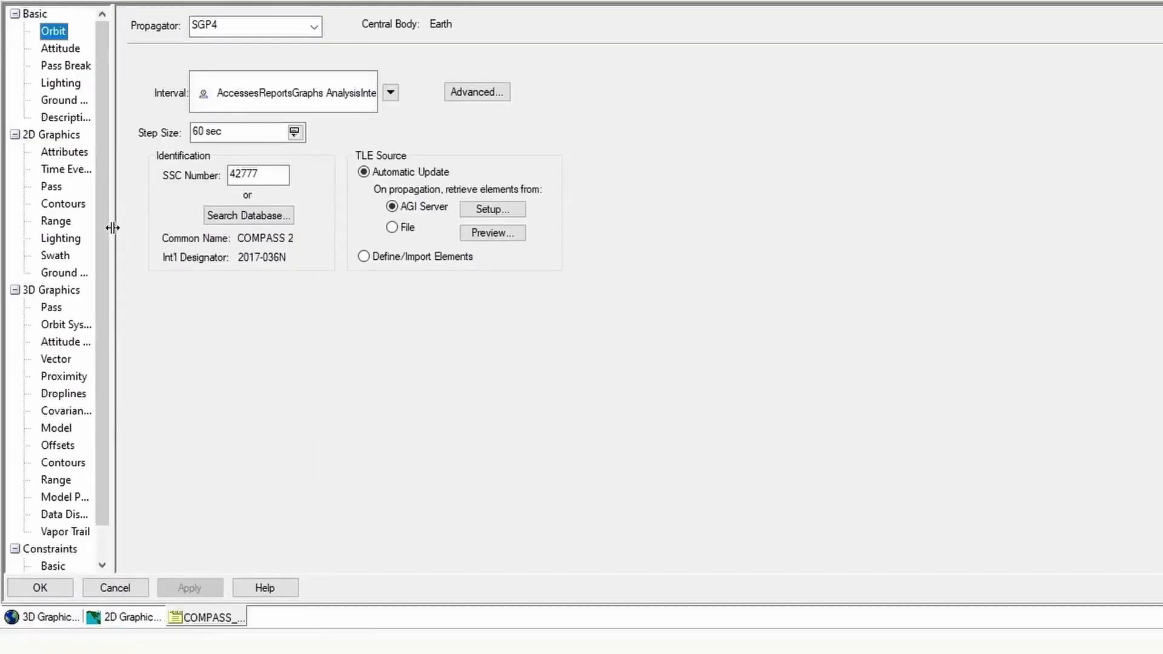
pyautogui.moveTo(113, 228); pyautogui.dragTo(225, 229)
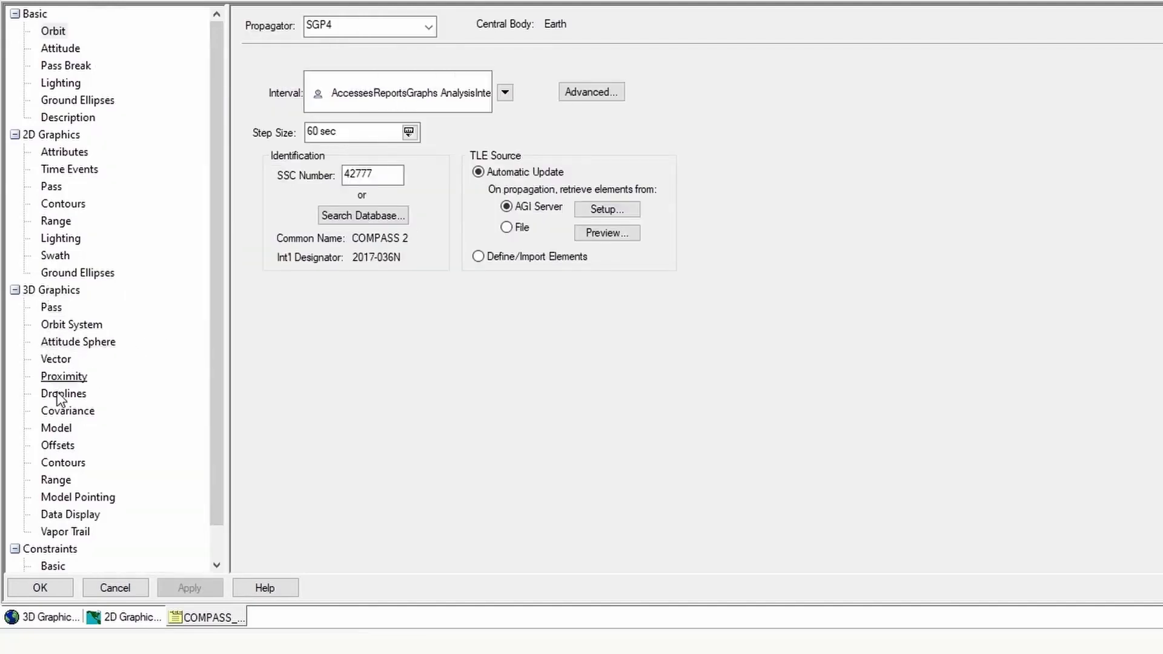
pyautogui.click(53, 516)
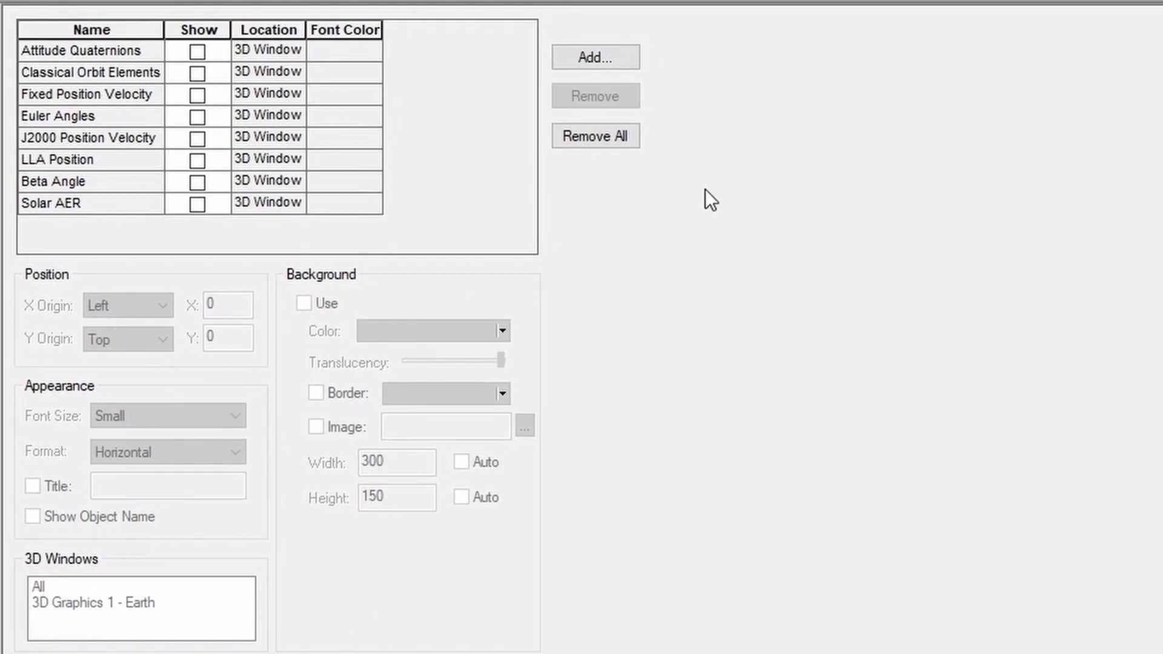
# Add a data display using the My Classical Orbit Elements style
pyautogui.click(590, 56)
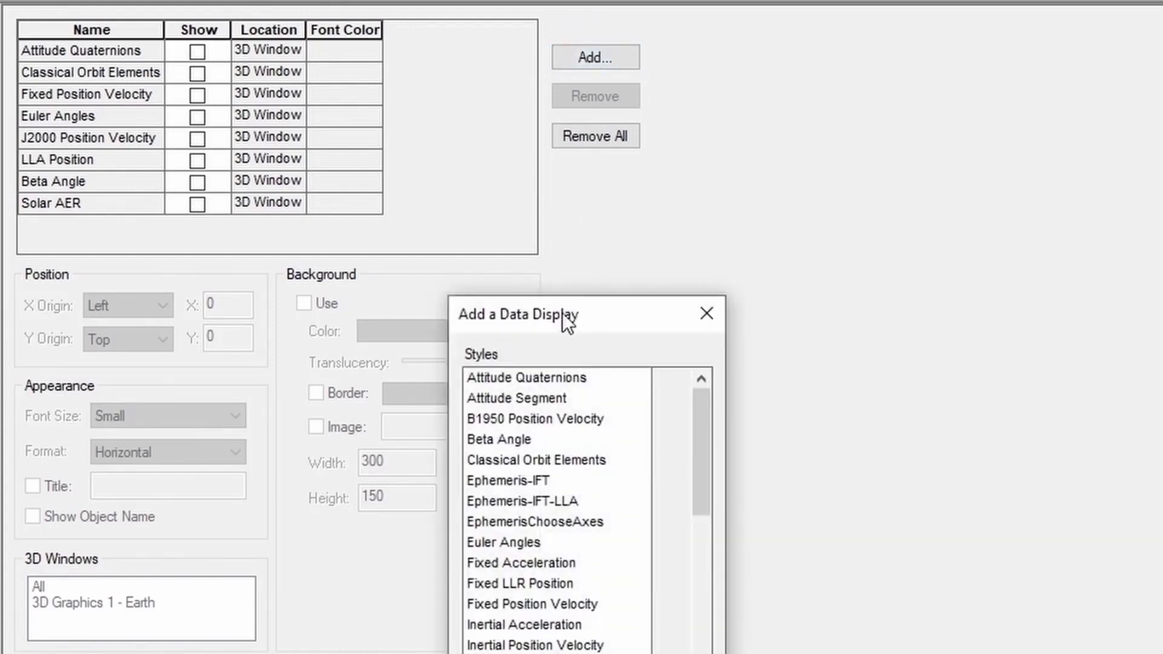
pyautogui.moveTo(565, 318); pyautogui.dragTo(614, 41)
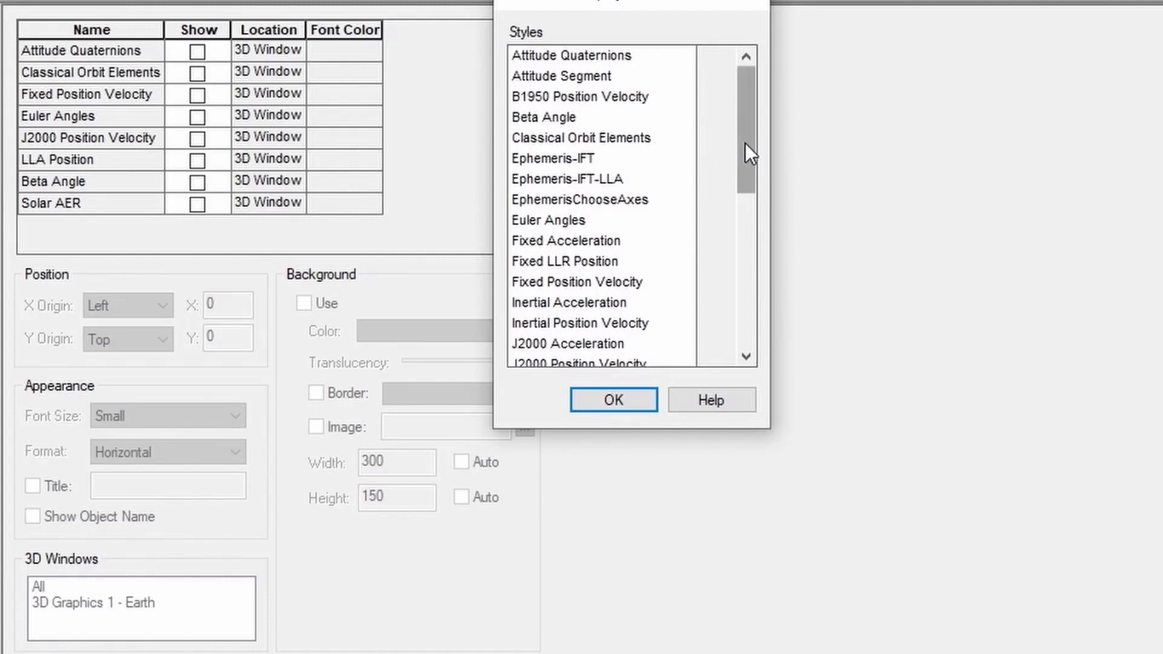
pyautogui.moveTo(745, 143); pyautogui.dragTo(739, 219)
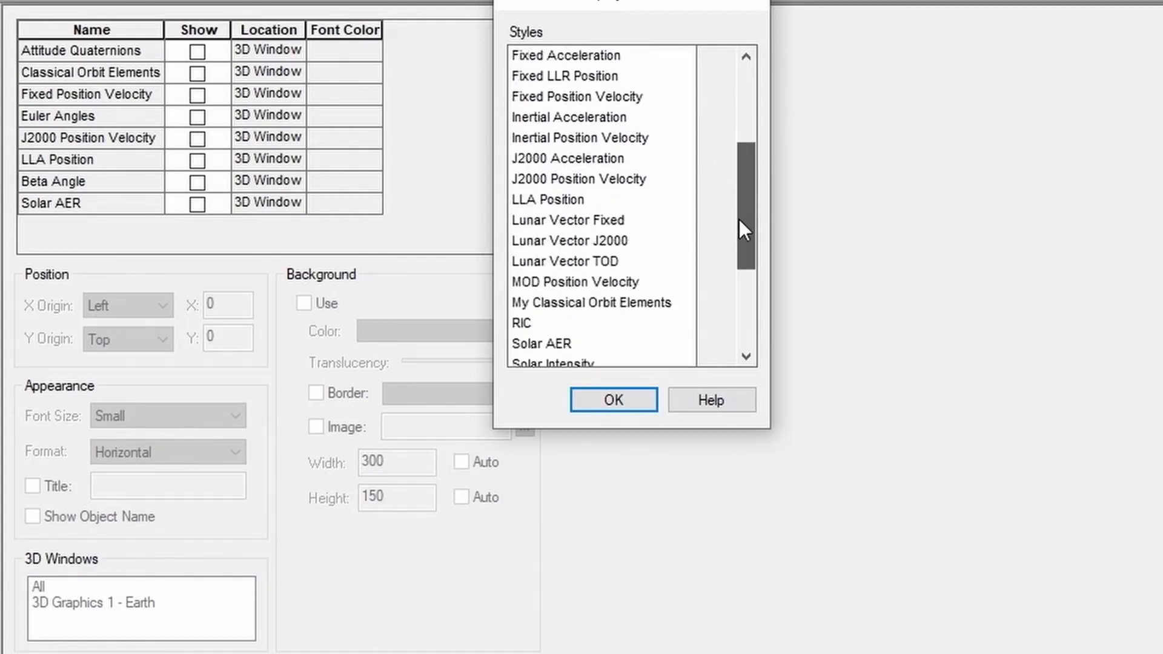
pyautogui.click(557, 306)
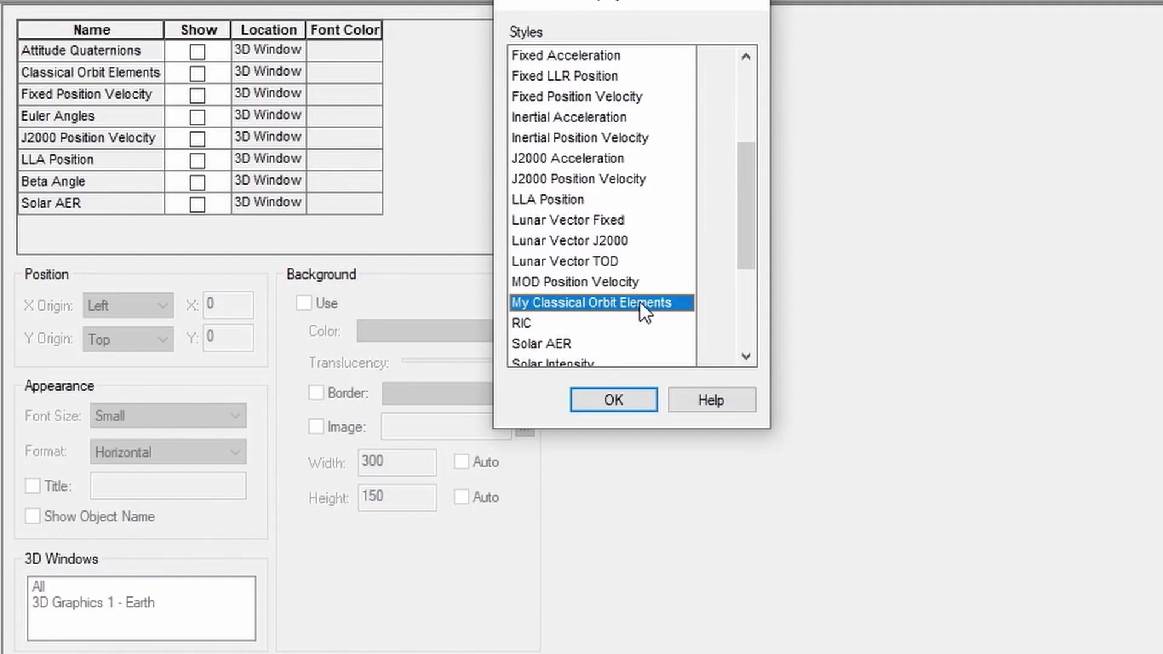
pyautogui.click(623, 400)
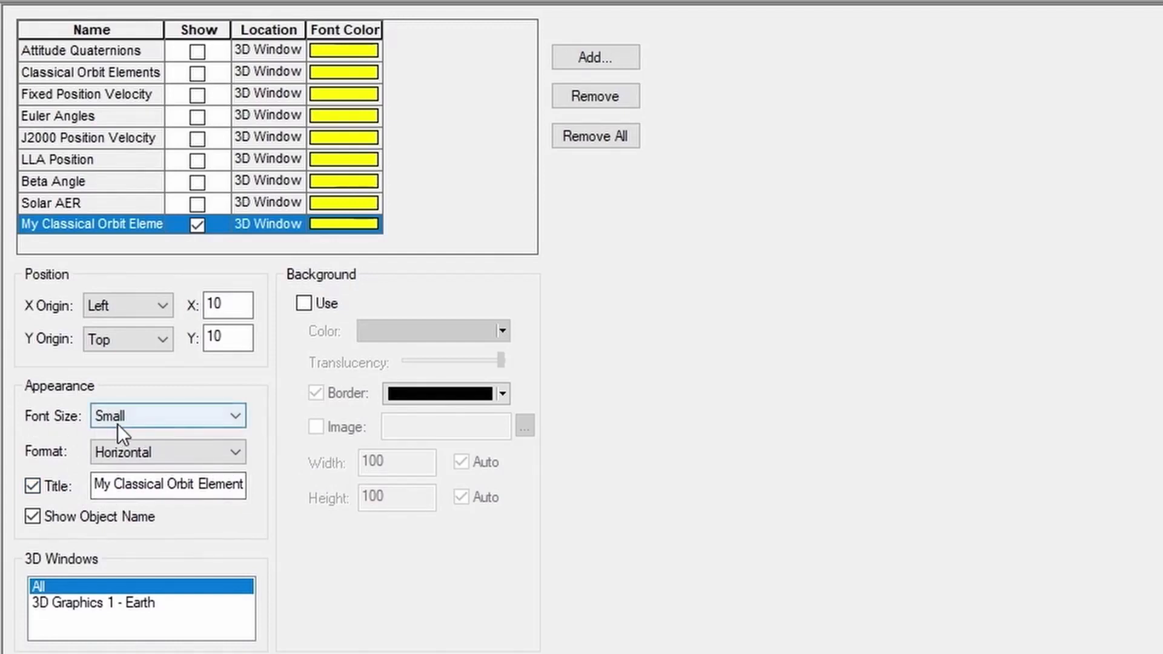
# Set the data display font size to Medium and apply the properties
pyautogui.click(158, 417)
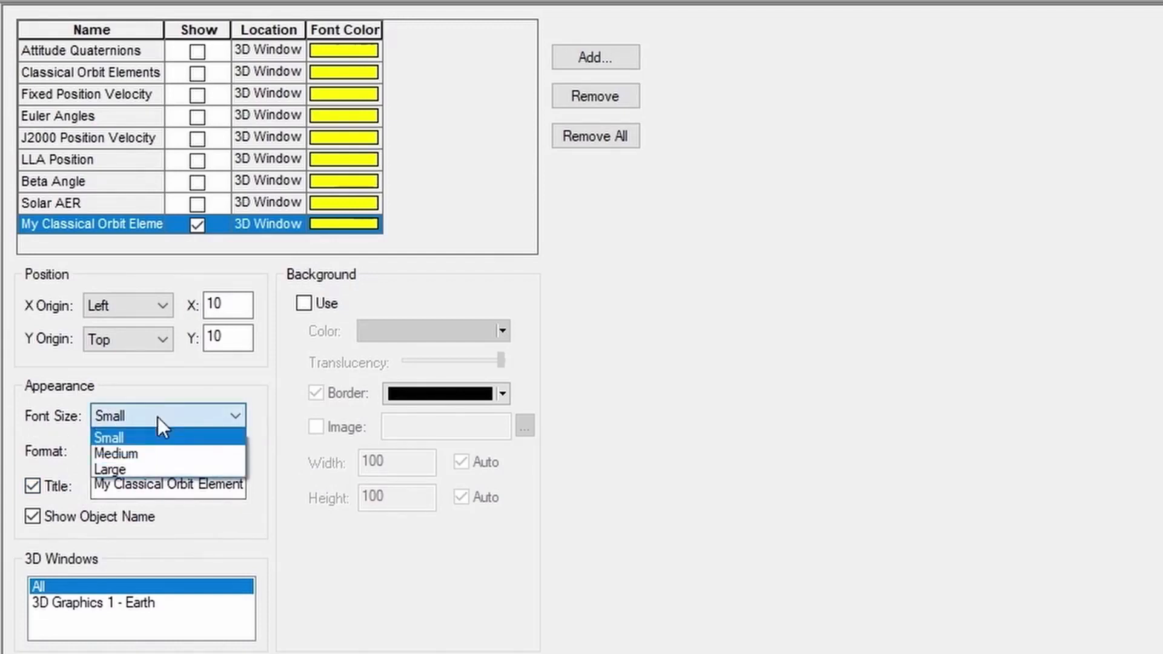
pyautogui.click(149, 456)
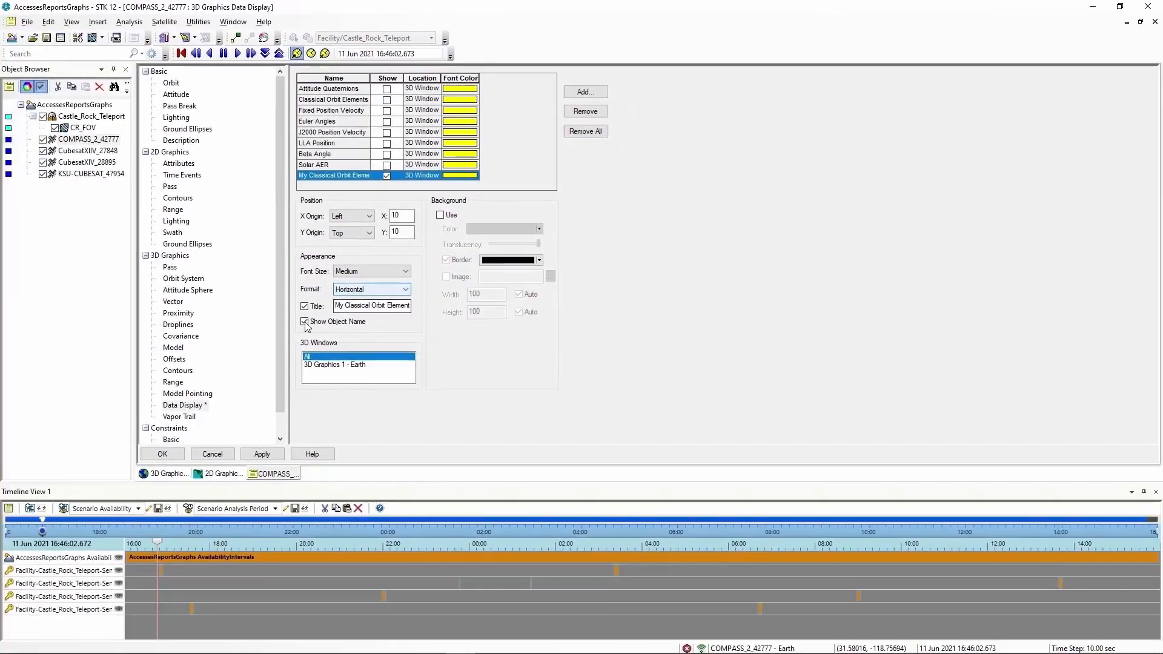
pyautogui.click(178, 458)
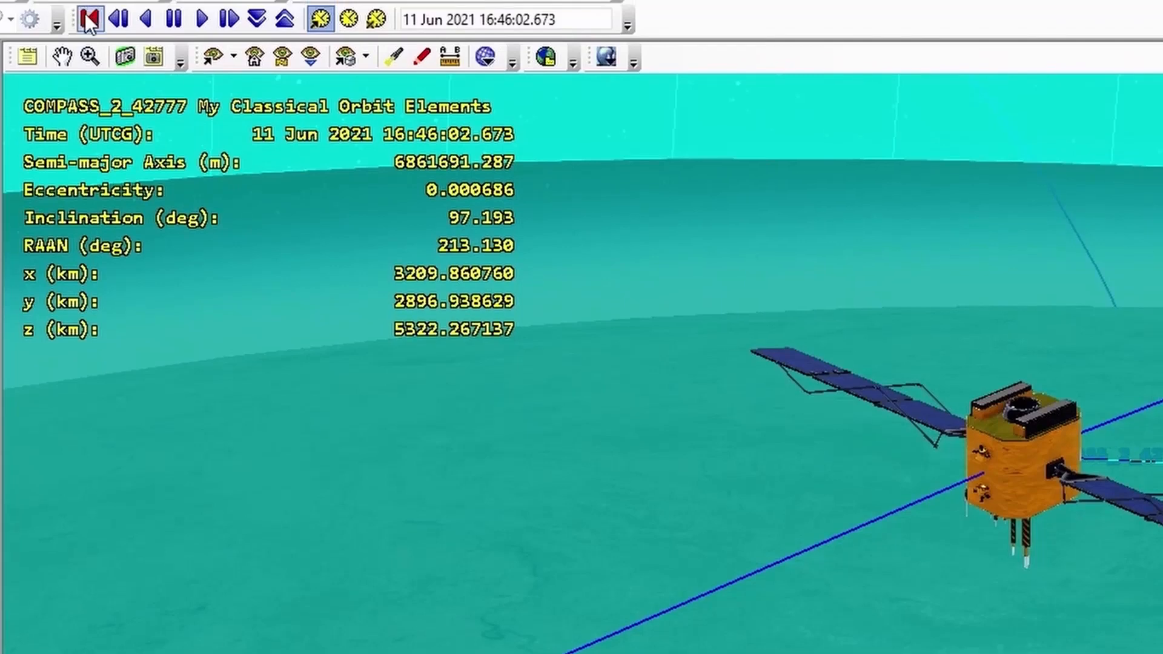
# Reset the animation and restore the 'Sat to Ground' stored view
pyautogui.click(88, 19)
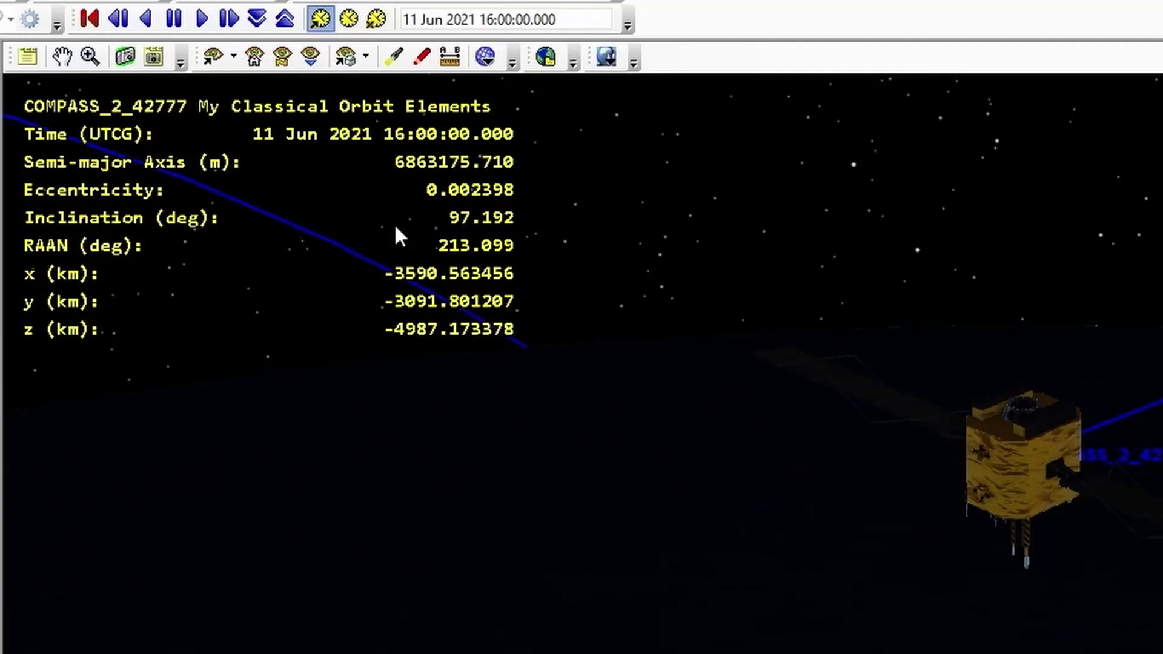
pyautogui.click(366, 54)
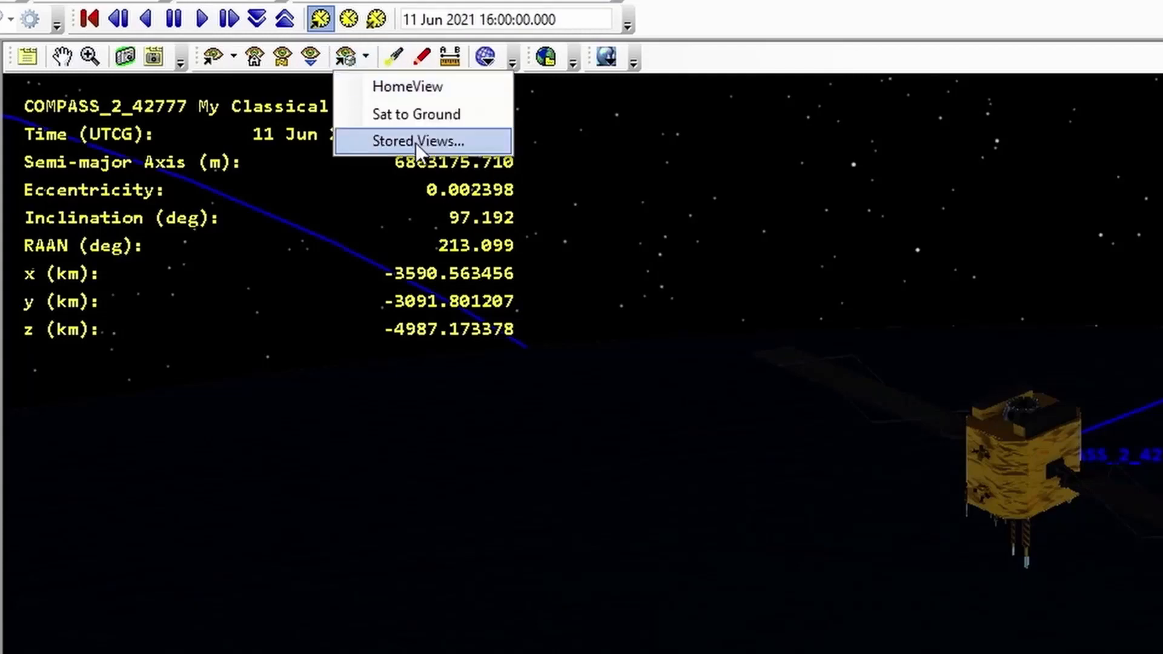
pyautogui.click(419, 114)
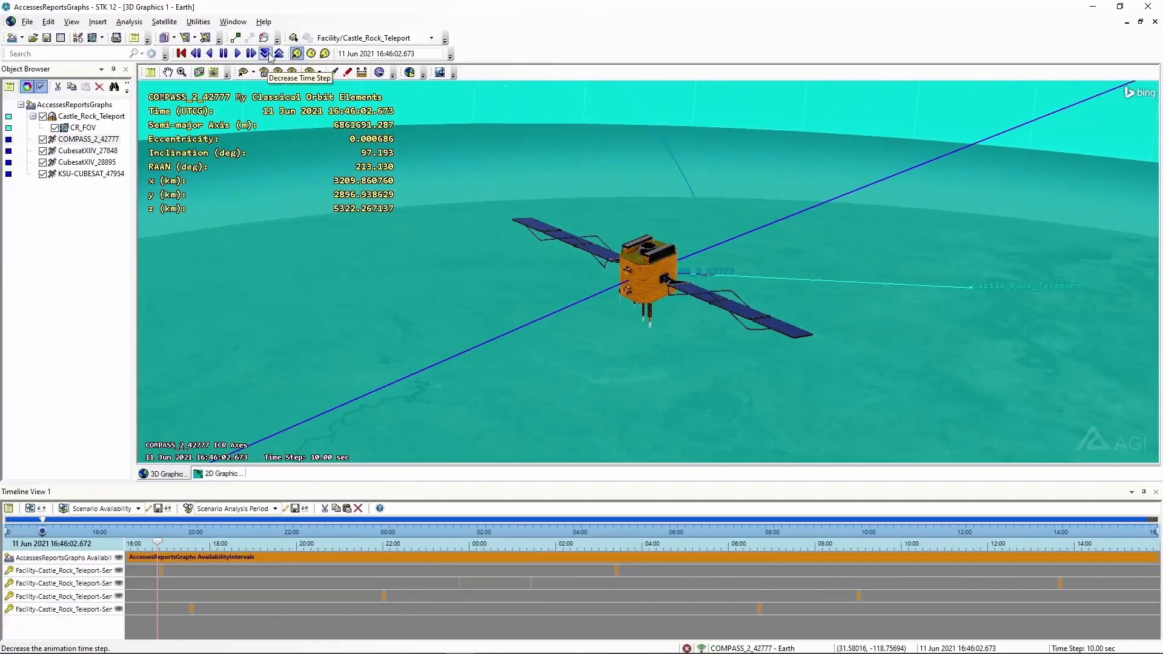
# Play the animation at a 1-second time step, then reset to 11 Jun 2021 16:00:00.000
pyautogui.click(271, 55)
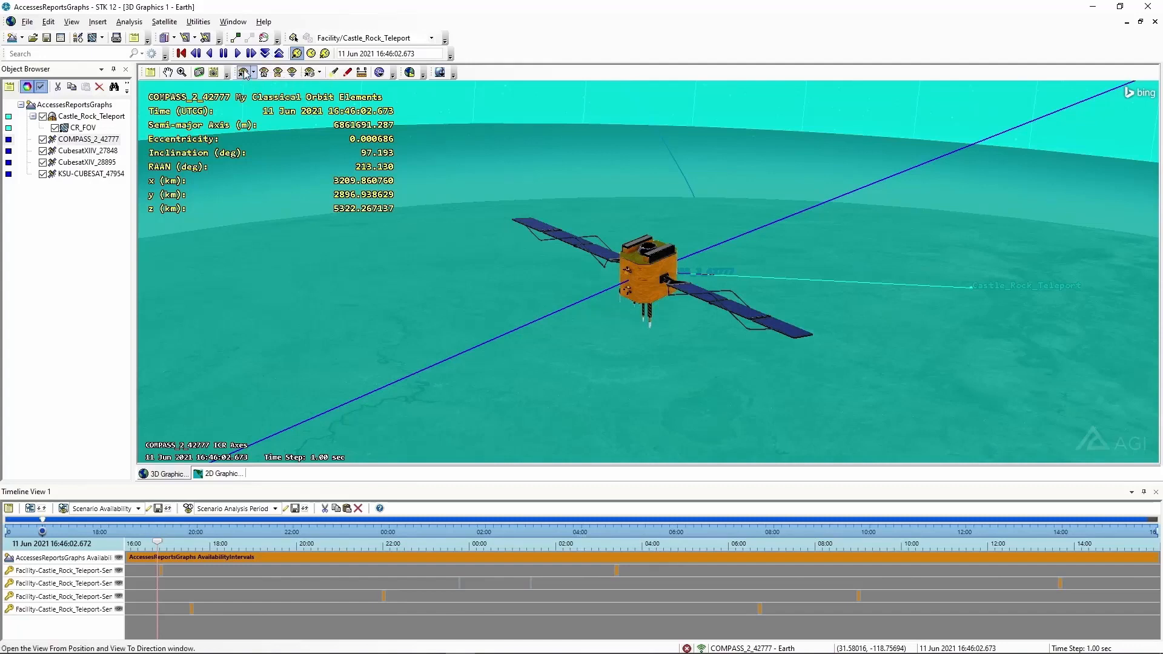
pyautogui.click(240, 56)
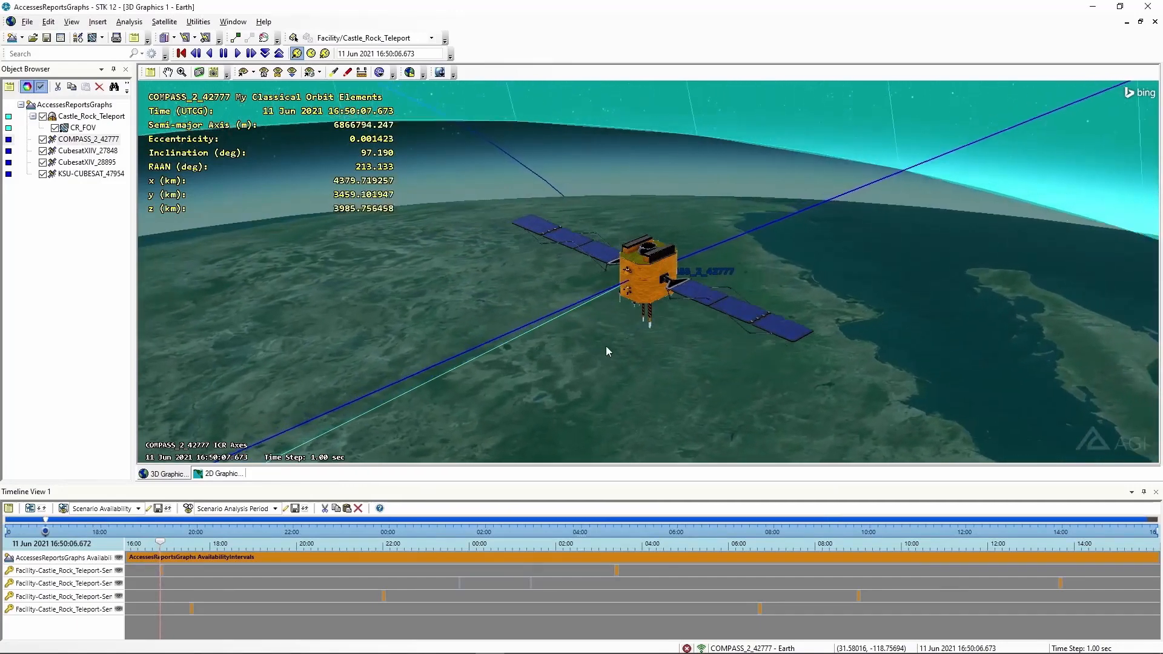
pyautogui.click(182, 53)
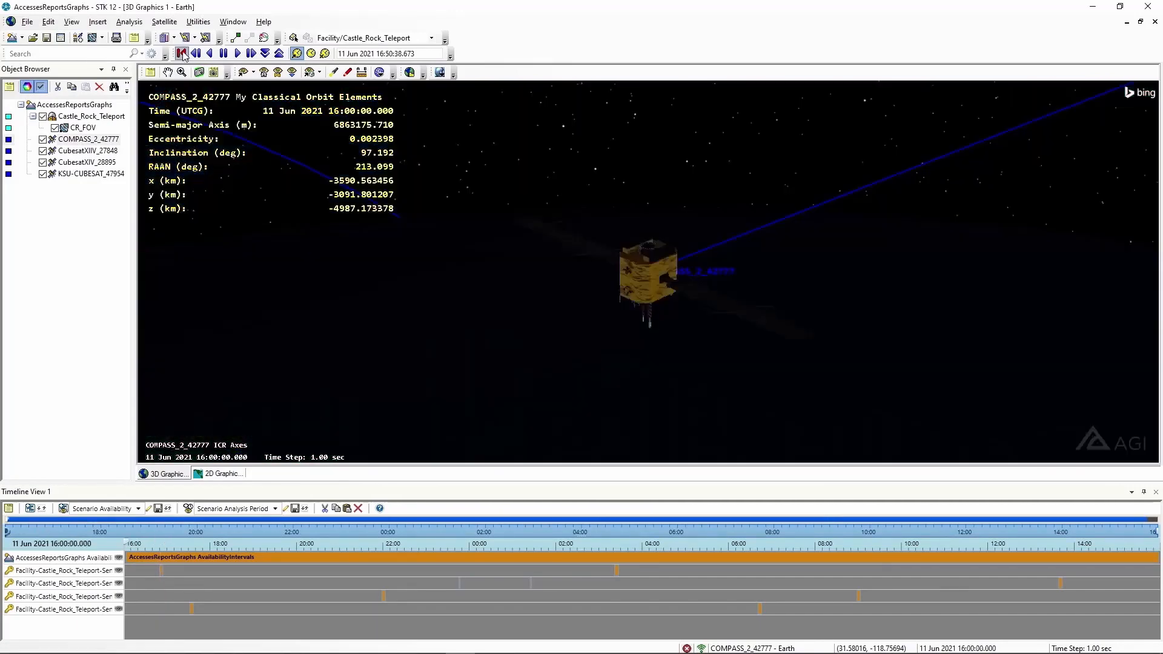